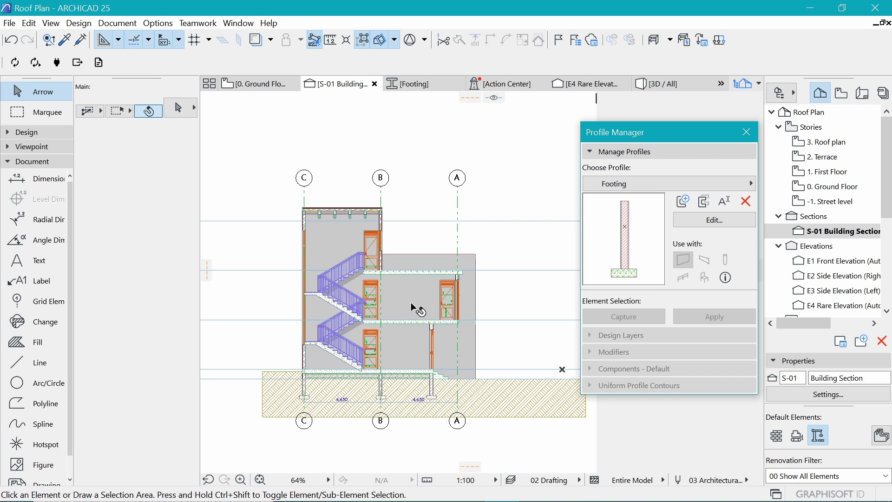
Step: Outline the lintel section under the first-floor slab, above the ground-floor opening between grids B and A, with a rotated rectangular polyline 350 mm high
scroll(411, 302, "up", 3)
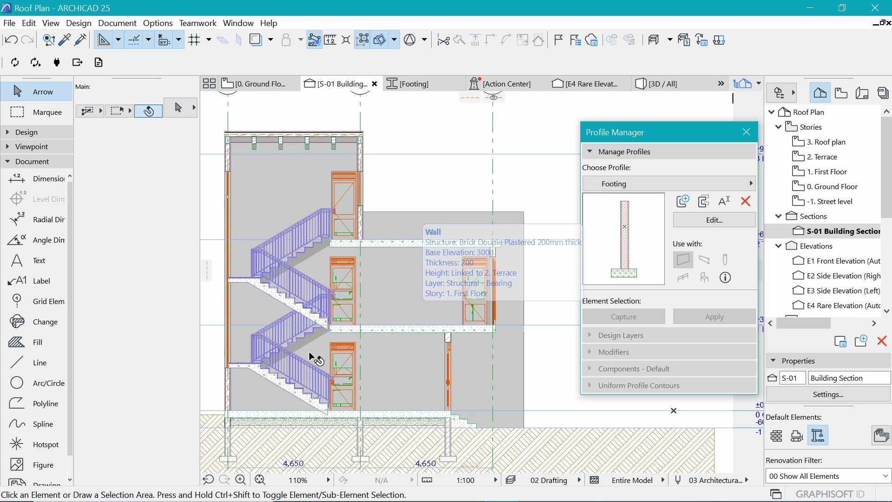
scroll(380, 354, "up", 3)
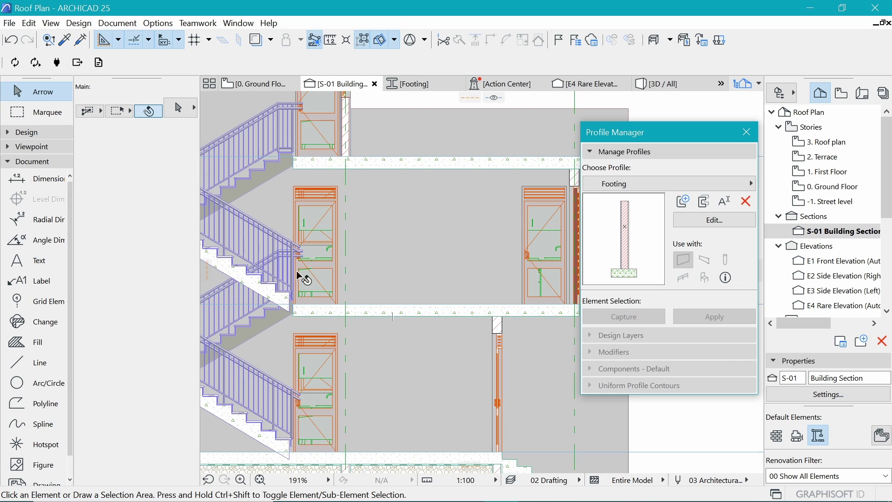
scroll(329, 278, "down", 1)
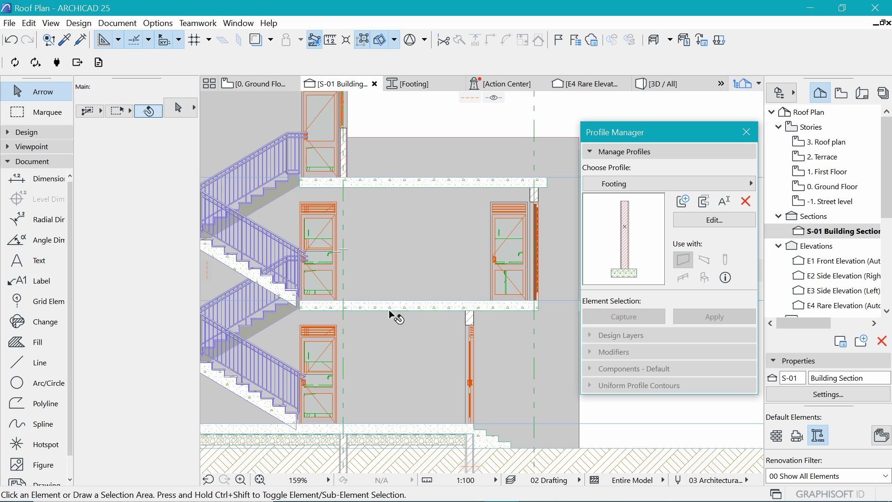
scroll(495, 223, "down", 3)
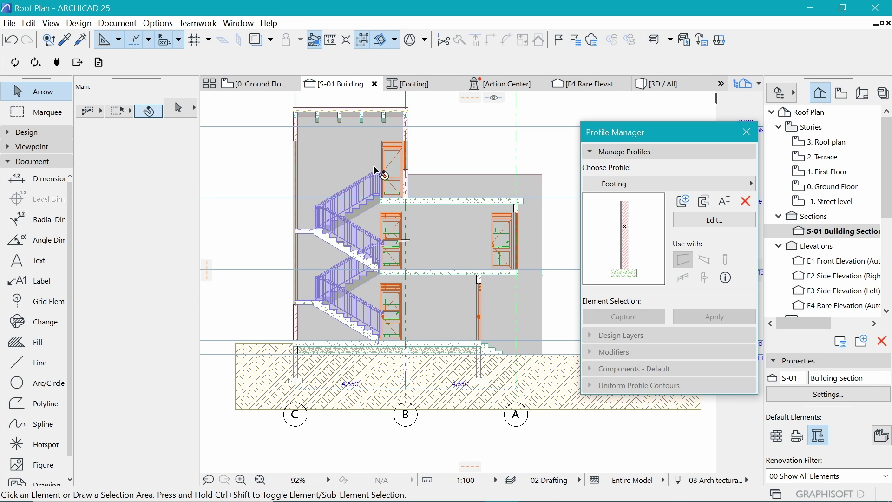
scroll(360, 174, "up", 1)
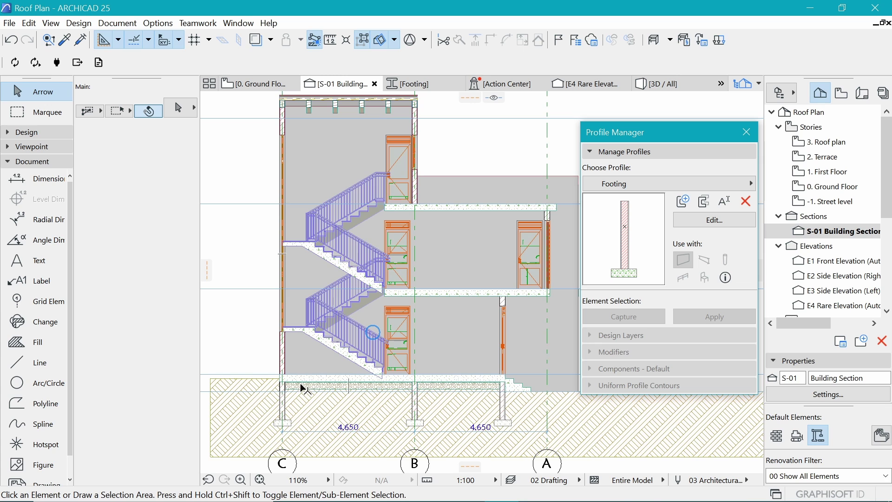
scroll(500, 314, "up", 2)
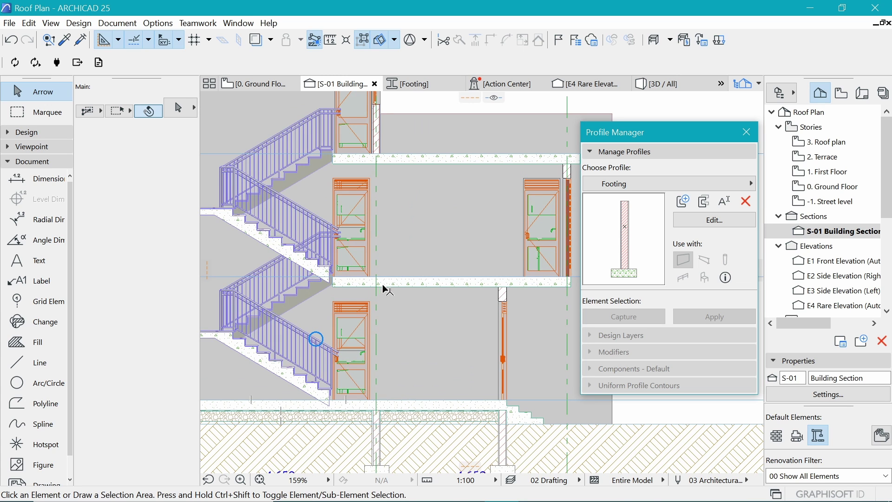
left_click(35, 404)
scroll(470, 287, "up", 2)
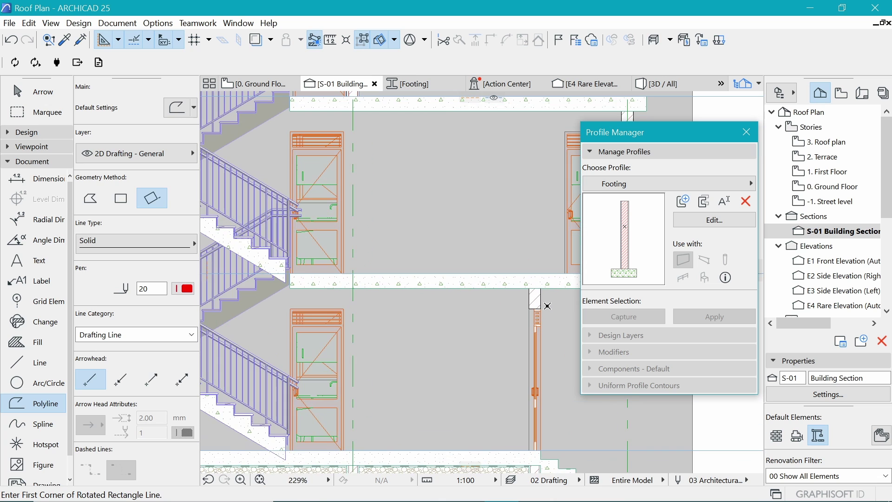
left_click(539, 288)
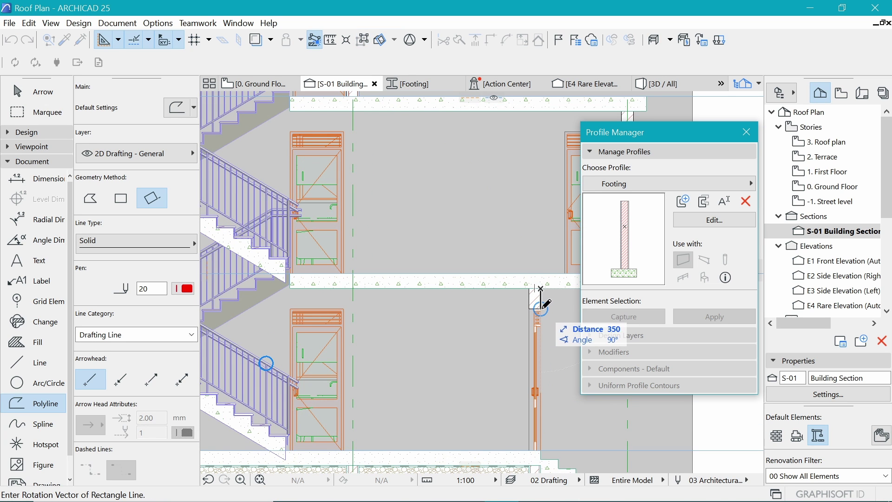
left_click(540, 307)
left_click(530, 308)
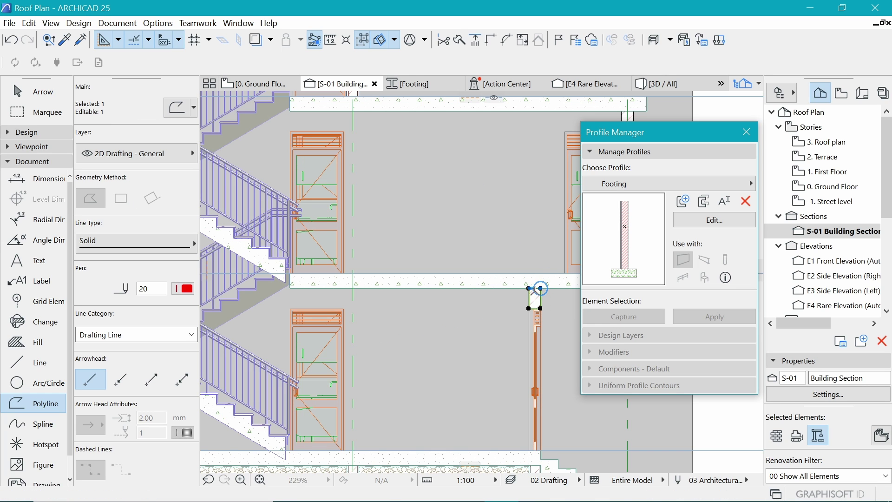
Step: Copy the rectangular outline to grid line B beneath the first-floor slab and again beneath the terrace slab
key("ctrl+d")
left_click(535, 289)
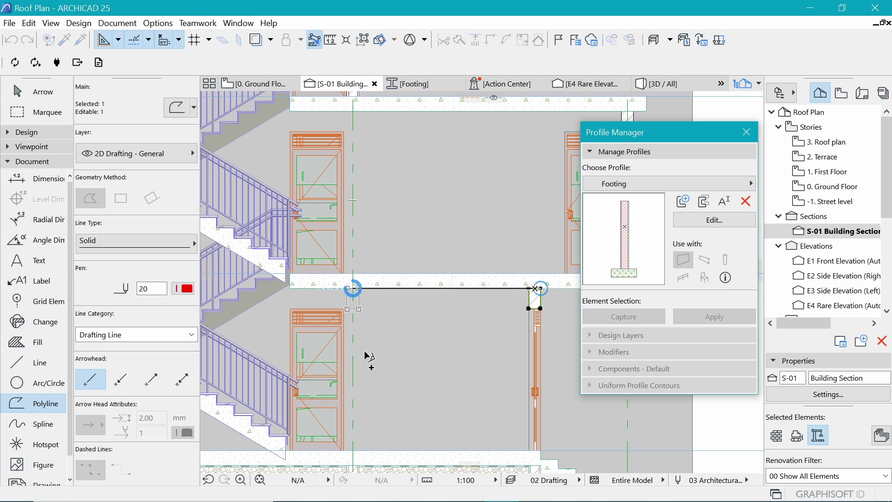
left_click(353, 289)
left_click(354, 292)
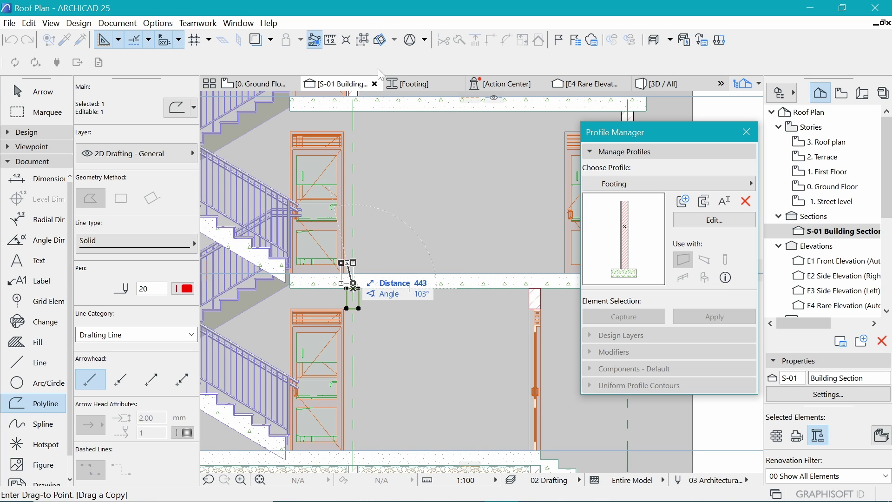
left_click(355, 112)
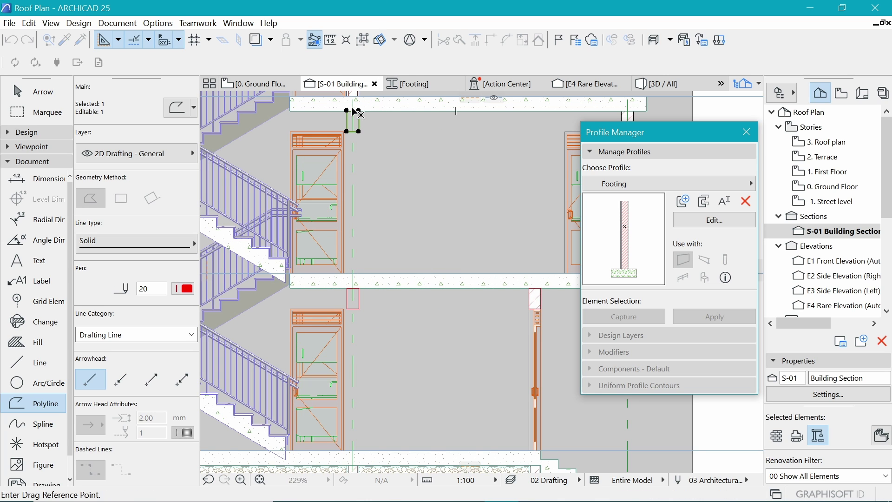
Step: Copy the outline beneath the terrace slab from grid line B to the wall at grid line A
key("ctrl")
left_click(353, 111)
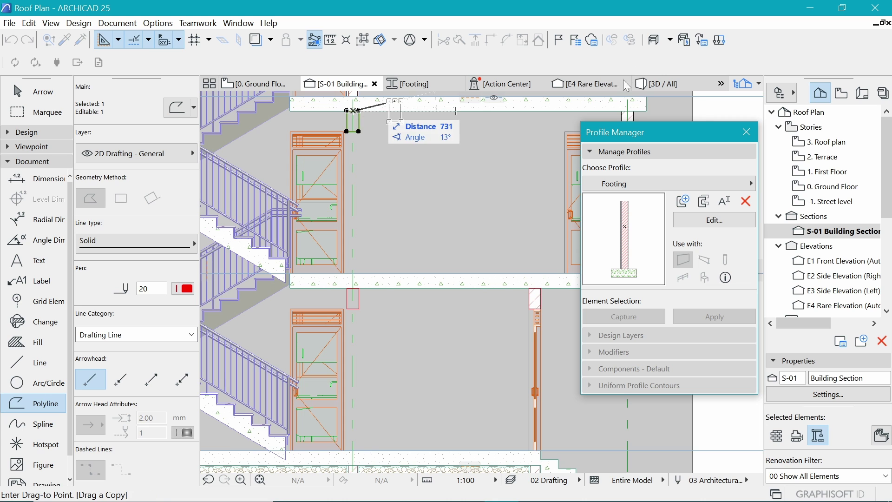
left_click(619, 111)
scroll(335, 161, "down", 5)
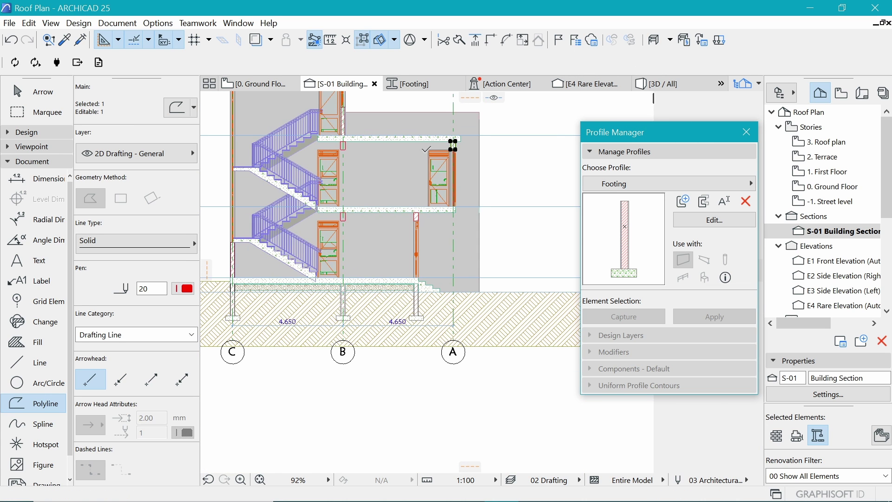
scroll(464, 133, "up", 2)
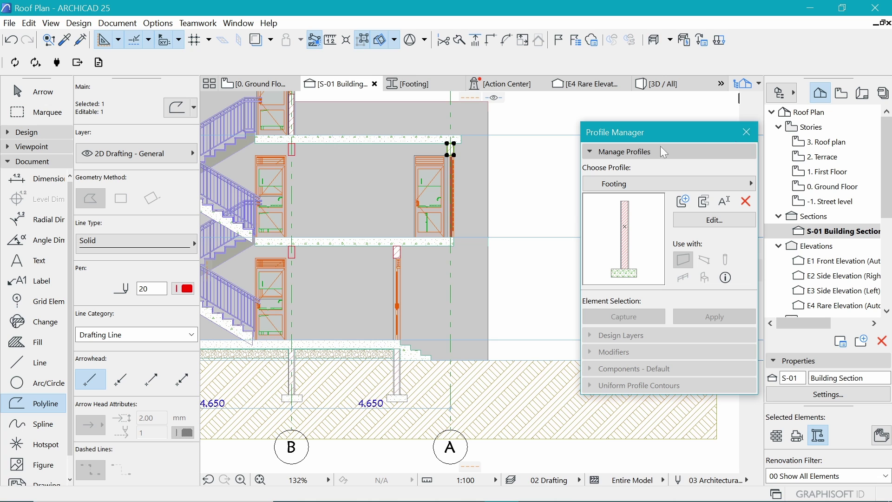
Step: Close the Profile Manager and clear the selection of the copied outline
left_click(746, 132)
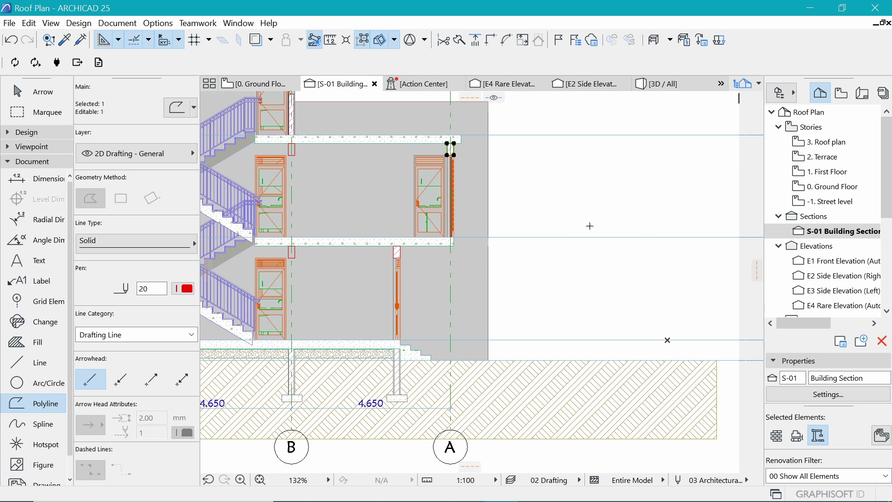
scroll(627, 309, "down", 3)
scroll(549, 191, "up", 1)
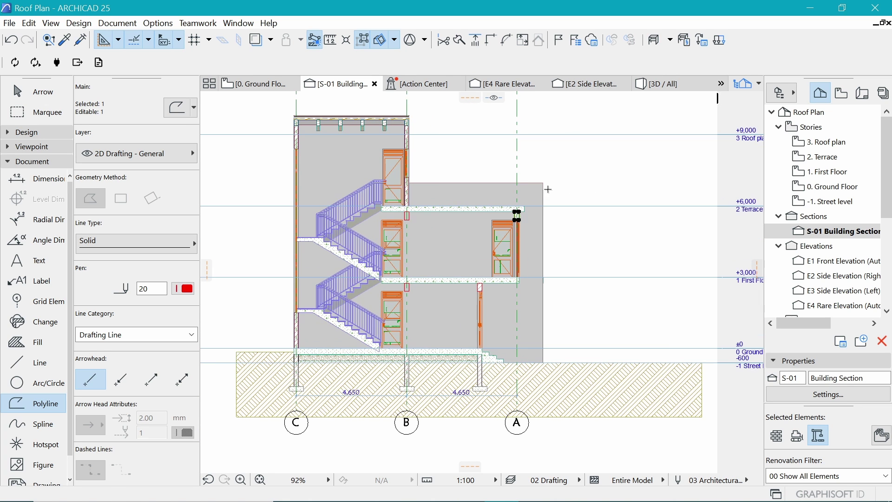
key("Escape")
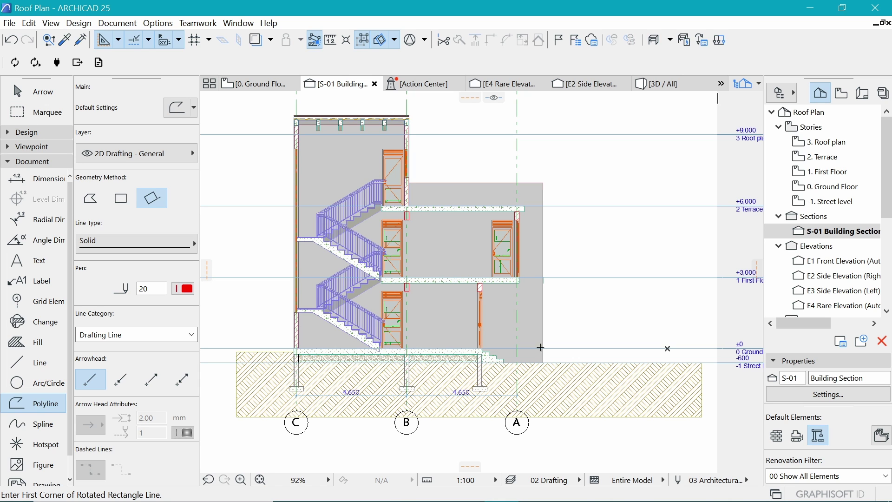
Step: Measure the size of the rectangular outline at grid line B beneath the first-floor slab
scroll(478, 195, "up", 1)
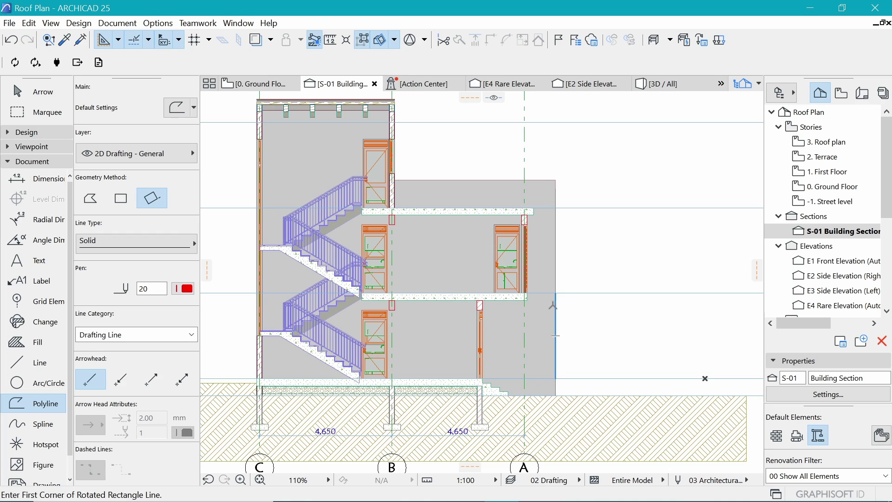
scroll(423, 234, "up", 4)
scroll(379, 321, "down", 3)
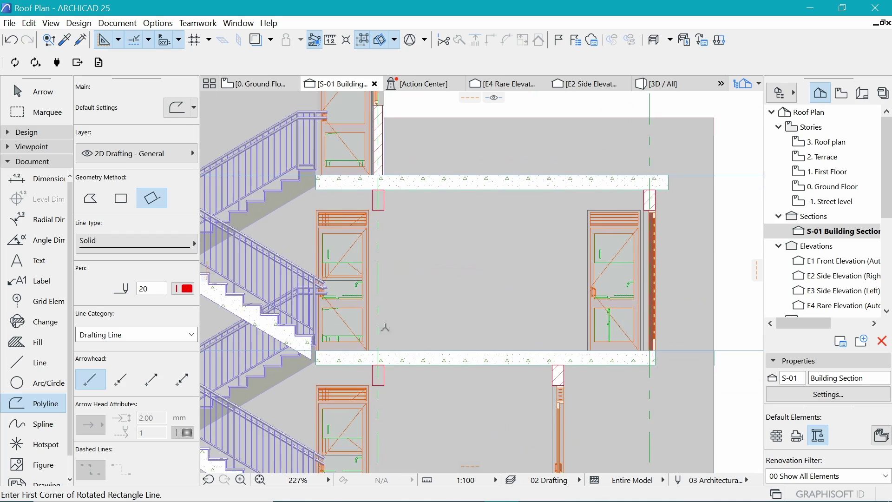
scroll(374, 344, "up", 2)
key("m")
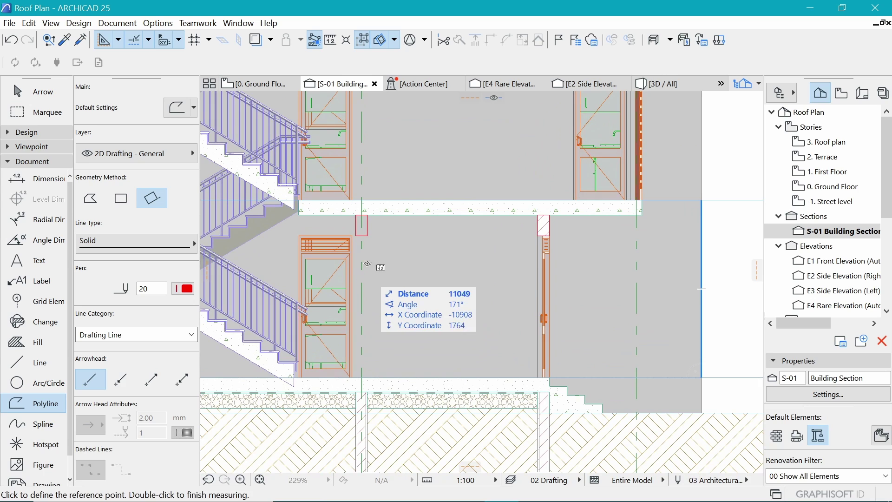
left_click(367, 235)
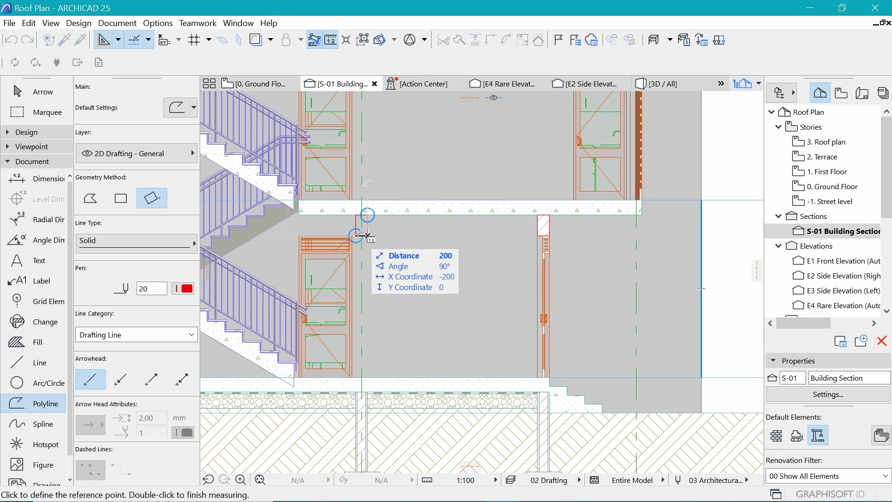
key("Escape")
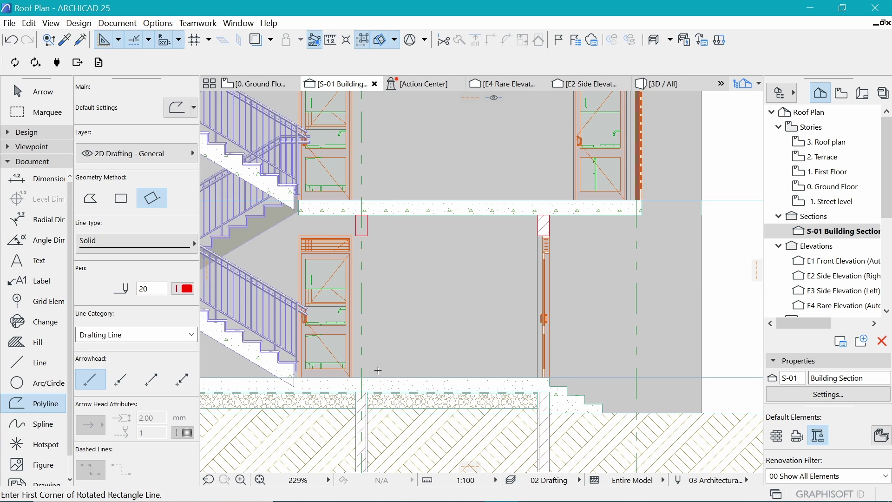
Step: Measure the clear height from the ground-floor slab's surface to the underside of the outline at grid line B
scroll(373, 366, "up", 1)
key("m")
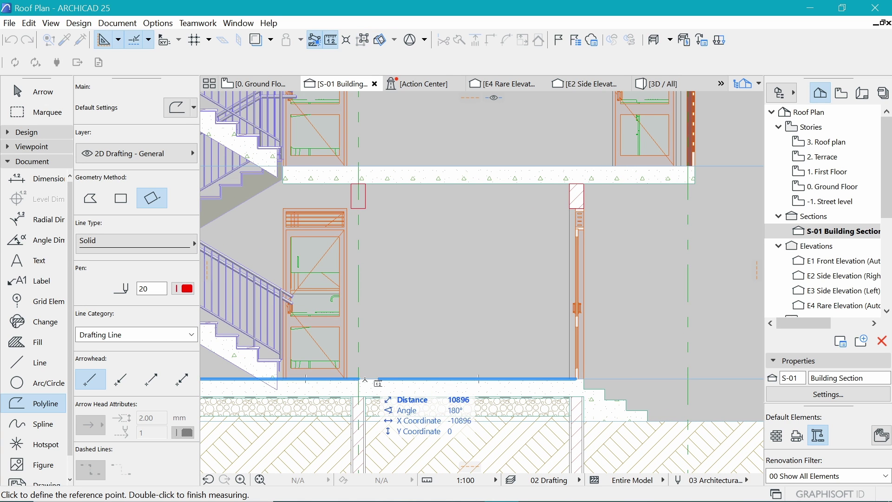
left_click(365, 378)
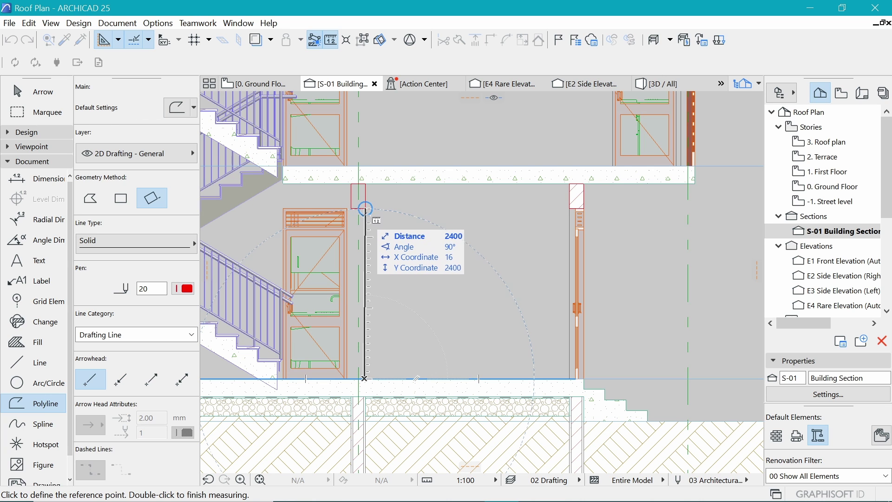
scroll(365, 210, "up", 2)
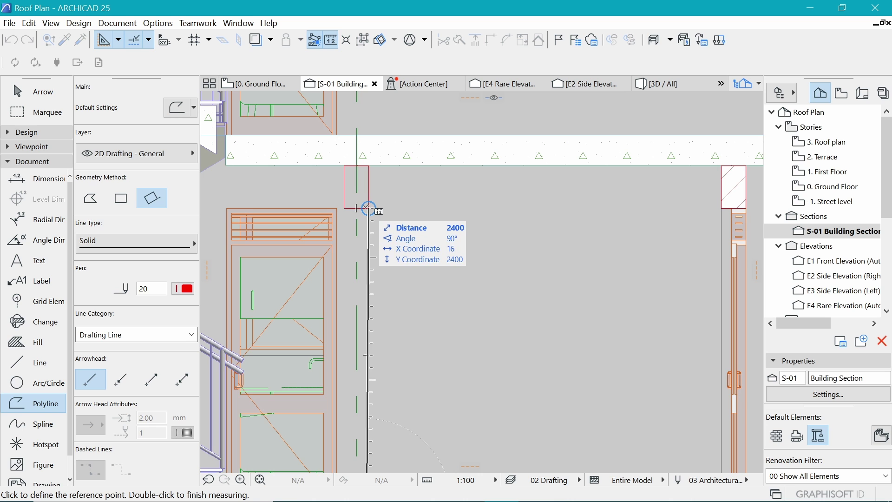
key("Escape")
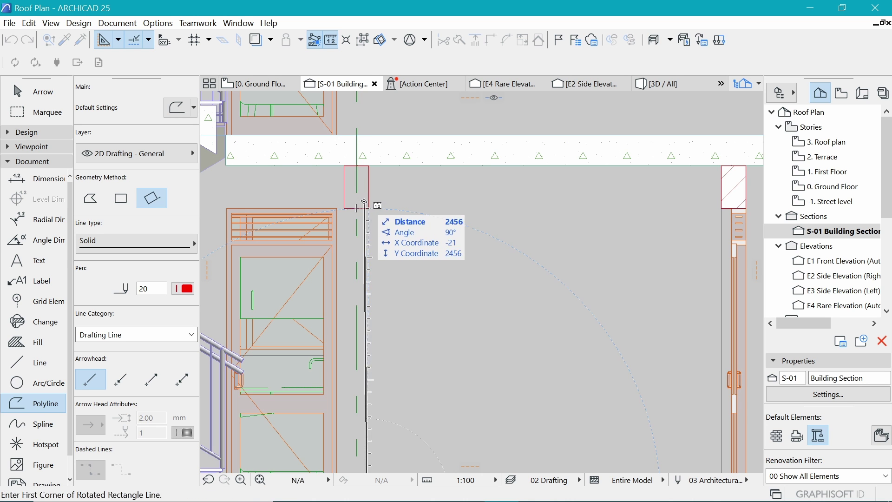
Step: Set the Beam tool defaults to a cross-section 350 mm high and 200 mm wide, made of ST-04 Concrete - Structural
scroll(363, 229, "down", 5)
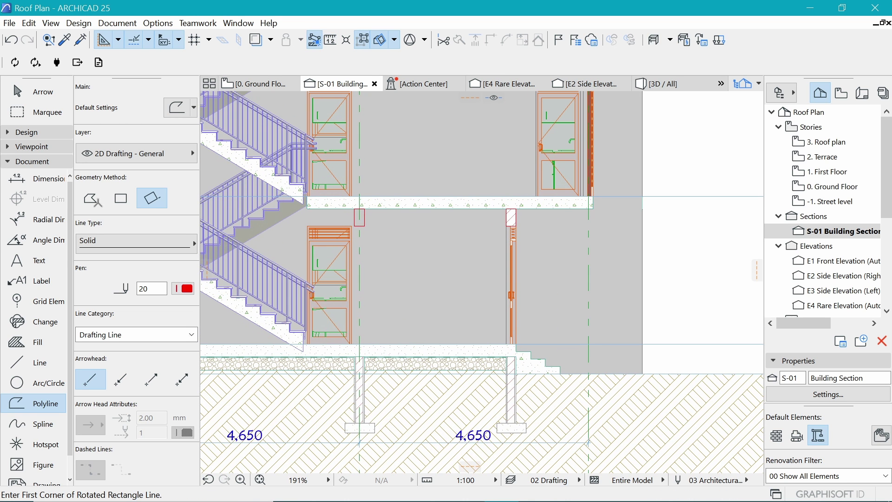
left_click(37, 132)
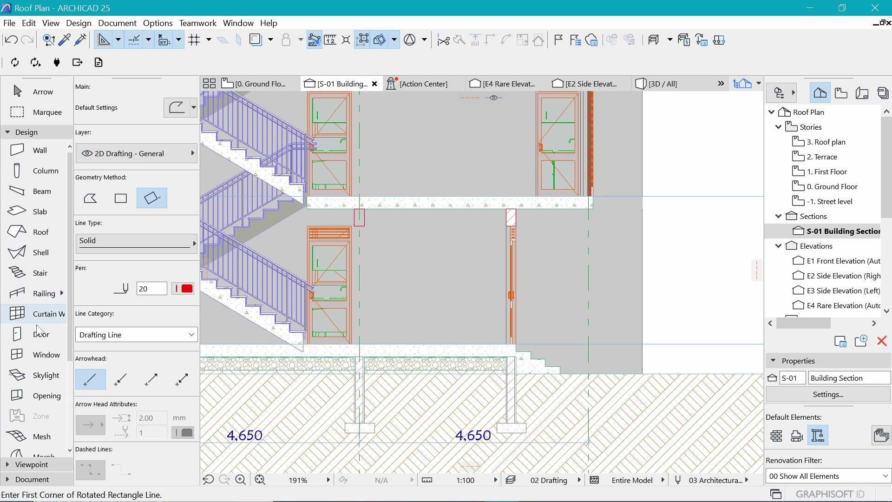
left_click(24, 191)
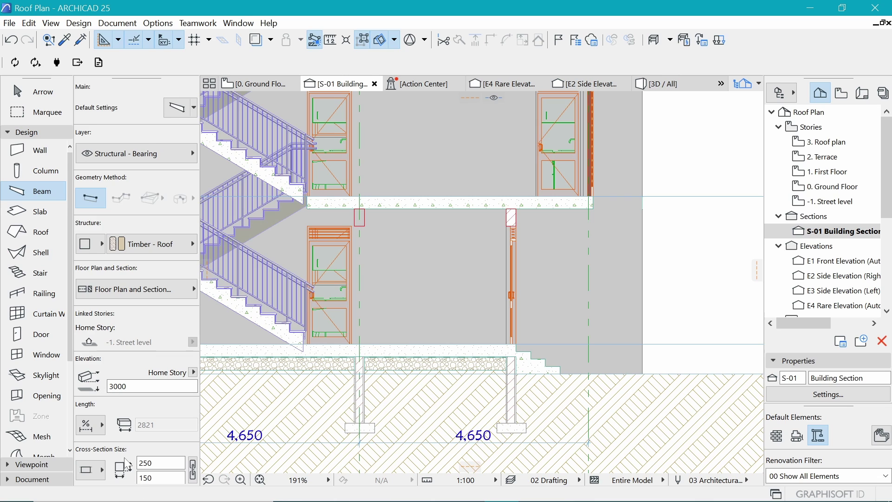
scroll(128, 457, "down", 2)
scroll(128, 457, "down", 3)
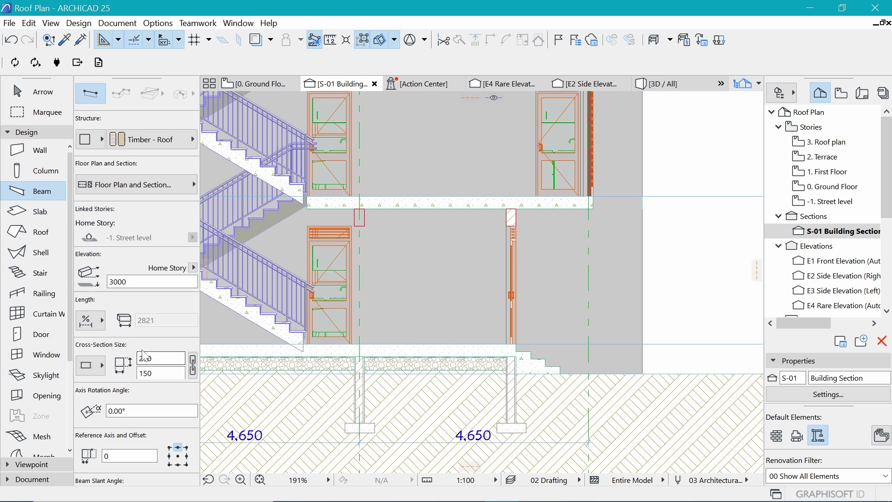
left_click_drag(160, 358, 49, 344)
left_click_drag(156, 374, 69, 378)
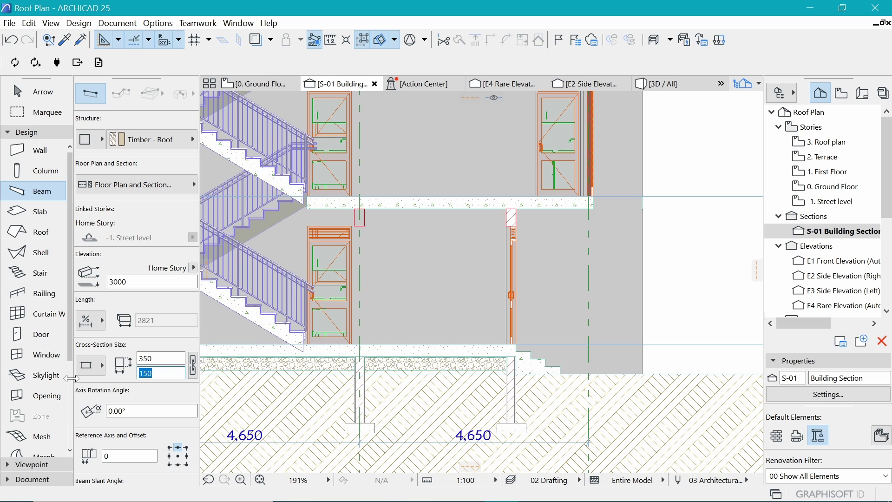
type("200")
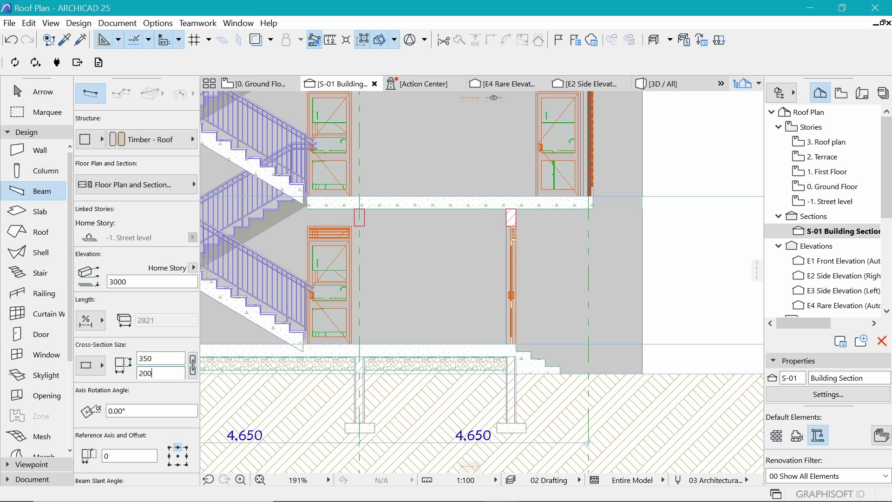
left_click(149, 139)
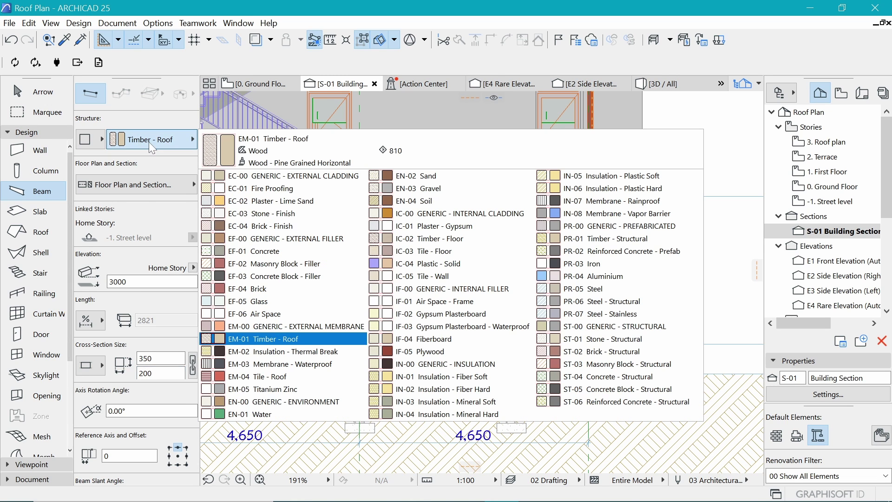
left_click(635, 377)
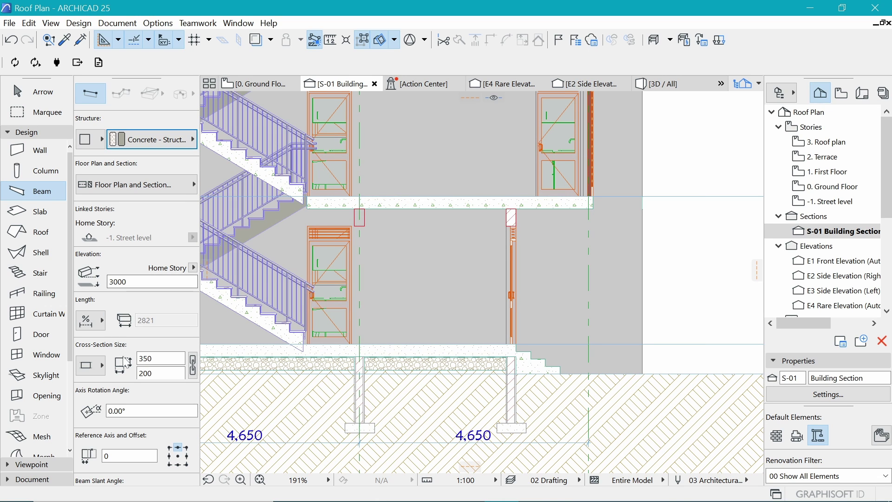
Step: Make the default beam horizontal instead of slanted and place its reference axis at the bottom centre of the cross-section
scroll(133, 391, "down", 5)
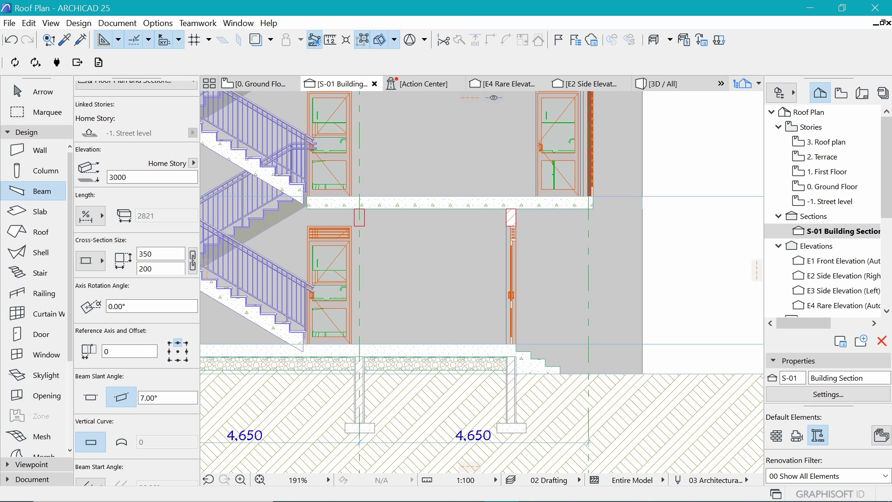
left_click(91, 398)
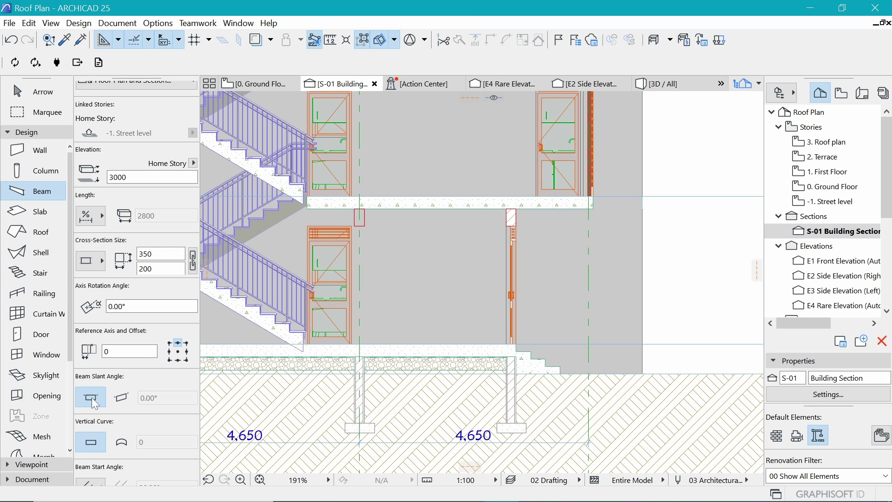
left_click(175, 360)
scroll(136, 363, "down", 6)
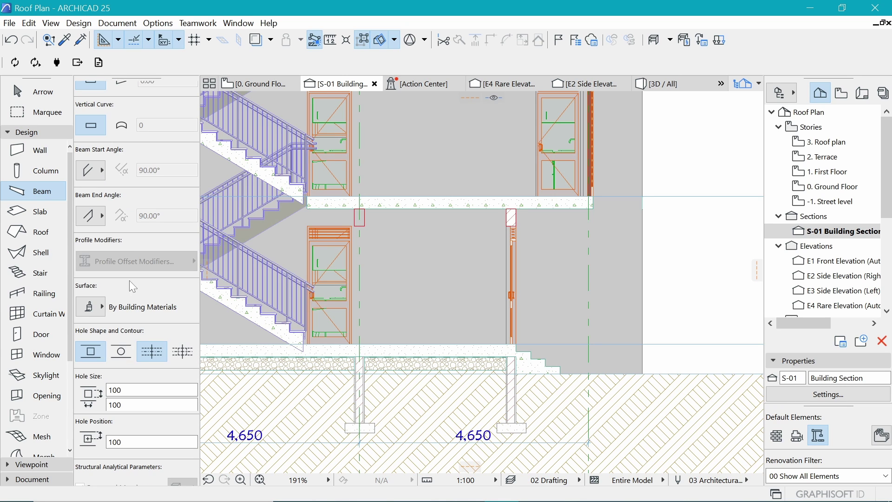
scroll(140, 247, "up", 7)
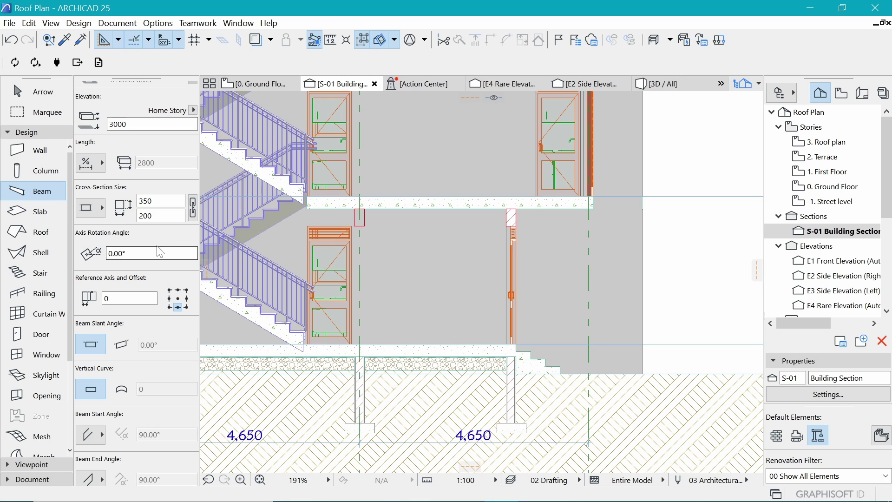
Step: Check the elevation to Project Zero in the default beam settings
left_click(160, 251)
key("ctrl+t")
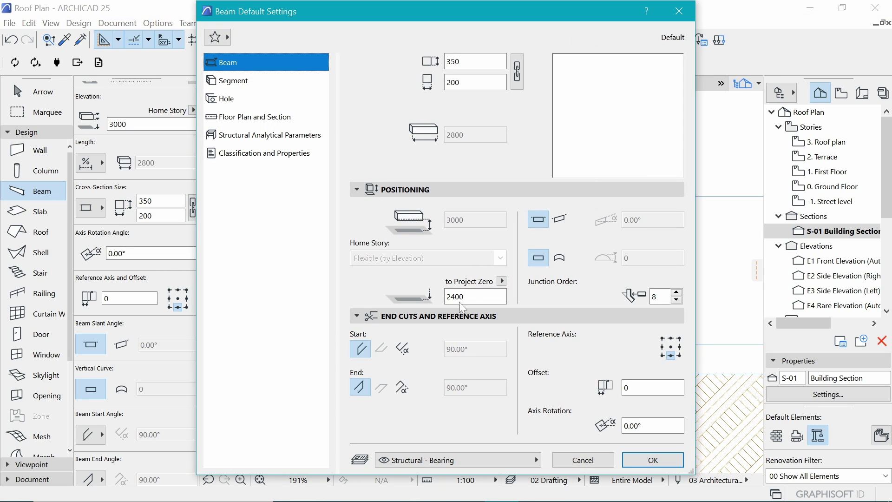
double_click(460, 296)
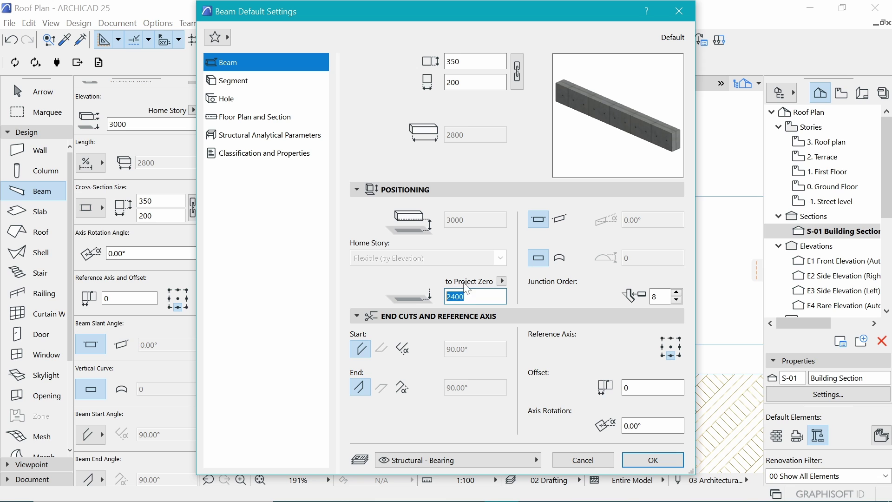
left_click(653, 460)
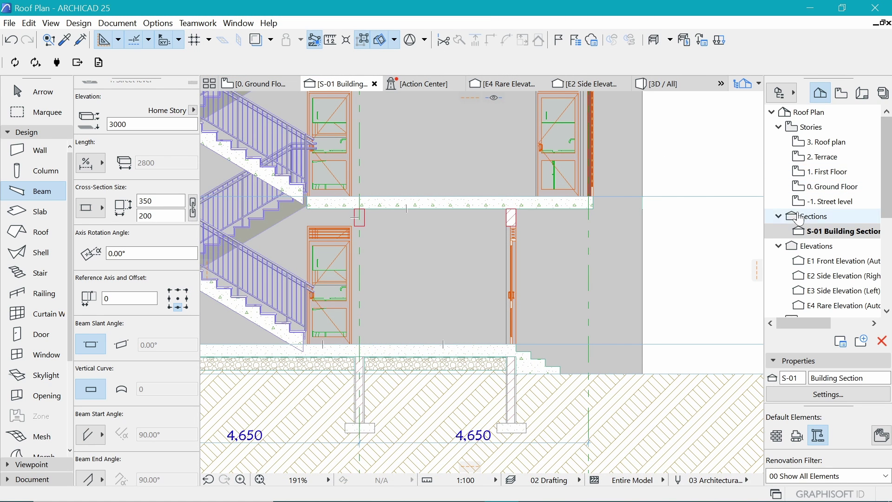
Step: On the 0. Ground Floor plan, draw a 2100 mm horizontal beam across the lobby's double entrance door
double_click(820, 188)
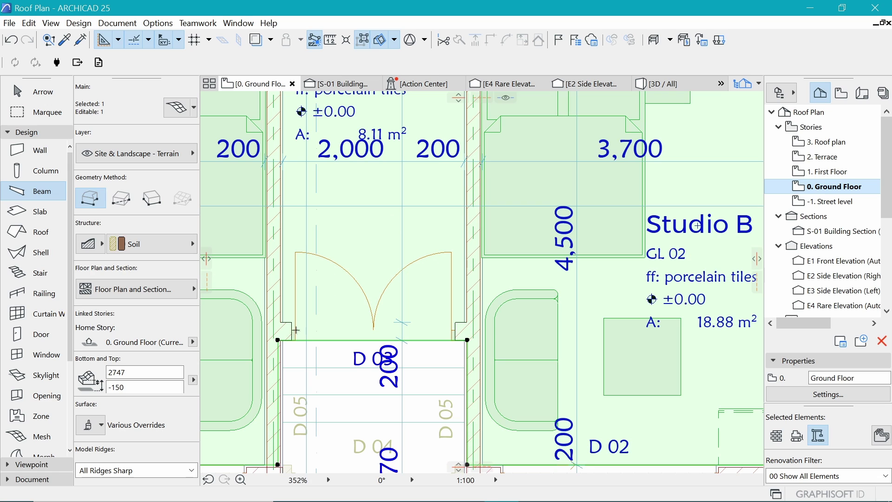
key("Escape")
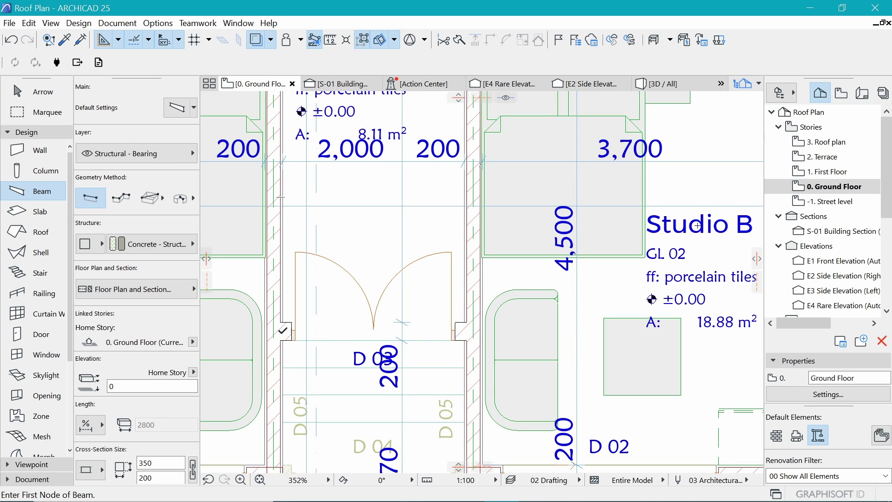
left_click(283, 331)
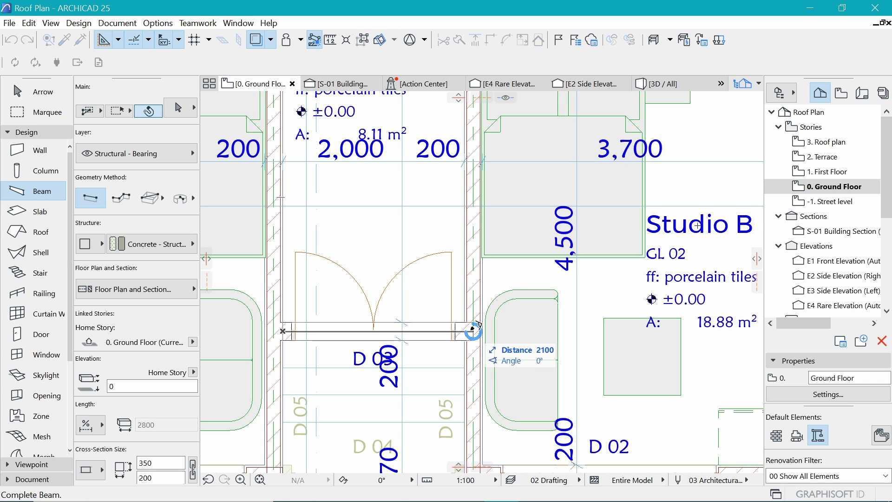
left_click(473, 330)
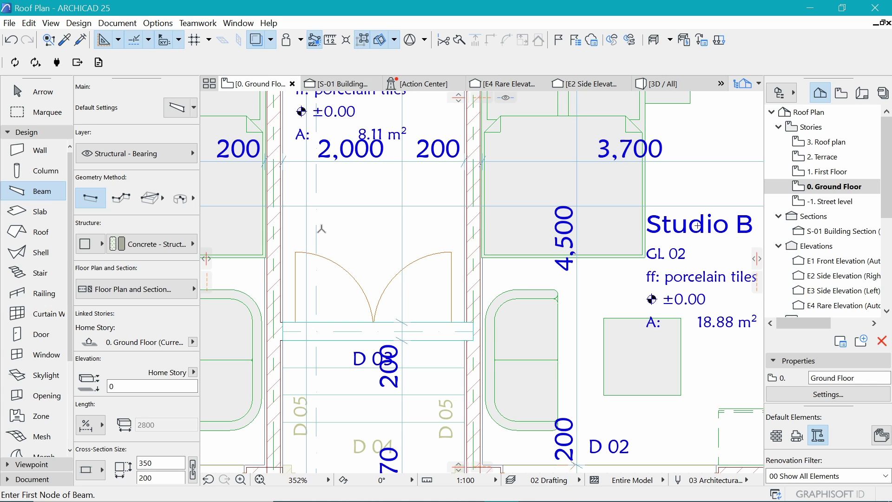
Step: Set the entrance-door beam's elevation to 2400 mm above its home story and check its cross-section size
left_click(343, 324, "shift")
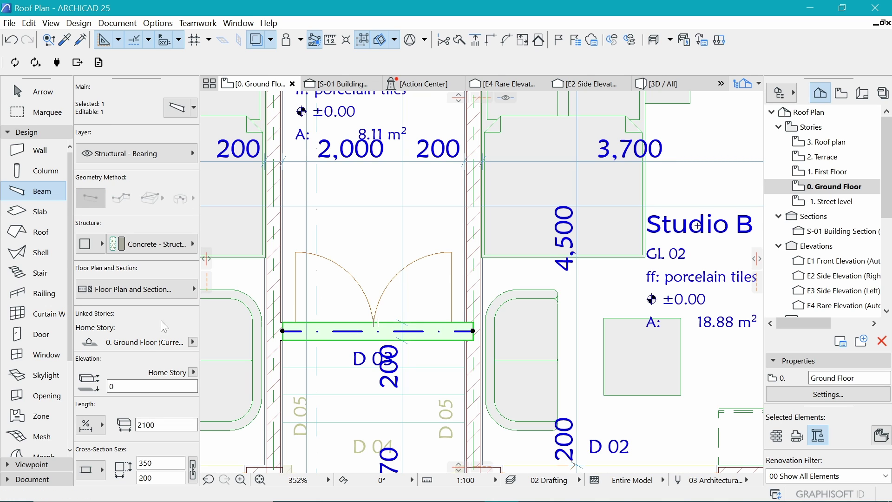
left_click(141, 386)
key("Return")
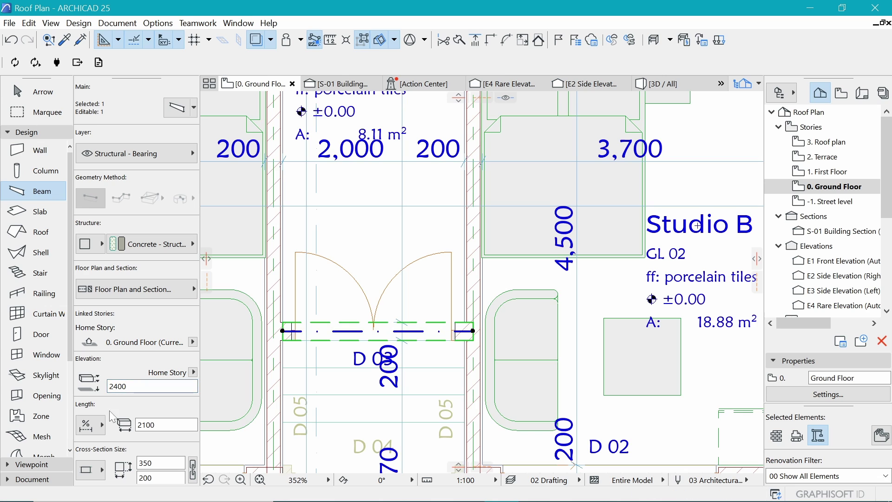
scroll(148, 445, "down", 2)
scroll(147, 453, "down", 2)
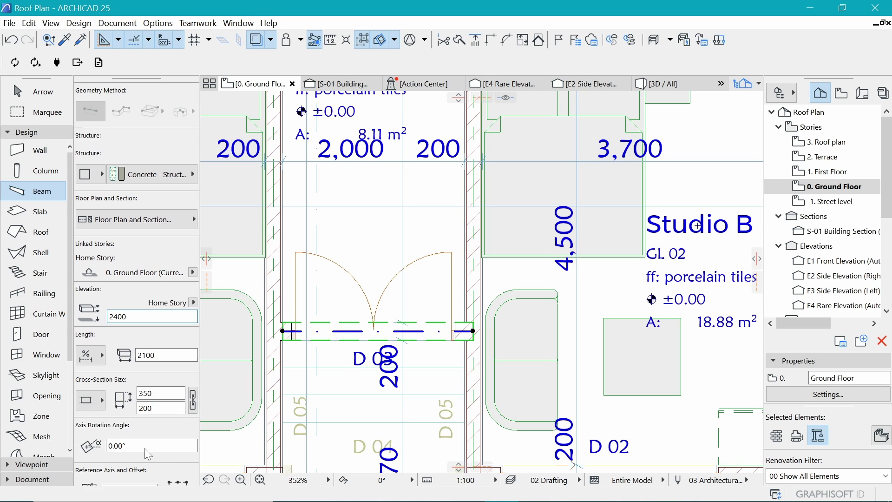
left_click(158, 358)
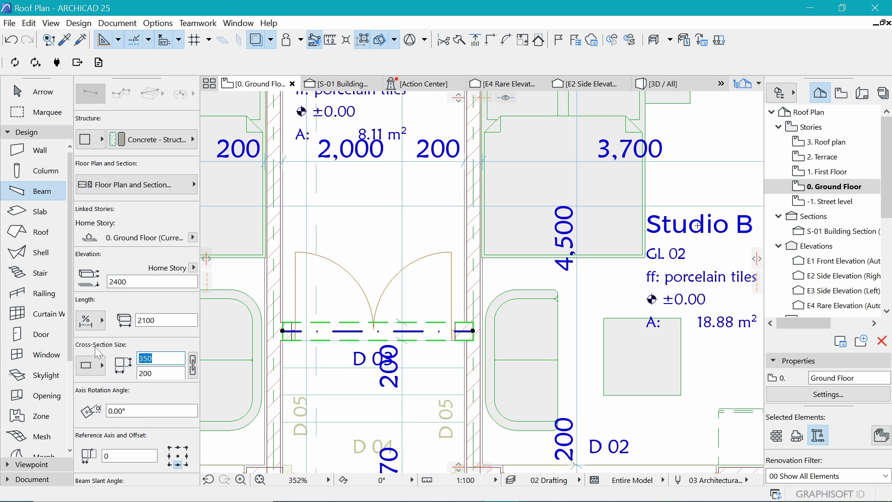
left_click_drag(156, 373, 142, 373)
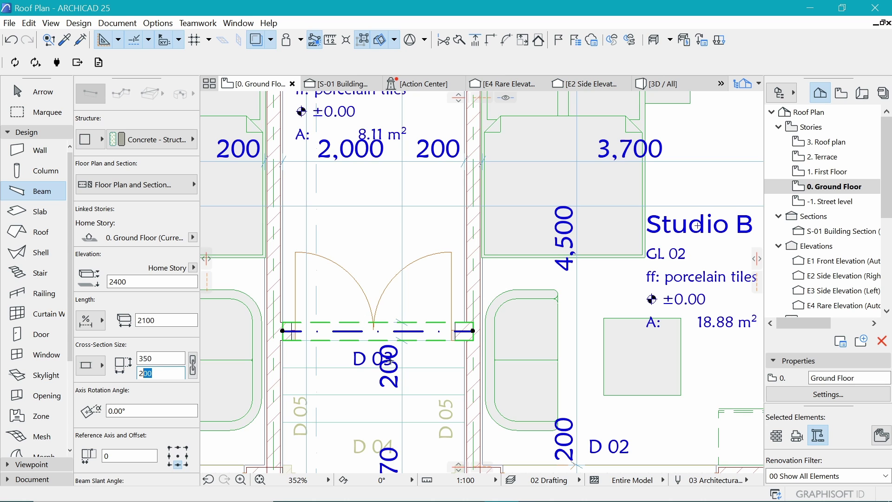
Step: Draw a second beam 2200 mm long across the lobby, along the grid line between the two corridor walls
scroll(397, 385, "down", 3)
scroll(397, 391, "down", 1)
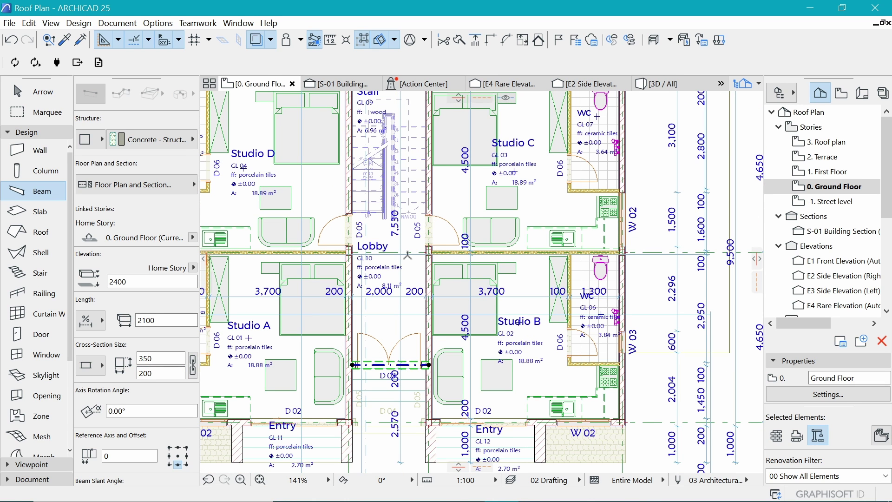
scroll(408, 239, "up", 2)
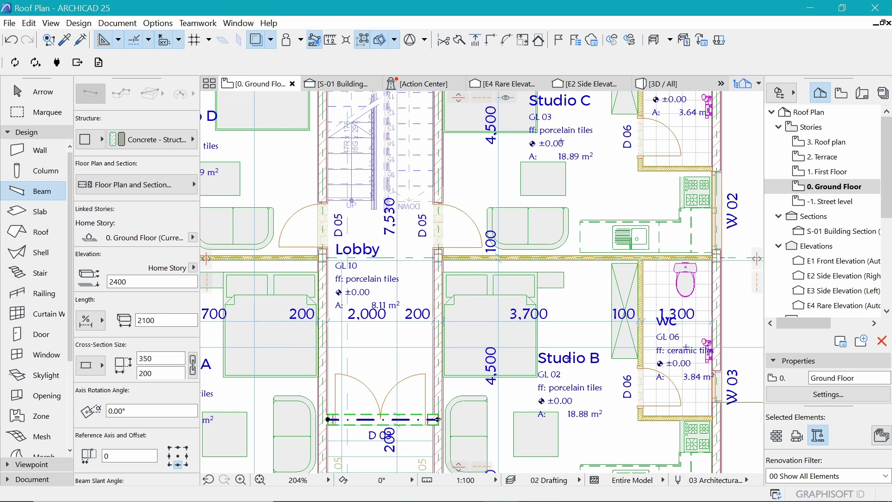
key("Escape")
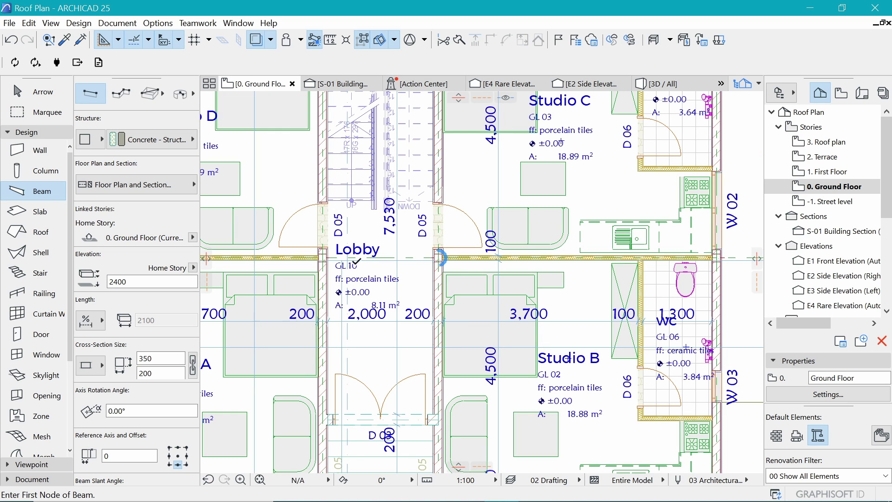
left_click(437, 258)
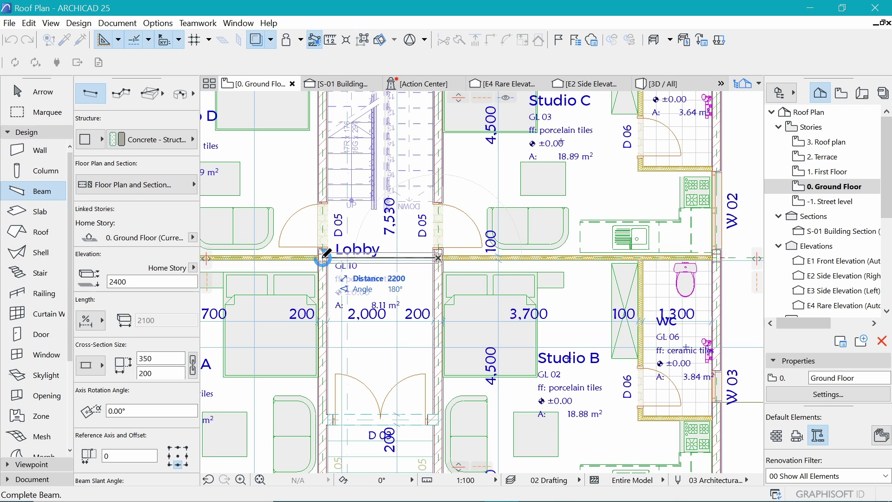
left_click(323, 256)
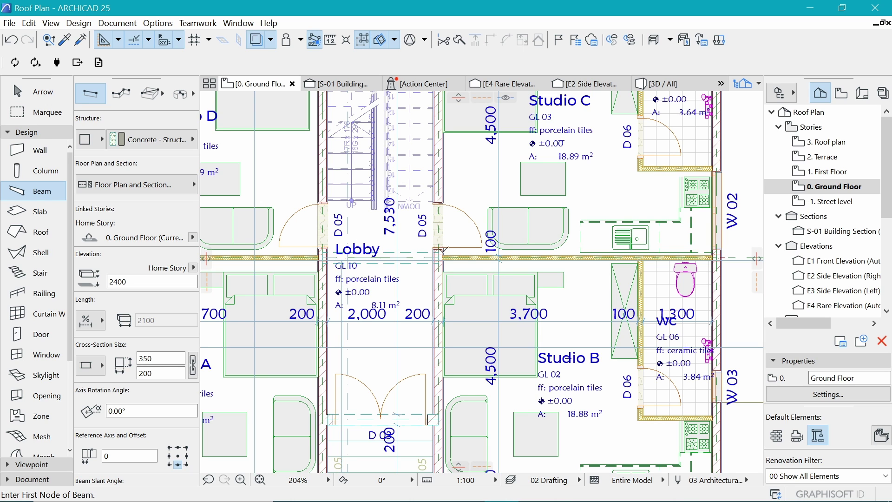
scroll(403, 245, "up", 3)
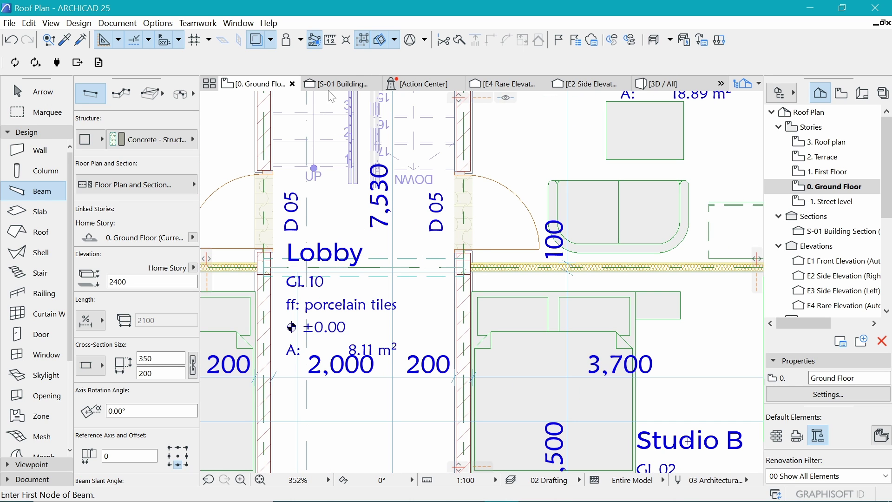
Step: Return to the S-01 Building Section and examine the new beams beneath the first-floor slab
left_click(337, 85)
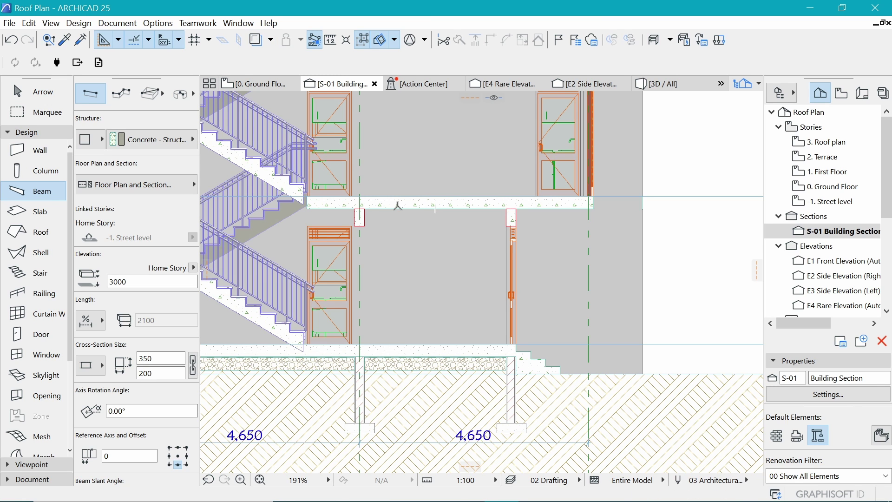
left_click(367, 224)
scroll(368, 224, "up", 2)
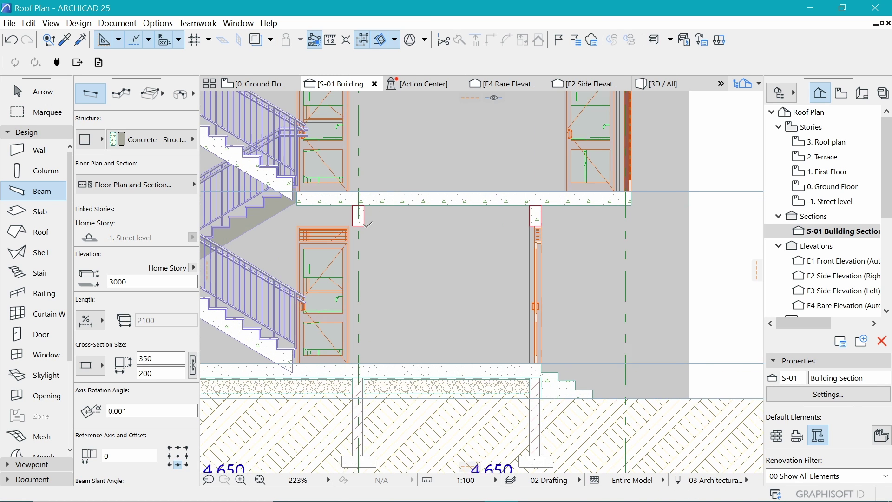
scroll(315, 317, "down", 3)
scroll(314, 297, "up", 3)
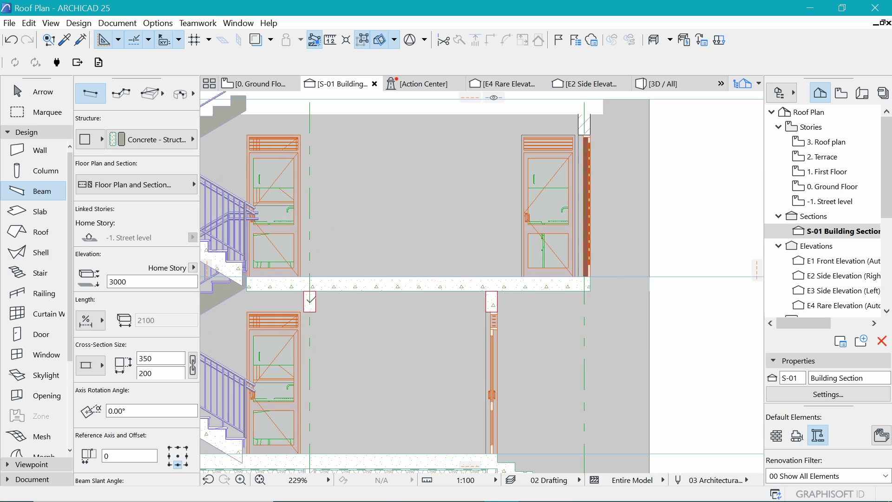
left_click(312, 303, "shift")
key("ctrl+shift+d")
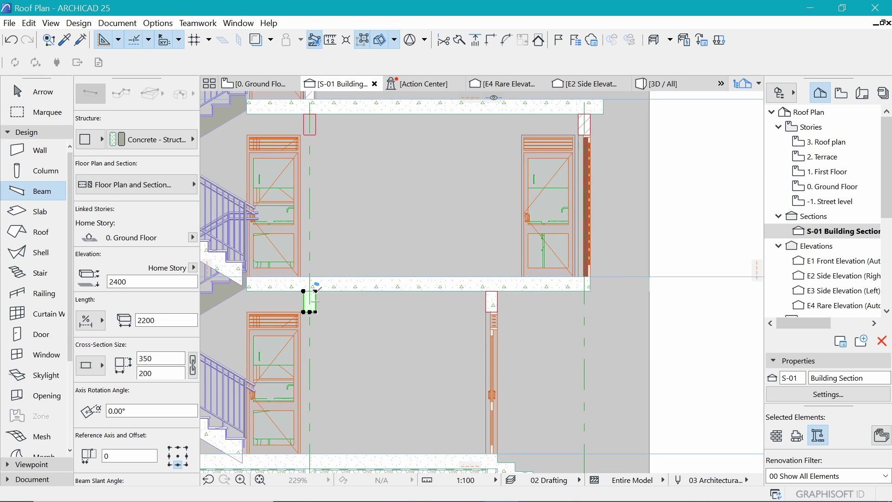
left_click(315, 291)
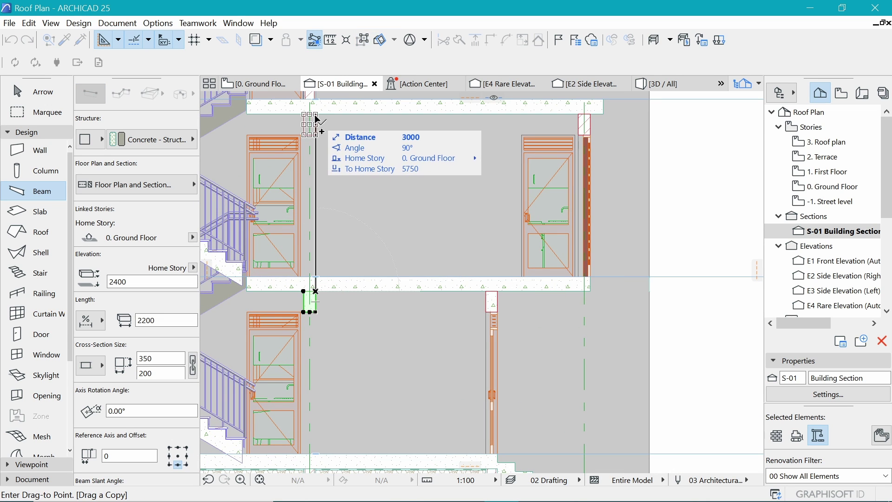
left_click(317, 114)
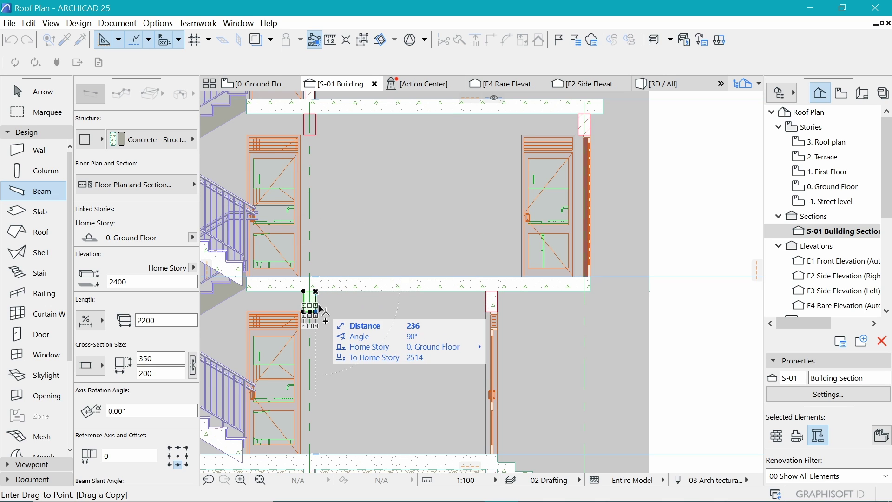
key("Escape")
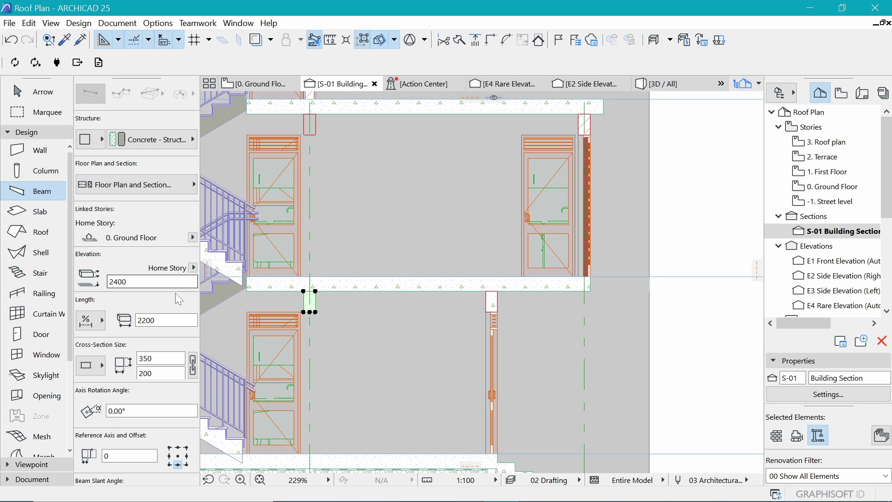
Step: Place a copy of the grid line B beam in the outline directly above, with home story 1. First Floor
left_click(192, 268)
left_click(193, 268)
left_click(192, 237)
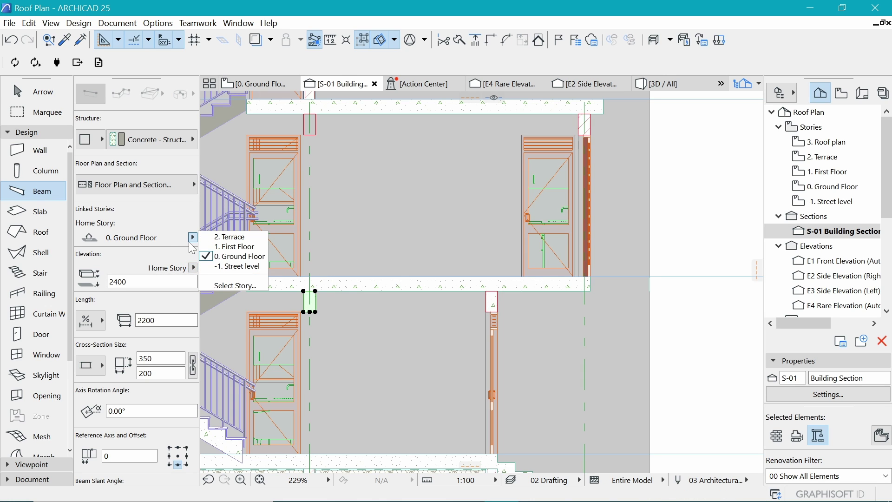
left_click(230, 246)
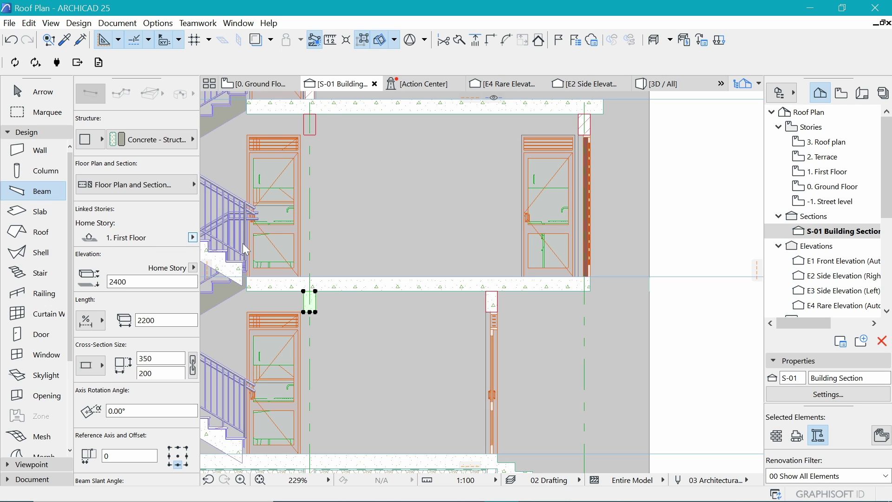
left_click(323, 121, "shift")
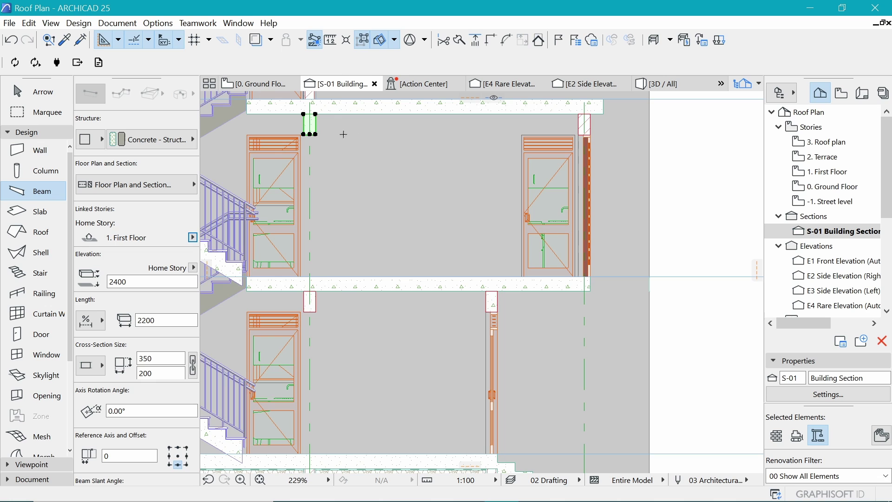
Step: Copy the first-floor beam horizontally into the outline at the next grid line beneath the same slab
key("ctrl+d")
left_click(316, 114)
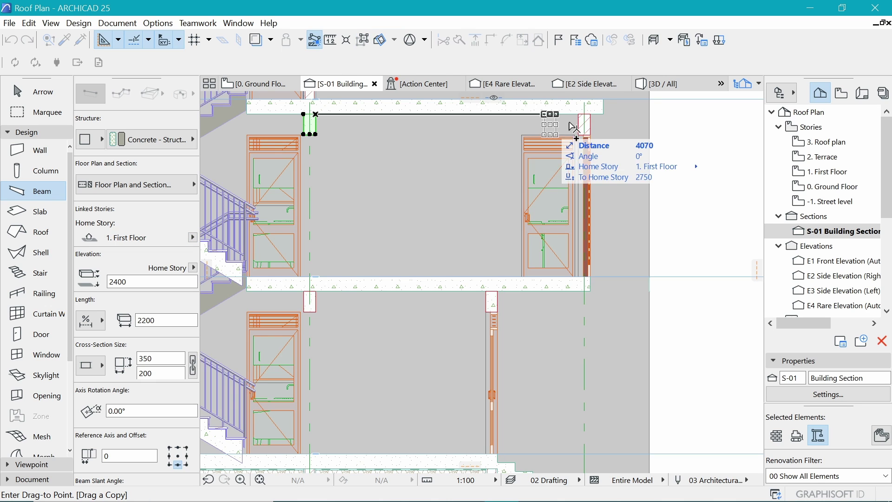
left_click(593, 120)
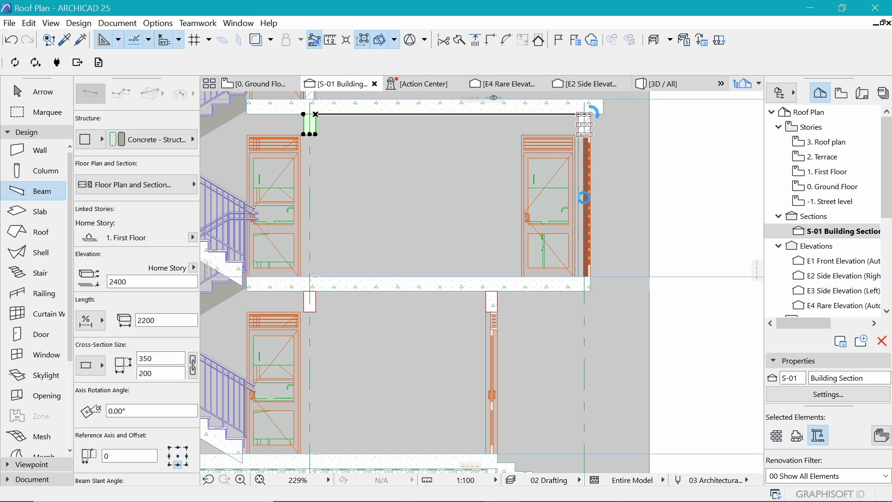
left_click(311, 303)
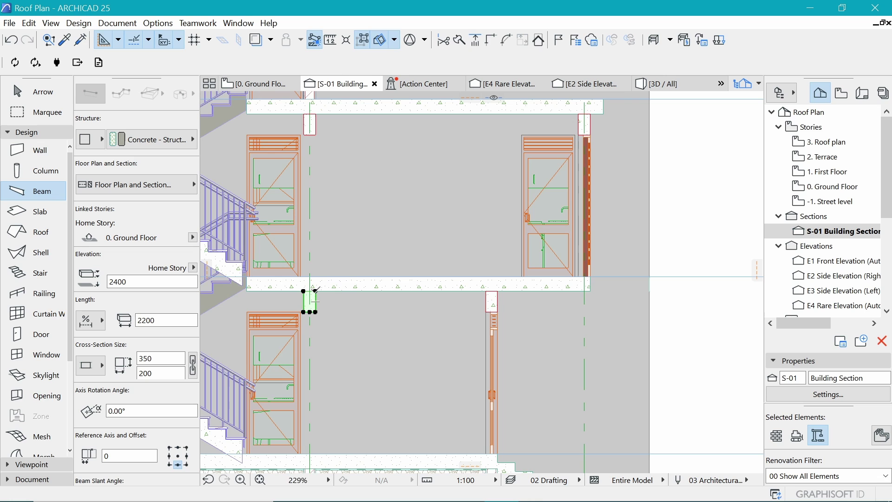
key("ctrl+shift+d")
left_click(315, 291)
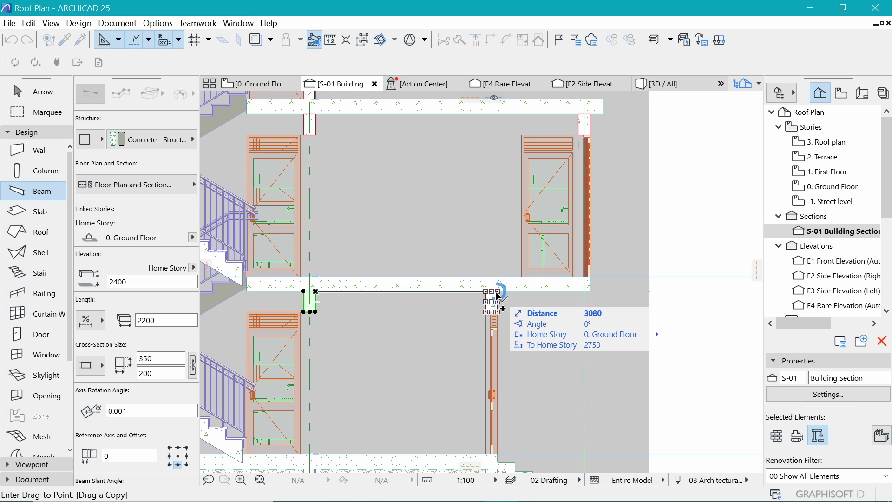
key("Escape")
key("Escape")
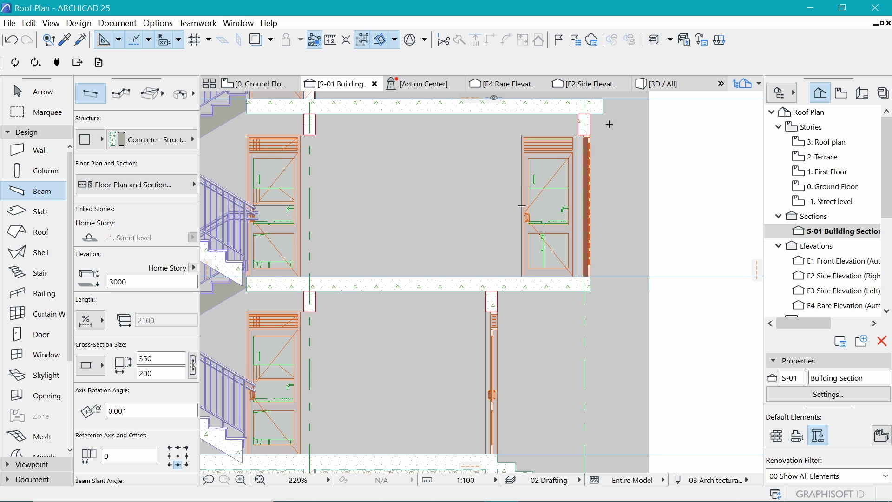
Step: Open the 3D view of the whole model and bring the front entrance facade into view
left_click(656, 85)
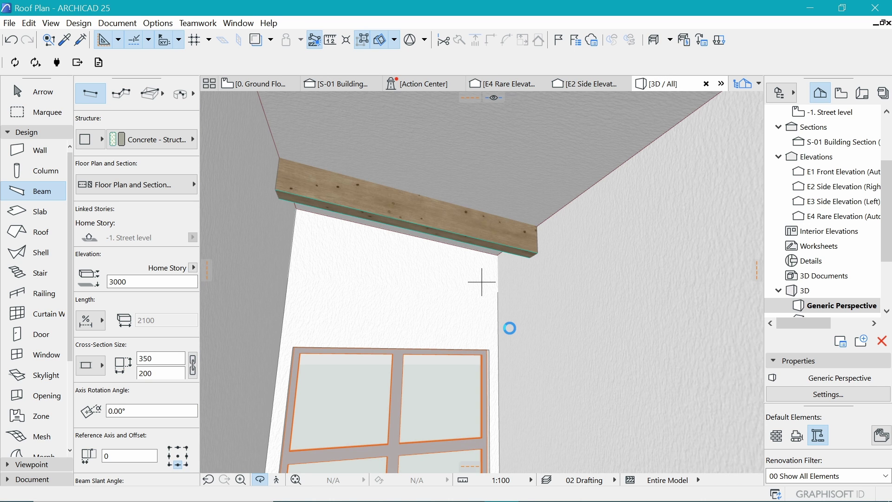
middle_click_drag(513, 322, 409, 330, "shift")
scroll(385, 237, "down", 3)
scroll(399, 249, "up", 2)
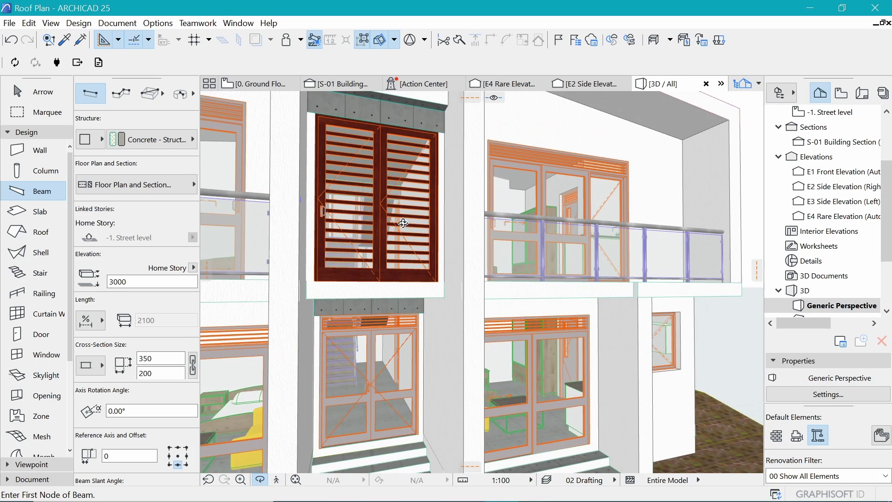
Step: Set the cross-section width of the beams above the upper louvred doors and the ground-floor entrance doors to 150 mm
key("Escape")
left_click(378, 104, "shift")
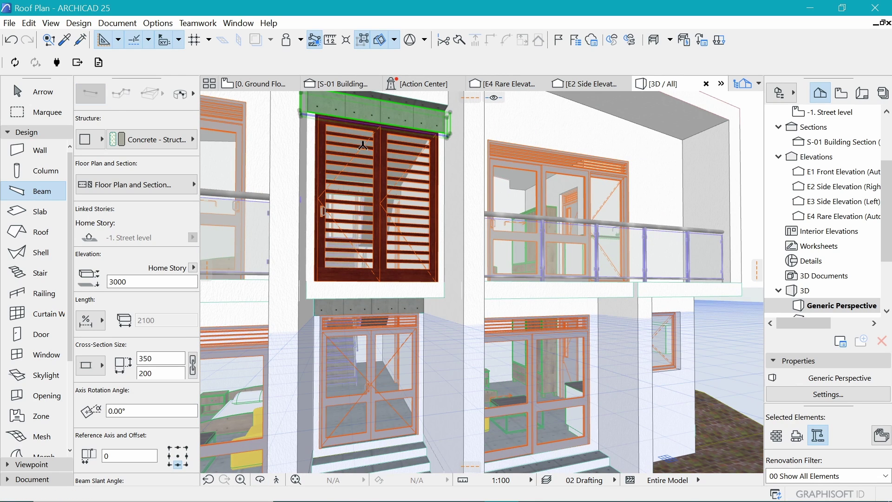
scroll(396, 416, "up", 2)
middle_click_drag(396, 416, 389, 273, "shift")
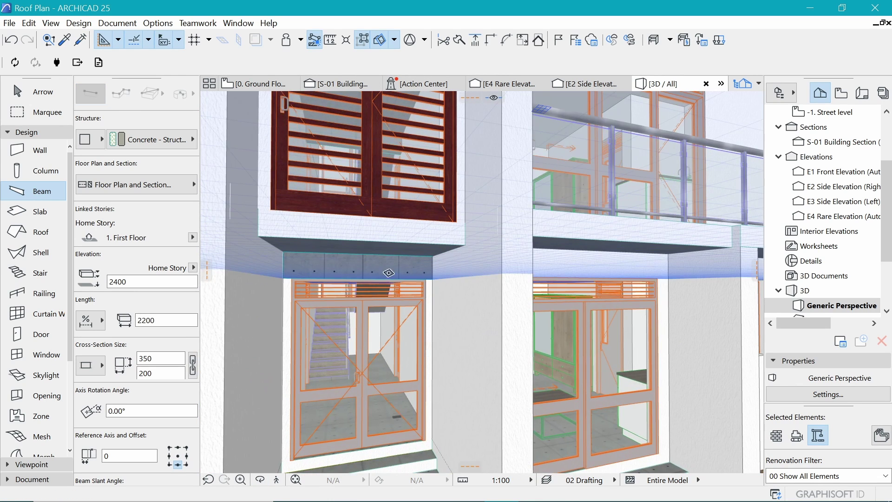
left_click(422, 259, "shift")
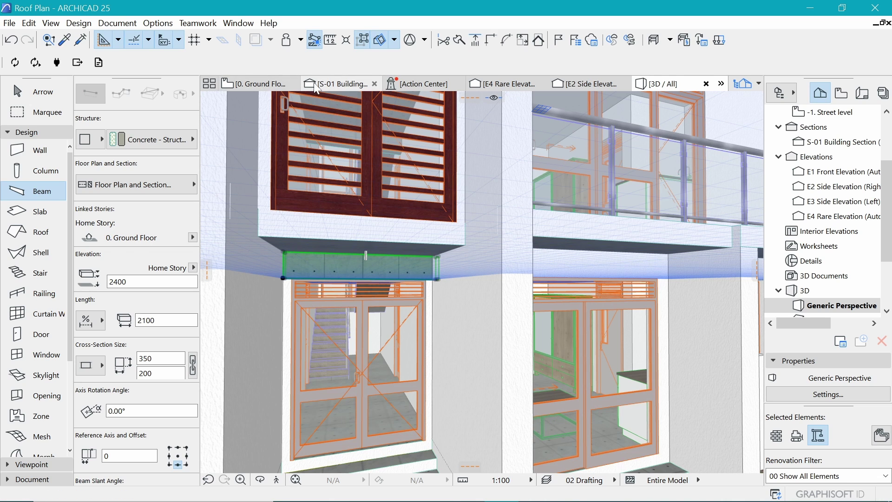
mouse_move(330, 88)
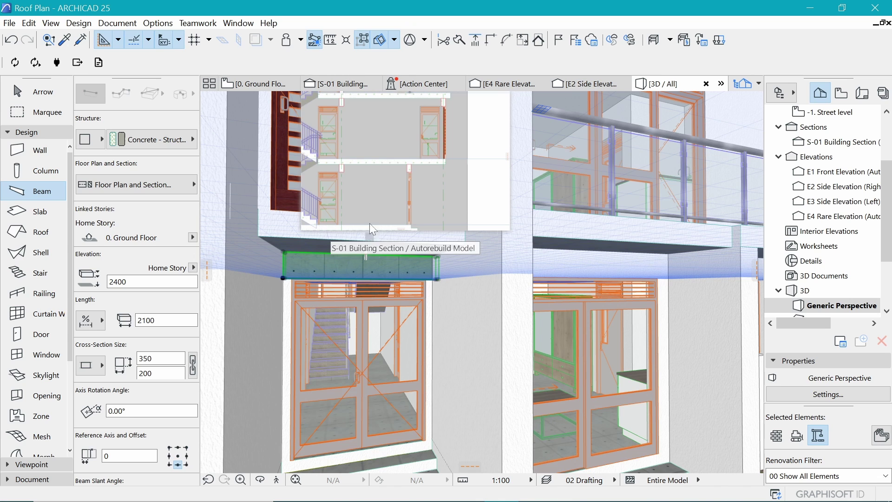
left_click(140, 375)
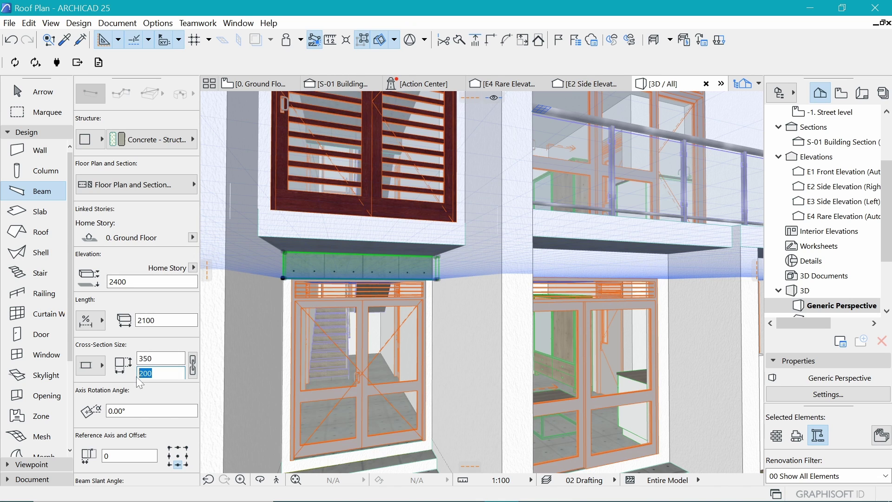
type("150")
key("Return")
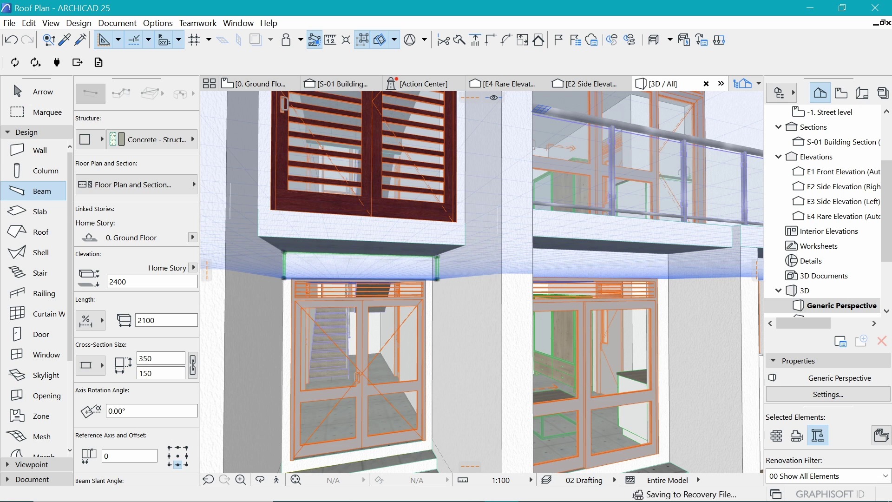
Step: Deselect the two narrowed beams and examine how they sit within the entrance facade in 3D
scroll(419, 260, "up", 4)
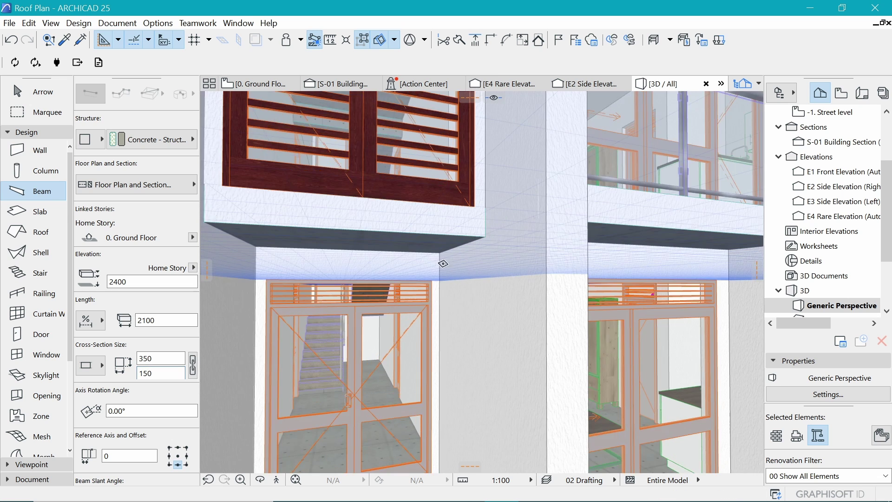
scroll(468, 251, "down", 5)
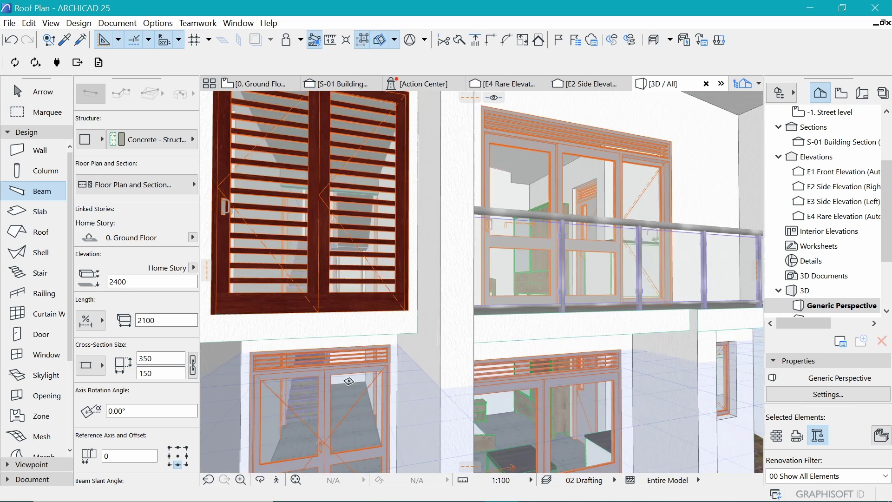
scroll(363, 218, "up", 1)
key("Escape")
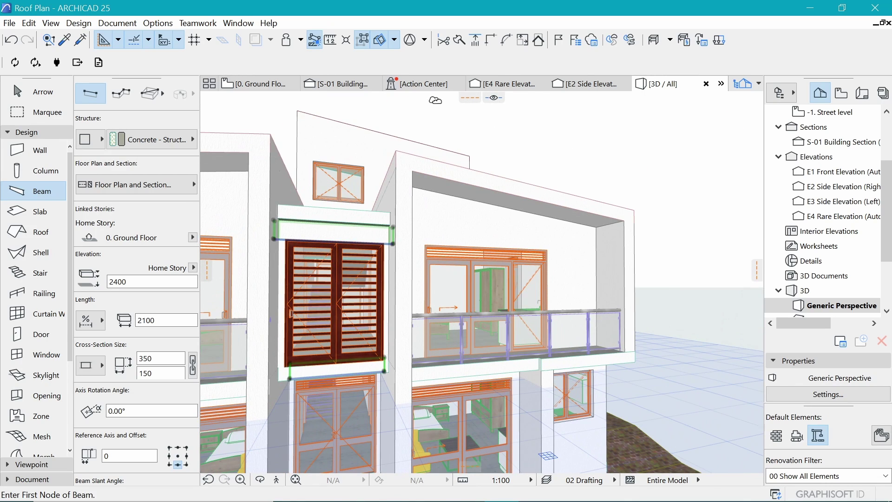
scroll(339, 246, "up", 4)
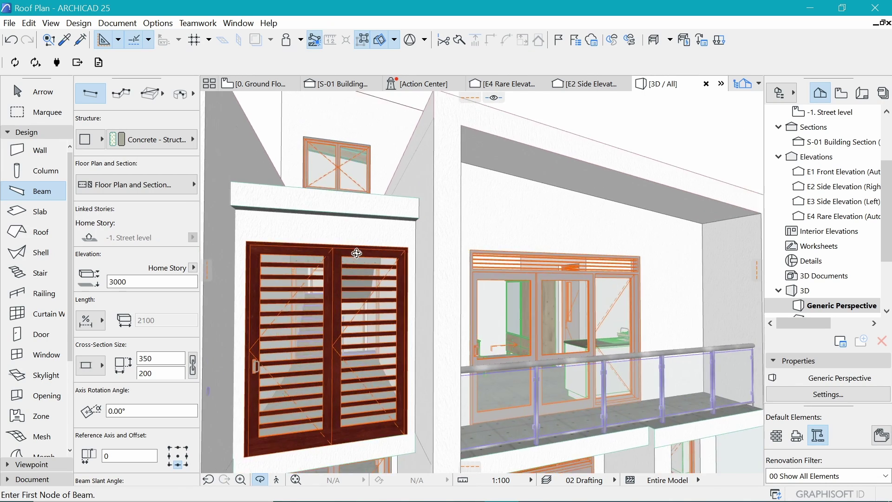
scroll(487, 268, "up", 1)
middle_click_drag(487, 268, 373, 248, "shift")
Step: Return to the S-01 Building Section and examine the beams beneath the first-floor and terrace slabs
left_click(343, 84)
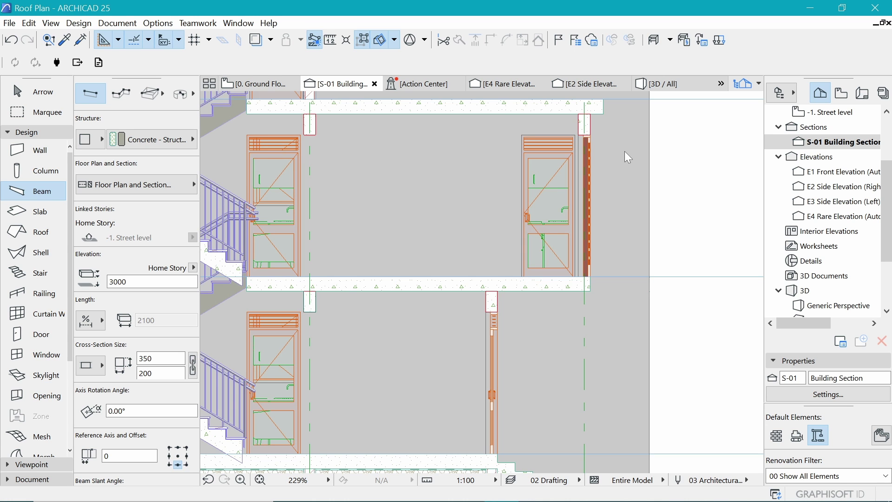
scroll(516, 293, "up", 5)
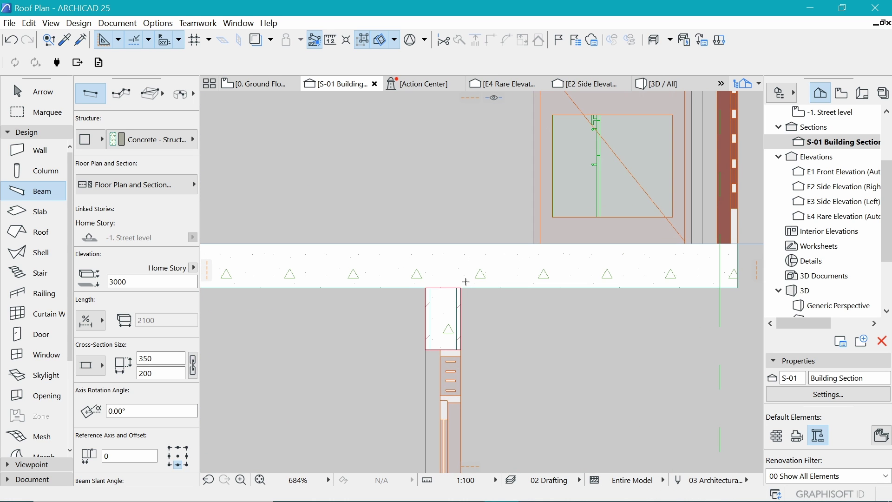
scroll(421, 388, "down", 5)
scroll(549, 168, "up", 5)
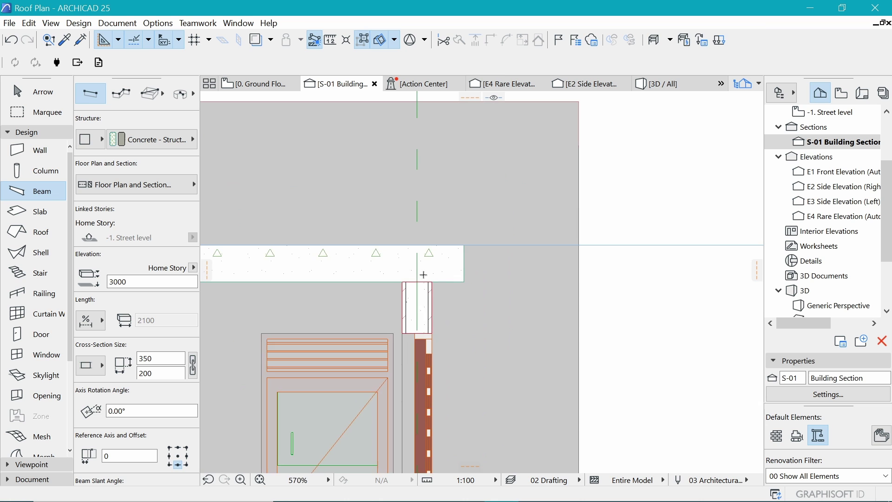
scroll(570, 206, "down", 3)
scroll(575, 207, "down", 5)
scroll(575, 207, "up", 1)
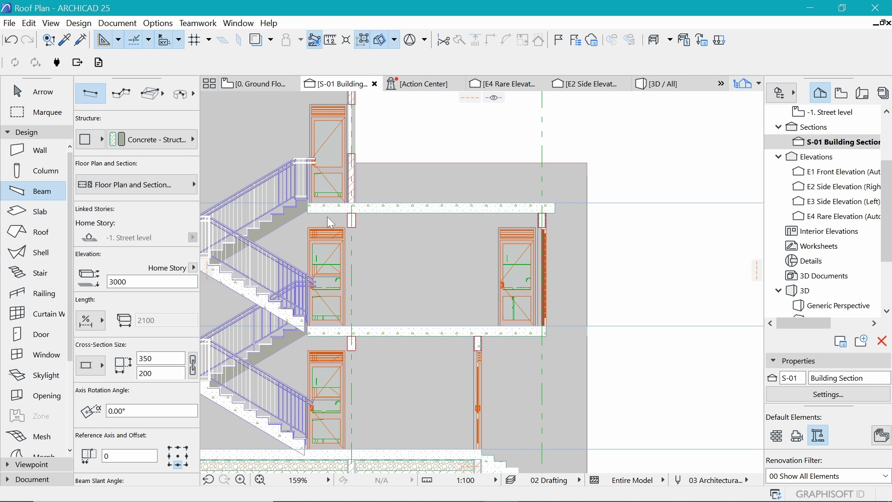
Step: Delete all four polyline outlines that mark the beam positions beneath the slabs in the section
left_click(49, 130)
left_click(38, 162)
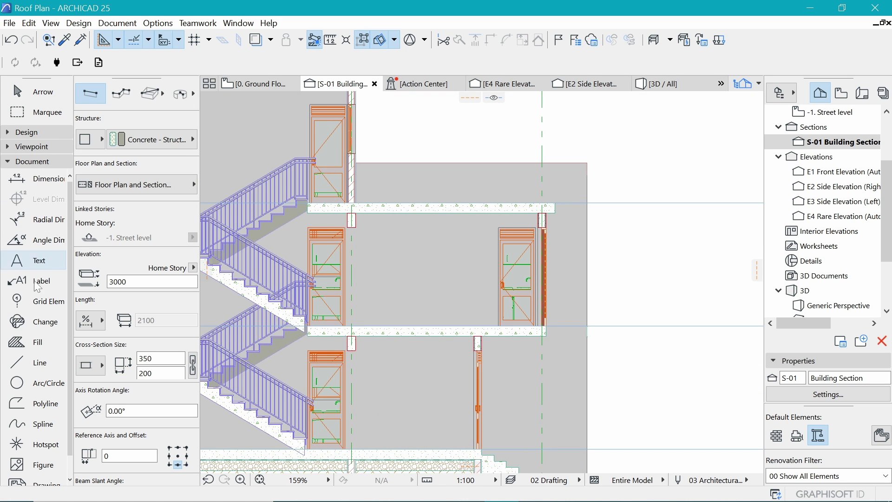
left_click(26, 361)
left_click(22, 407)
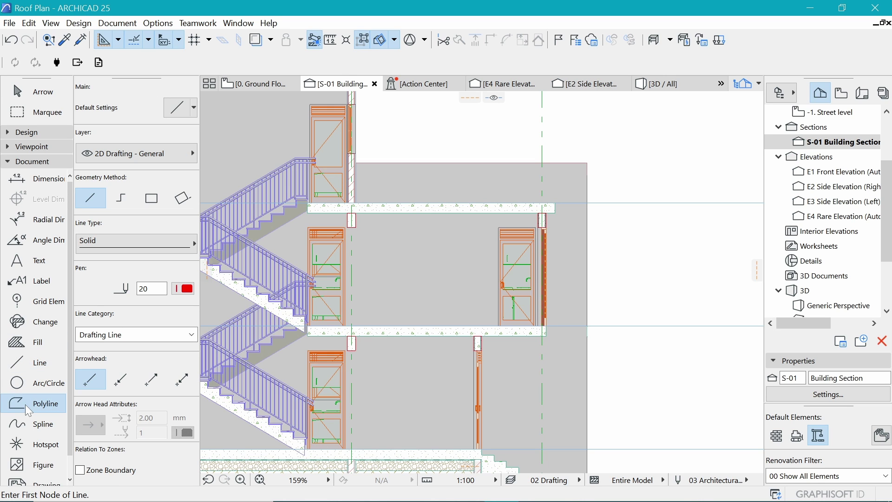
key("ctrl+a")
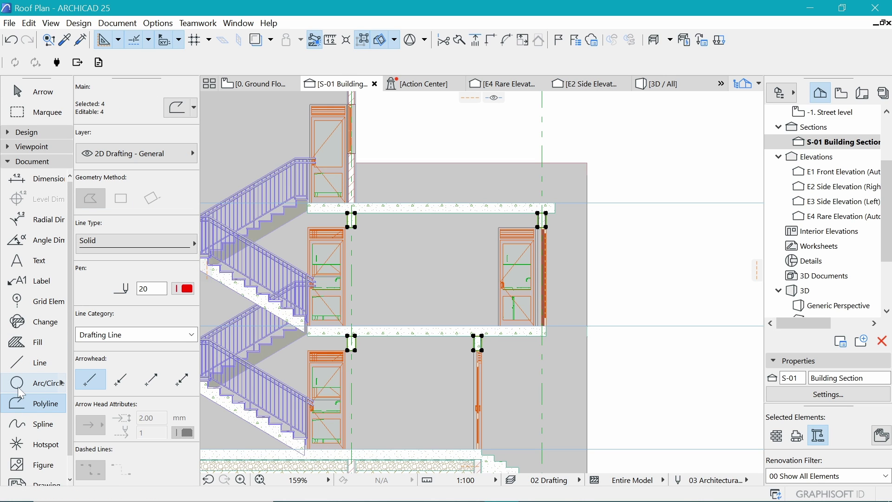
key("Escape")
Step: Measure the height from the terrace slab's top surface to the last tread of the upper stair flight
scroll(353, 219, "up", 3)
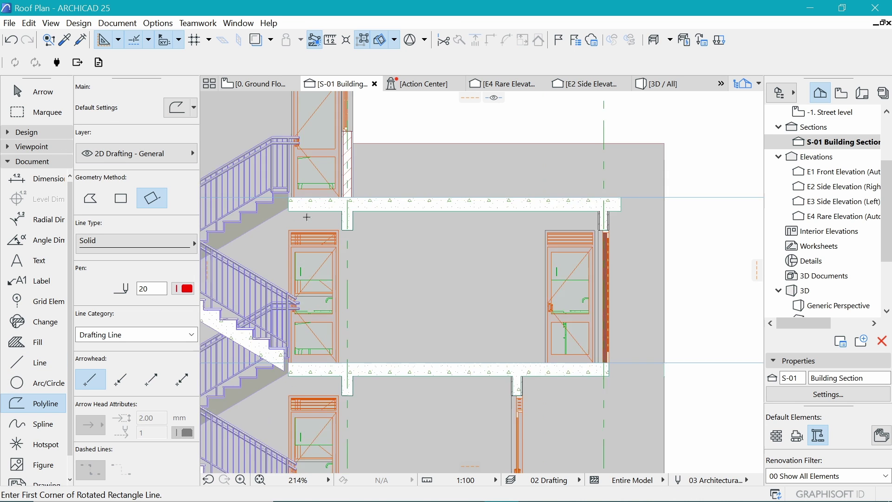
scroll(560, 166, "down", 4)
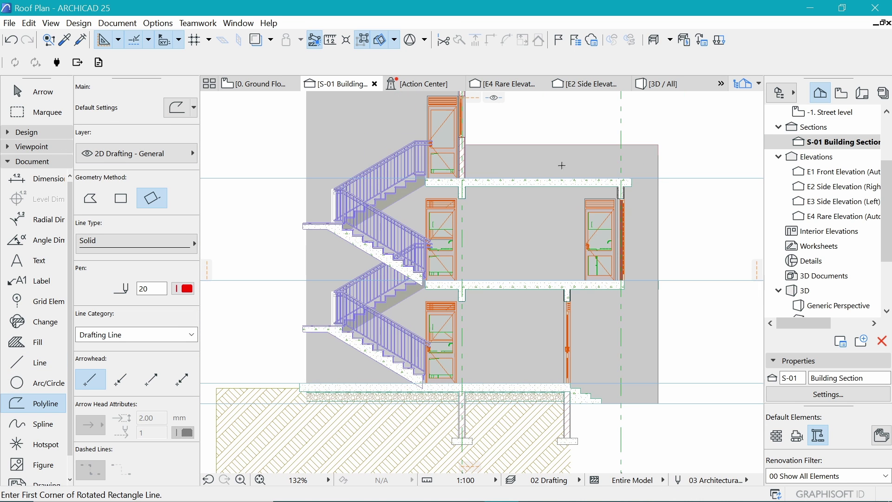
scroll(494, 156, "up", 4)
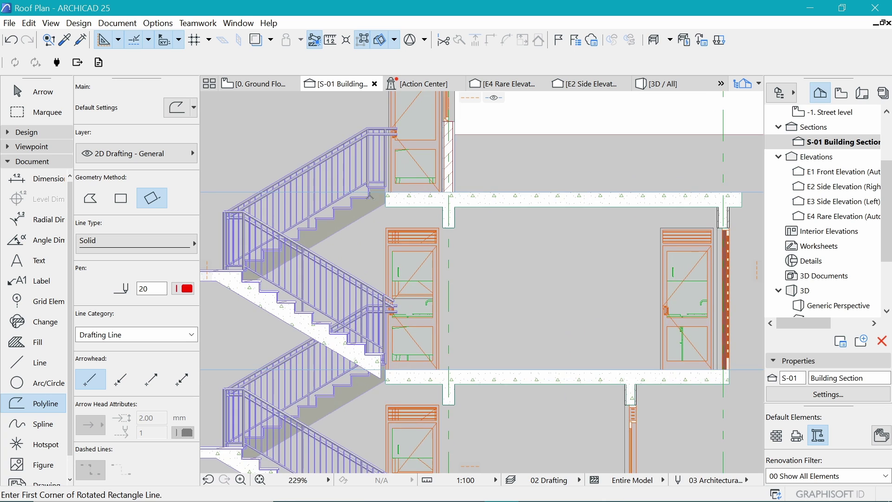
scroll(370, 195, "up", 4)
scroll(407, 186, "up", 3)
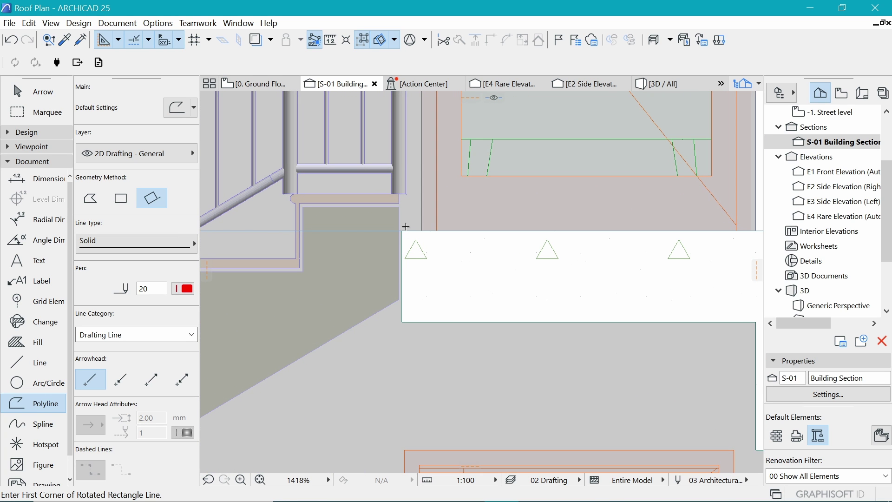
key("m")
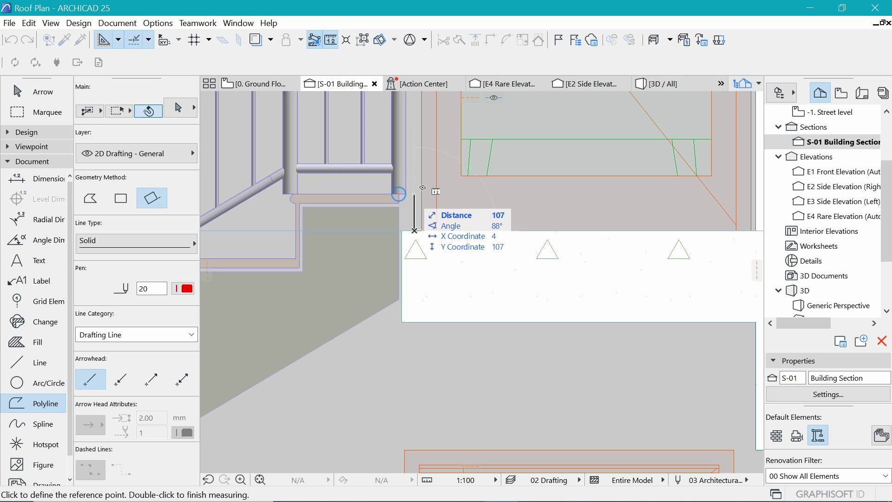
key("Escape")
key("Escape")
Step: Examine where the stair flights meet the ground-floor and first-floor slabs in the building section
scroll(409, 170, "down", 10)
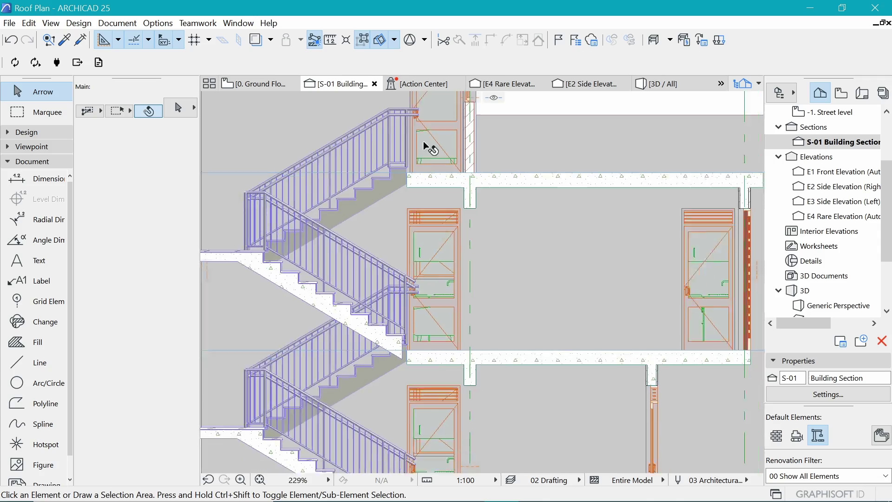
scroll(424, 300, "up", 2)
scroll(426, 304, "up", 10)
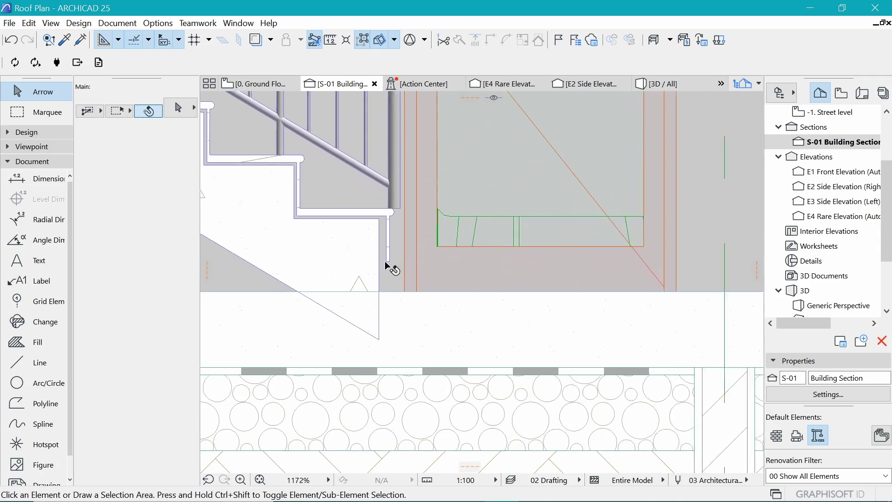
scroll(388, 350, "down", 4)
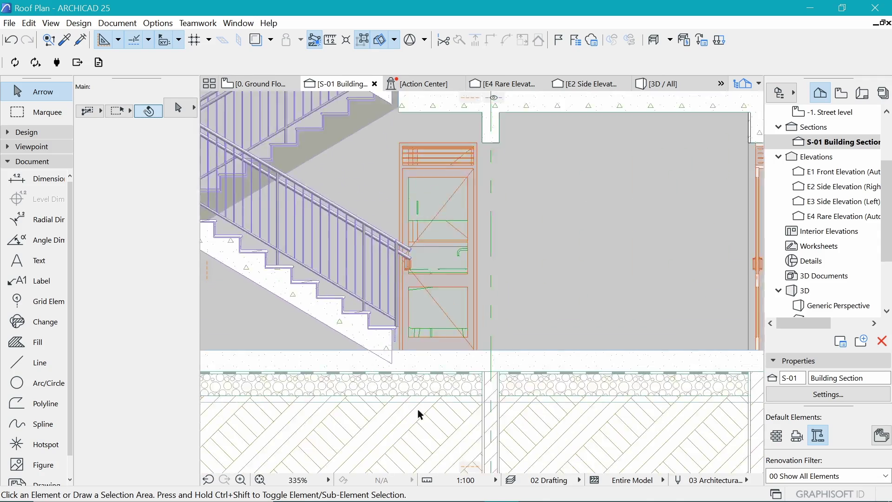
scroll(386, 421, "up", 2)
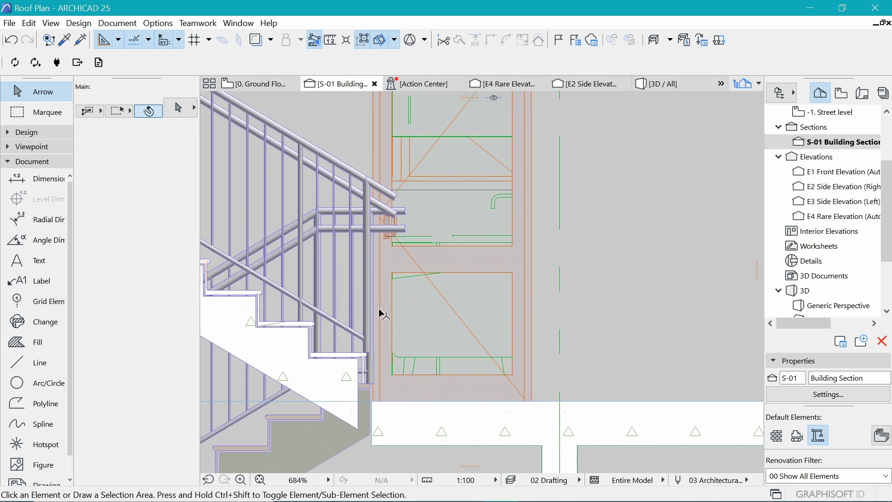
scroll(381, 314, "down", 8)
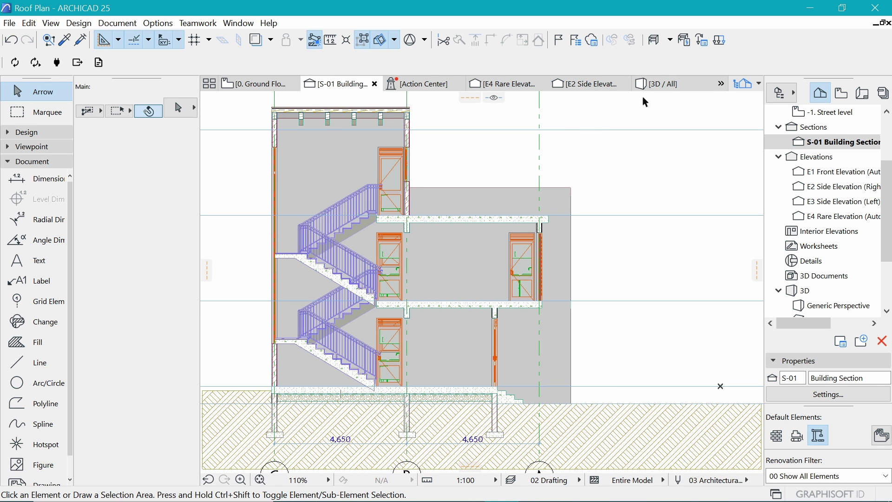
Step: Return to the 3D view and cut the building open with a vertical cutting plane through the central stairwell
left_click(690, 81)
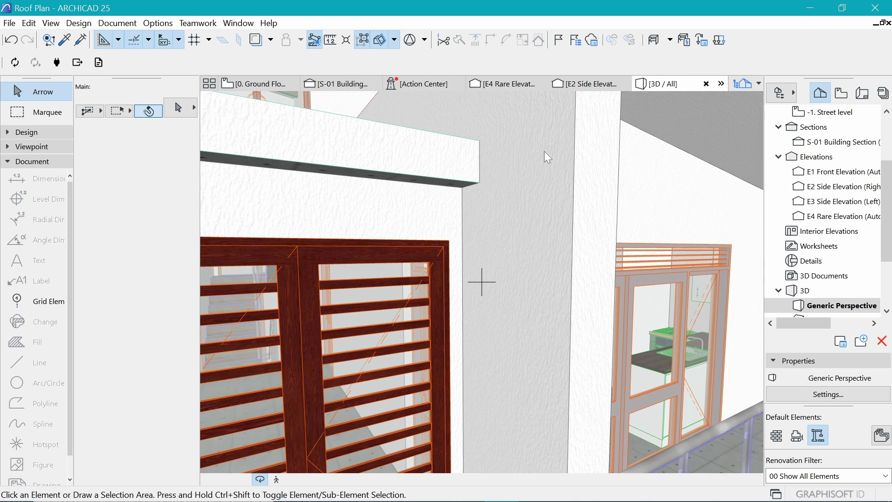
scroll(546, 172, "down", 10)
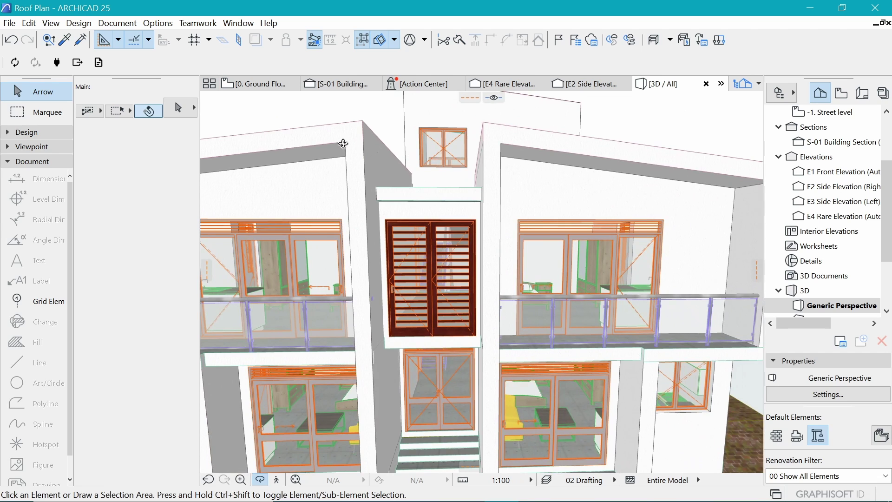
left_click(380, 41)
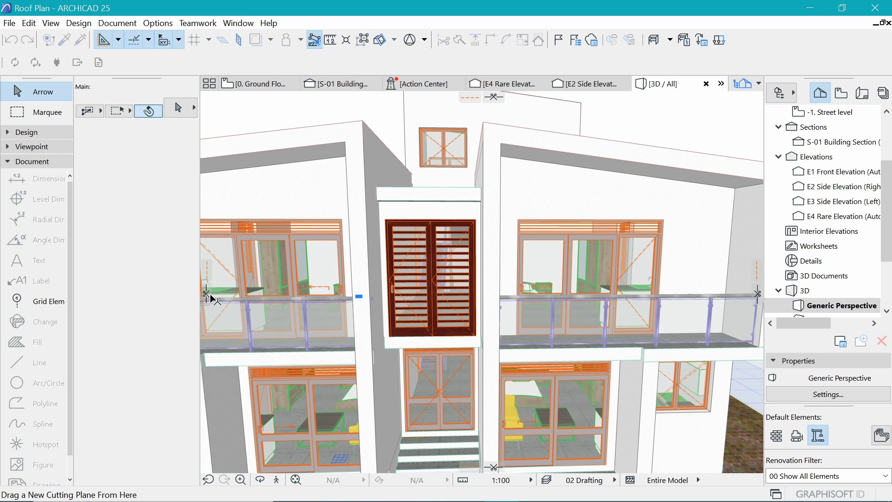
left_click_drag(205, 296, 400, 300)
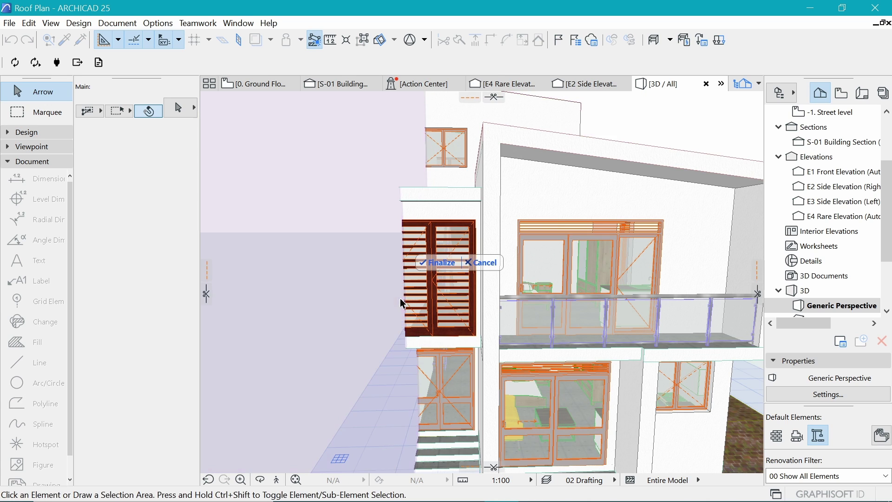
left_click(424, 267)
key("o")
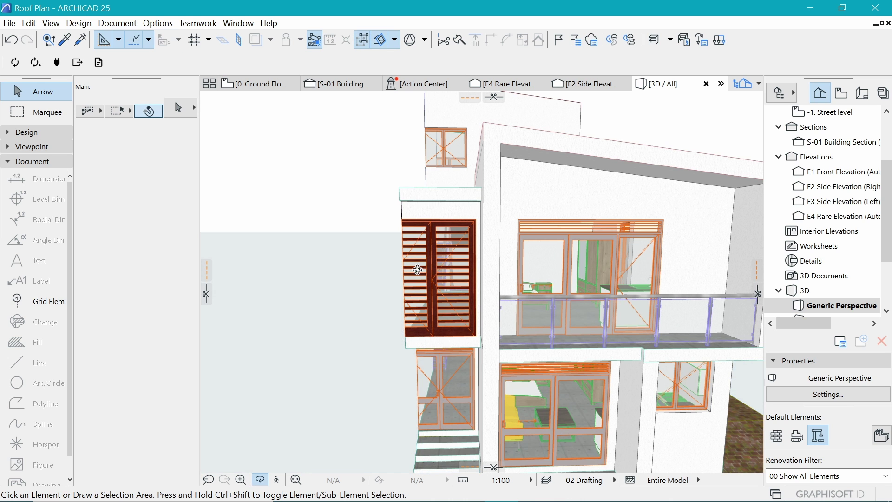
Step: Examine in the cut 3D model how the stair flights meet the ground-floor and first-floor slabs
left_click_drag(327, 274, 637, 292)
scroll(637, 293, "down", 3)
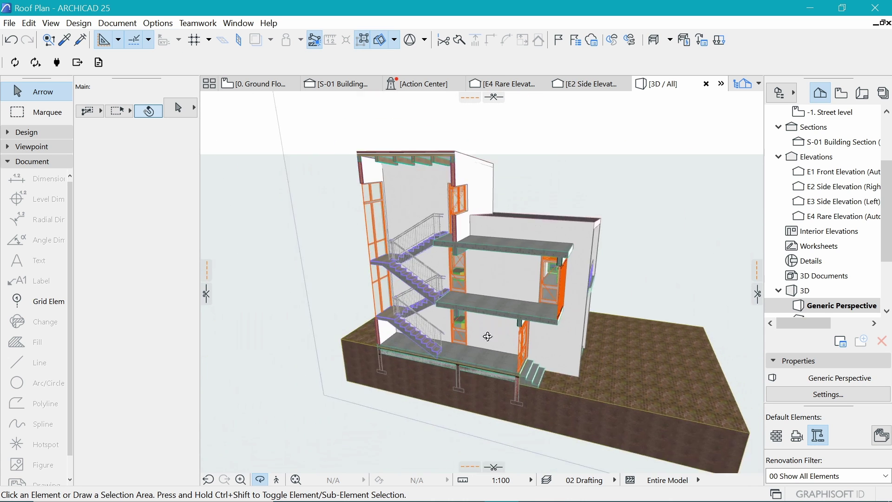
scroll(427, 355, "up", 3)
scroll(426, 355, "down", 8)
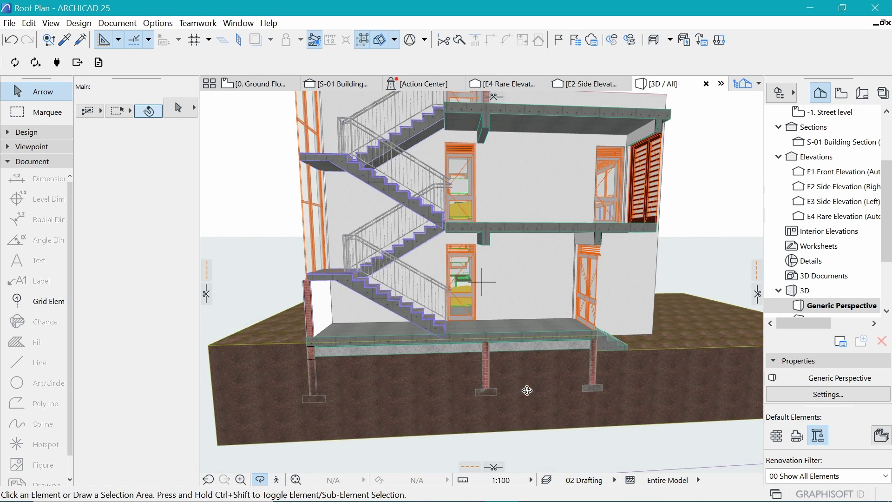
scroll(449, 328, "up", 3)
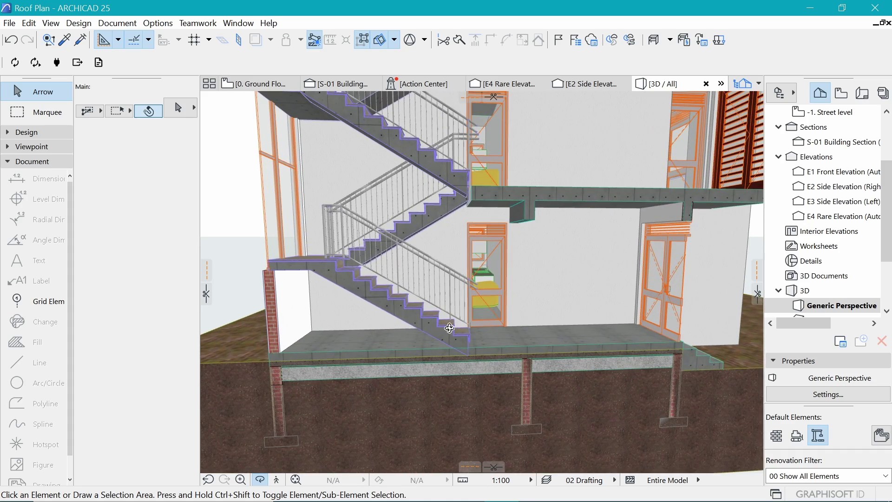
scroll(386, 238, "up", 5)
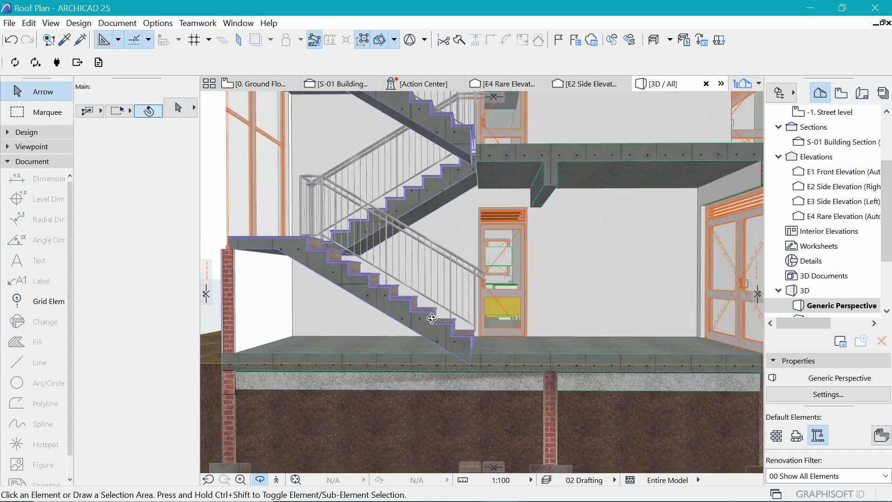
left_click_drag(465, 339, 393, 350)
scroll(406, 373, "down", 8)
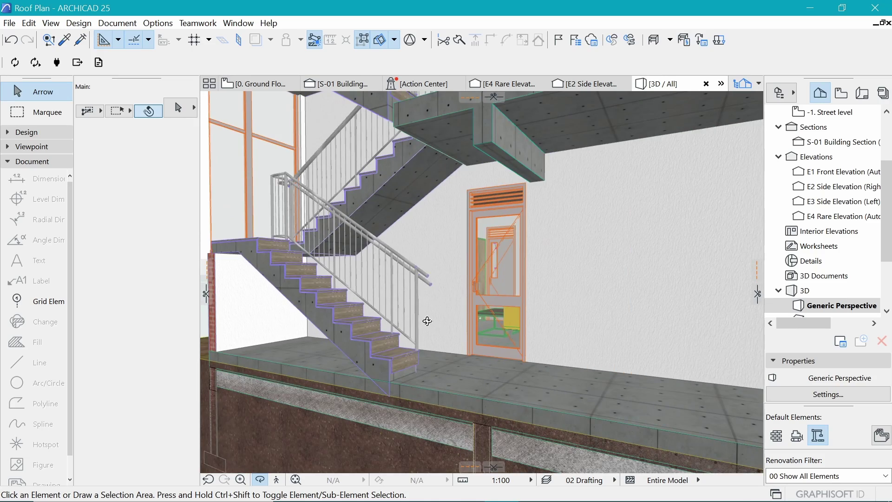
scroll(435, 376, "up", 10)
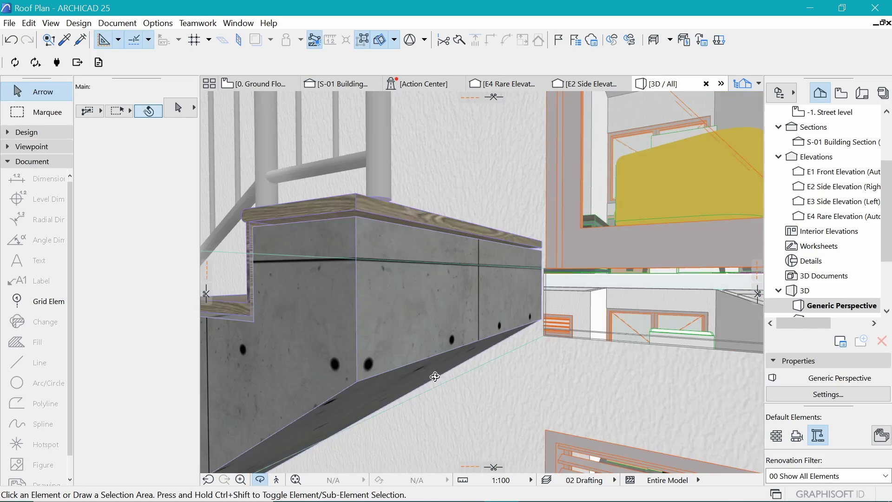
left_click_drag(407, 276, 437, 297)
scroll(423, 237, "down", 2)
scroll(525, 386, "down", 4)
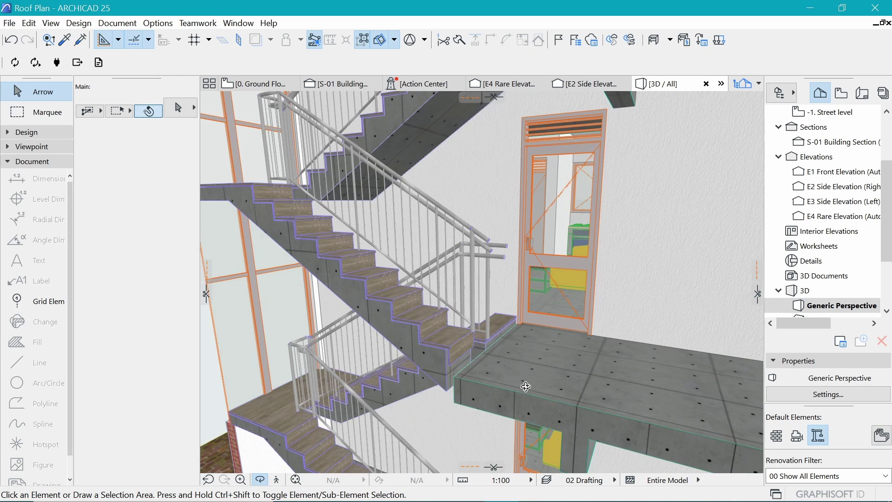
scroll(517, 374, "up", 4)
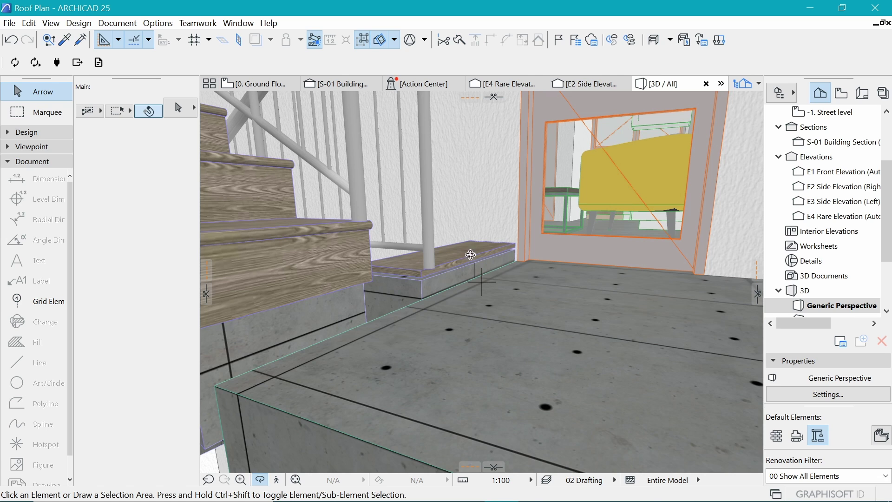
Step: Select both stairs together with their railings and move them vertically down by 100 mm
left_click(430, 228)
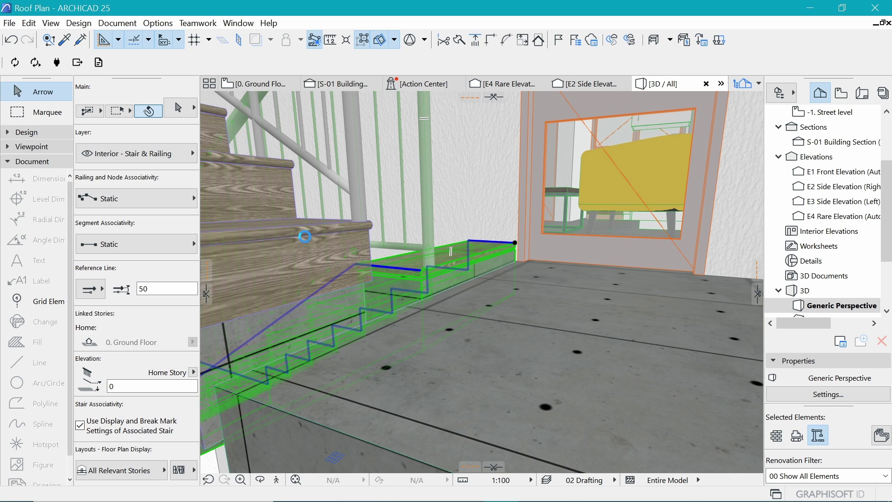
left_click(349, 191, "shift")
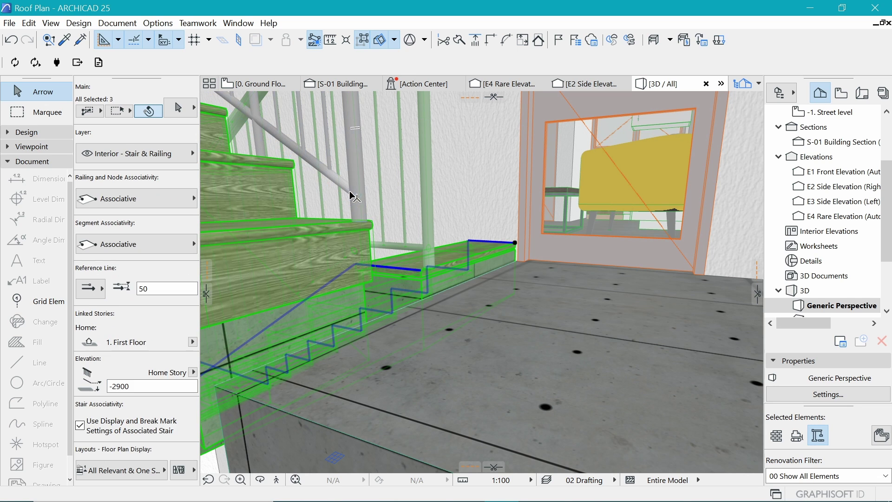
left_click(353, 196, "shift")
scroll(433, 277, "down", 5)
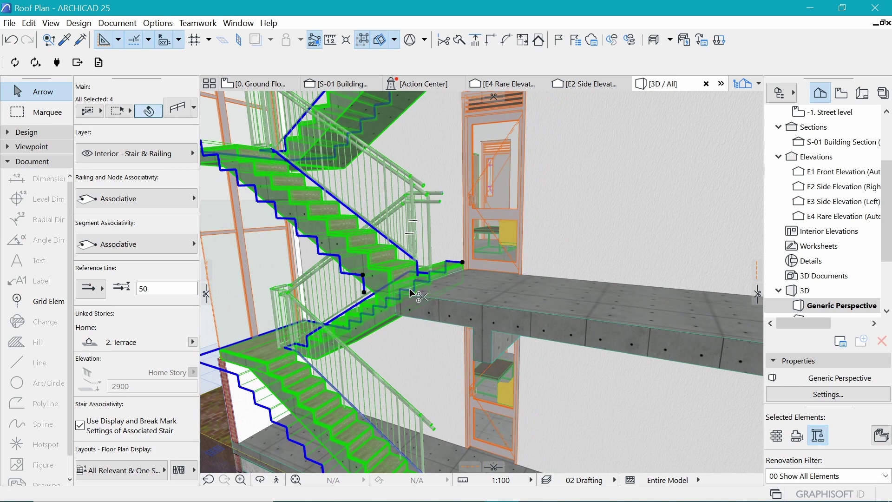
key("ctrl+d")
left_click(462, 263)
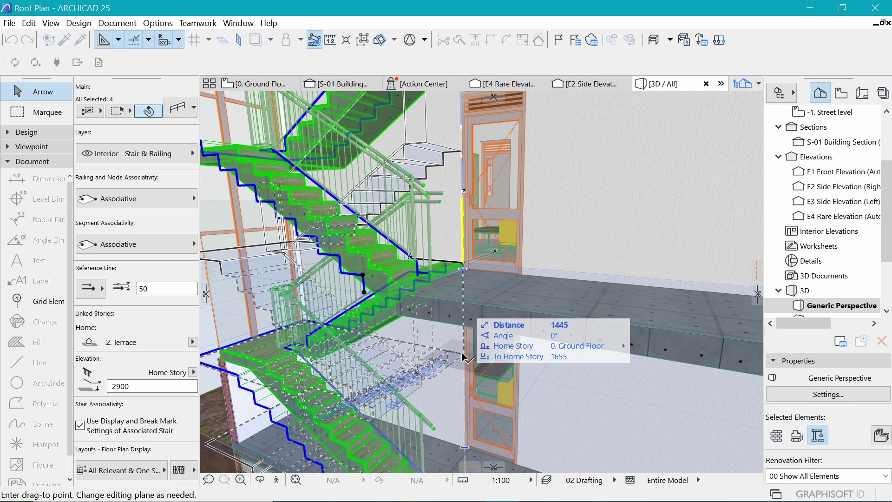
key("Tab")
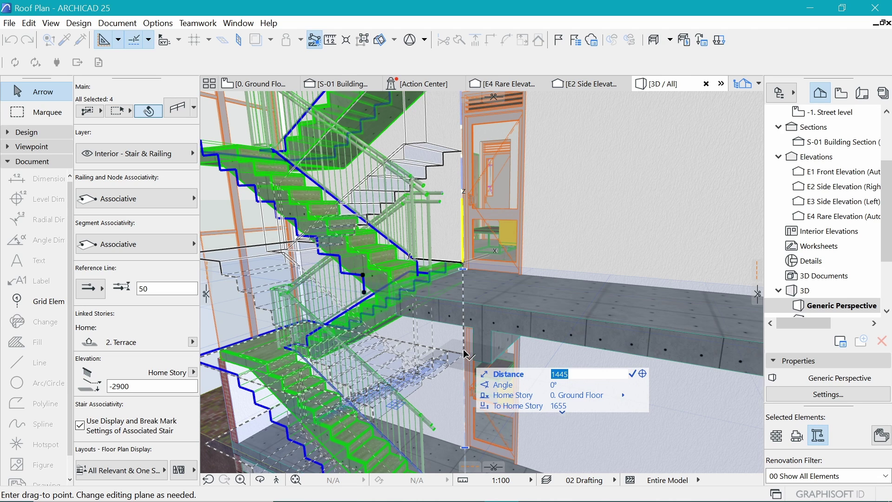
type("100")
key("Return")
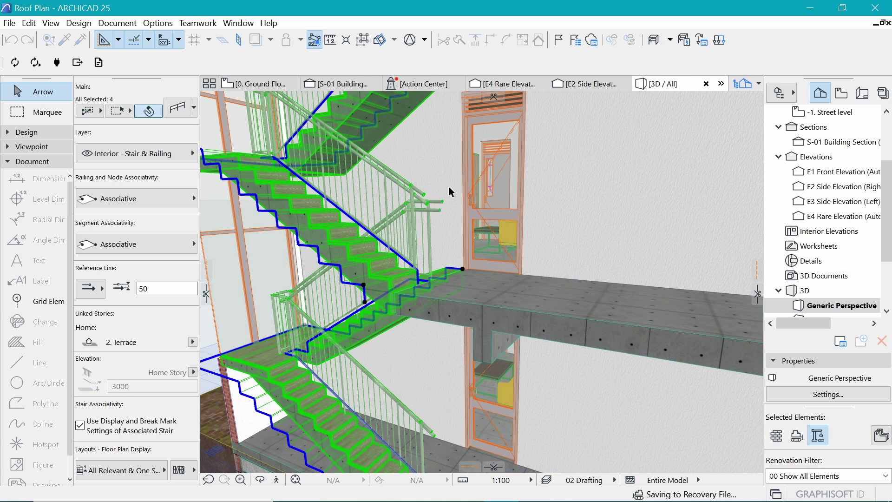
key("Escape")
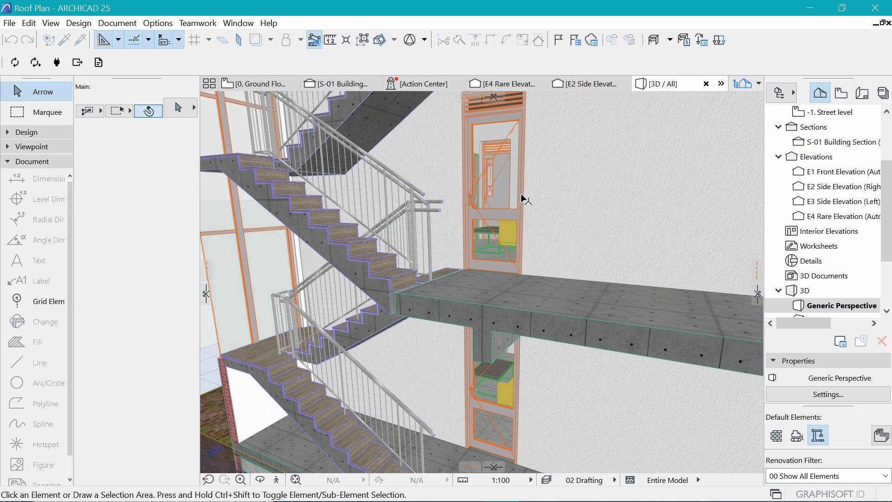
Step: Inspect the lowered stairs in 3D where they meet the ground-floor, first-floor and terrace slabs
middle_click_drag(486, 298, 366, 267, "shift")
middle_click_drag(487, 254, 365, 281, "shift")
scroll(365, 281, "up", 3)
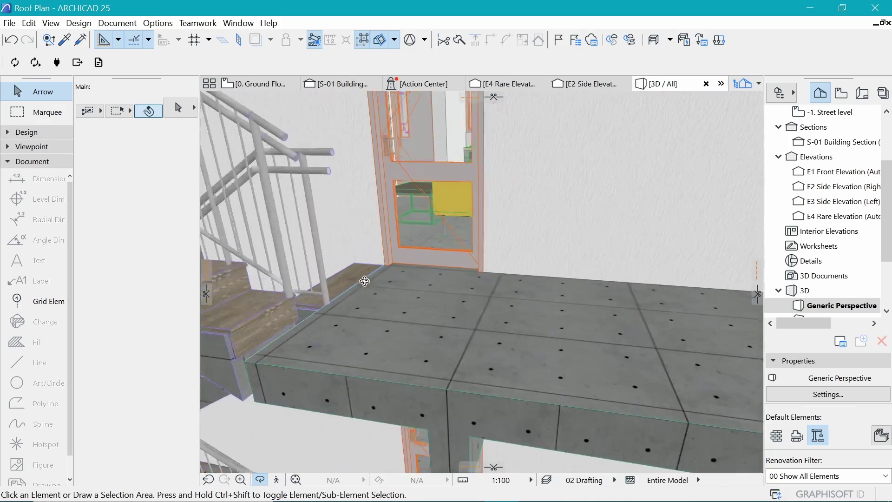
scroll(371, 387, "down", 5)
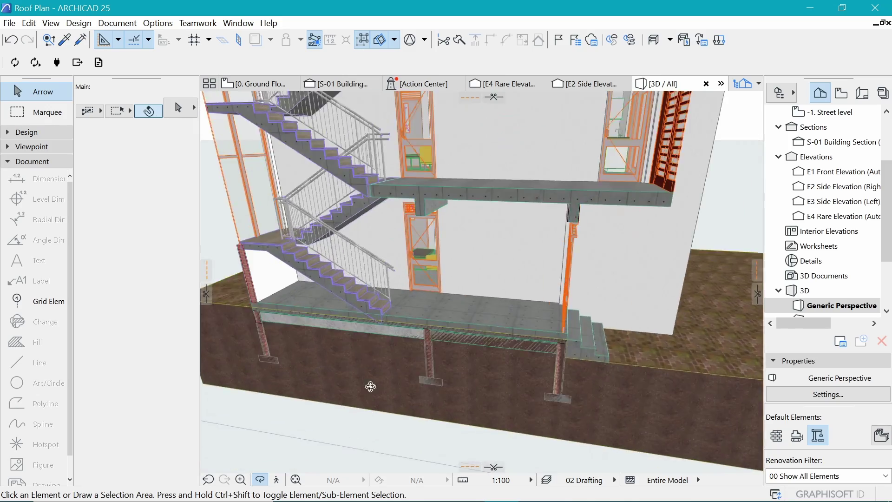
scroll(379, 325, "up", 8)
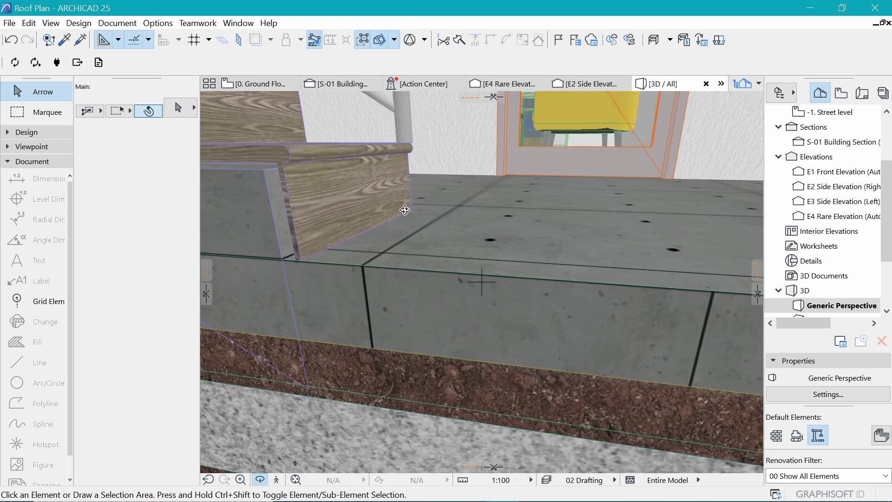
scroll(372, 353, "down", 6)
scroll(494, 205, "up", 3)
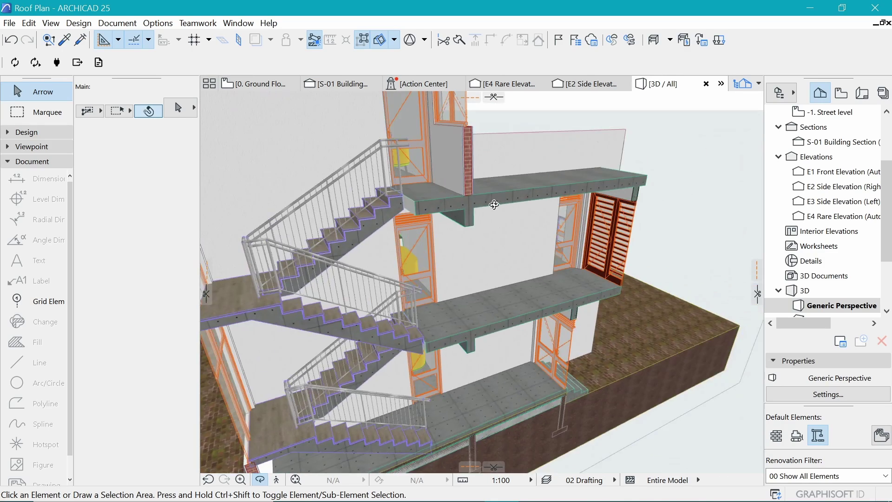
scroll(494, 205, "down", 3)
Step: Return to the S-01 Building Section and examine the junction between the lower end of the upper stair and the first-floor slab
left_click(332, 82)
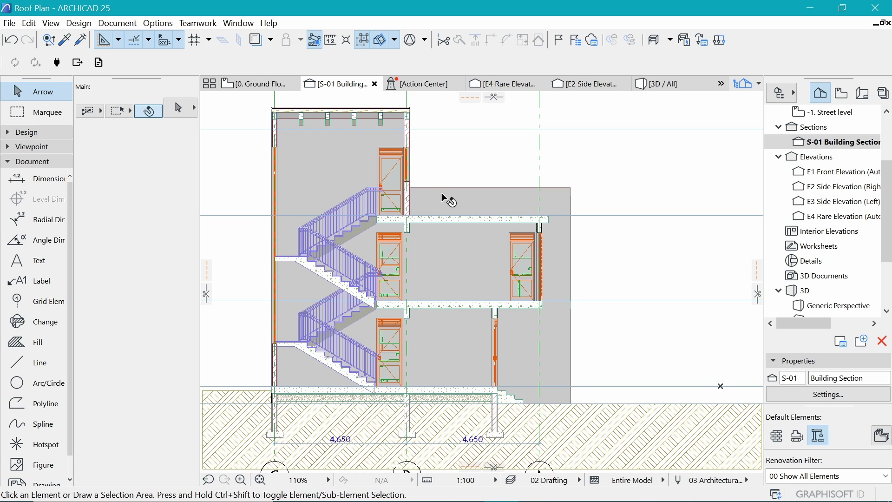
scroll(441, 193, "down", 3)
scroll(430, 159, "up", 2)
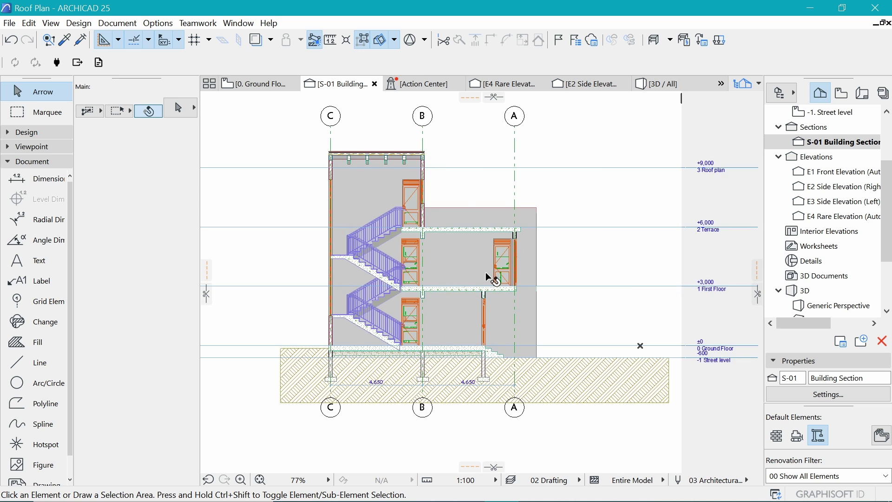
scroll(486, 275, "up", 1)
scroll(396, 287, "up", 10)
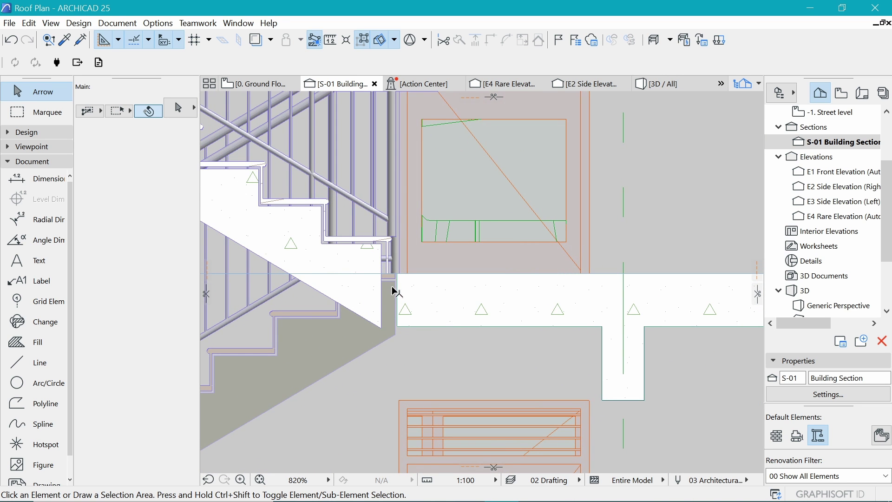
scroll(392, 289, "up", 1)
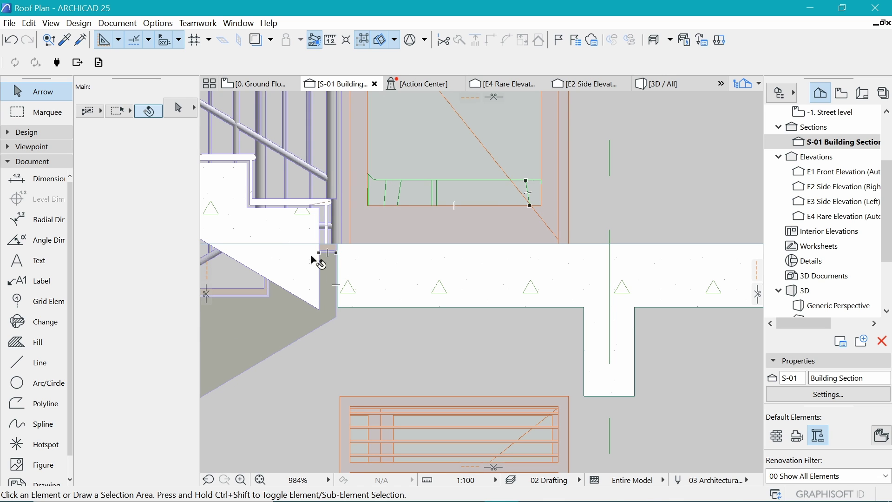
scroll(822, 172, "up", 1)
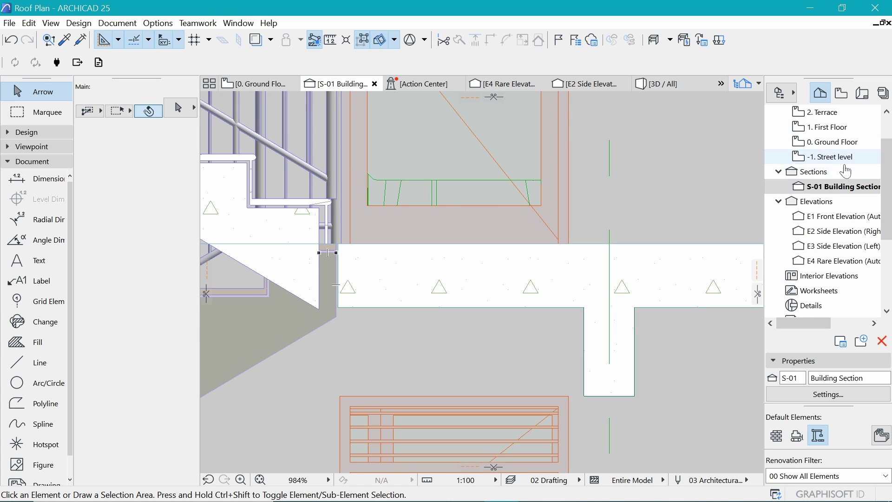
Step: On the First Floor plan, extend the lobby slab's stairwell edge to the foot of the upward flight by adding a rectangle about 1100 mm wide
left_click(828, 145)
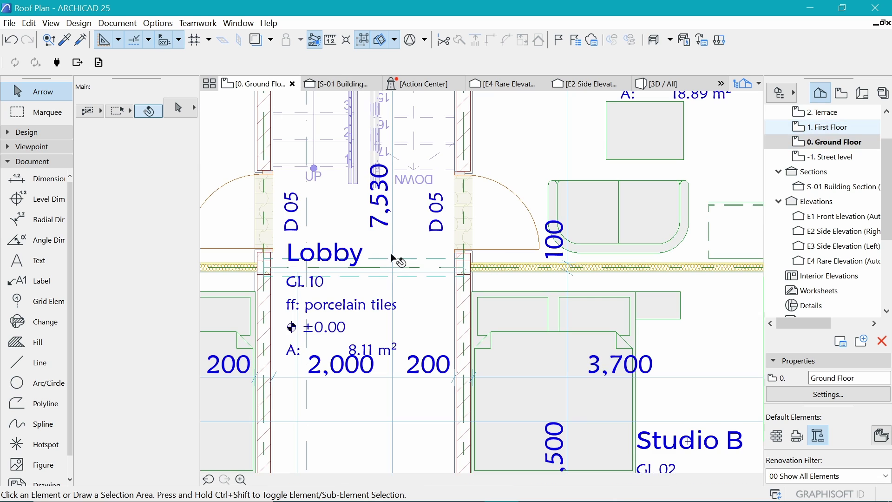
key("ctrl+Up")
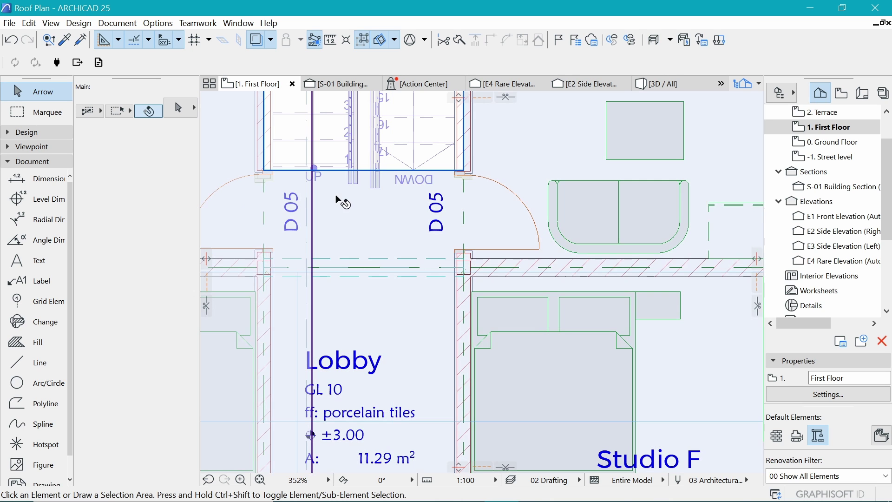
left_click(342, 191)
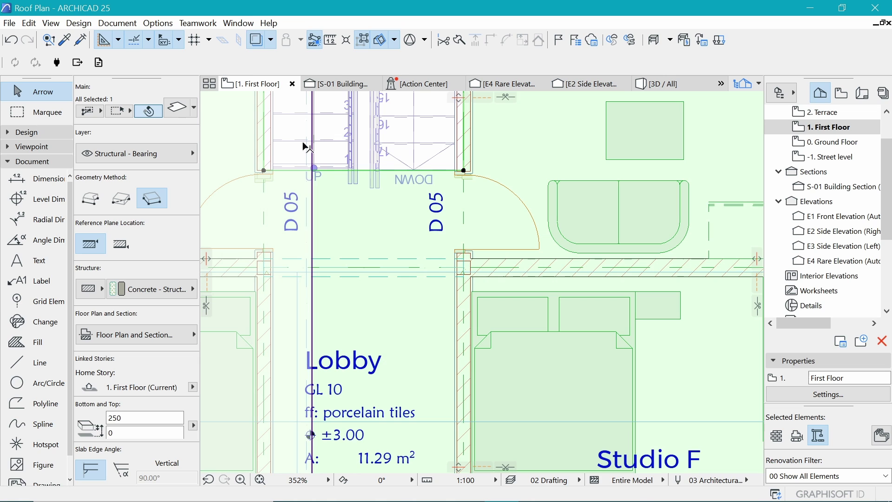
scroll(367, 174, "up", 3)
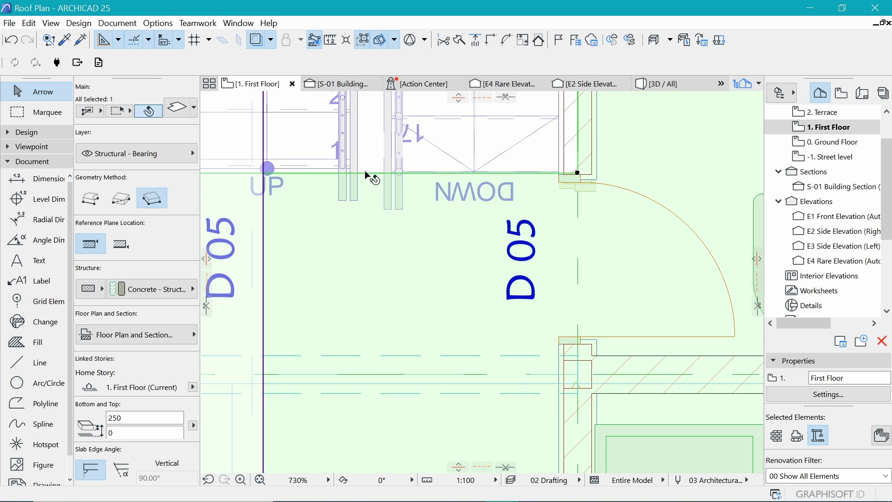
left_click(366, 173)
scroll(366, 173, "down", 3)
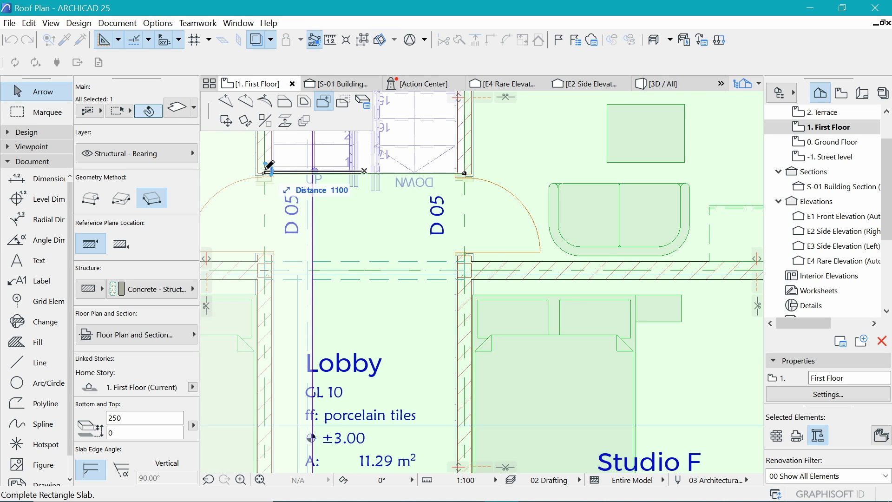
left_click(266, 171)
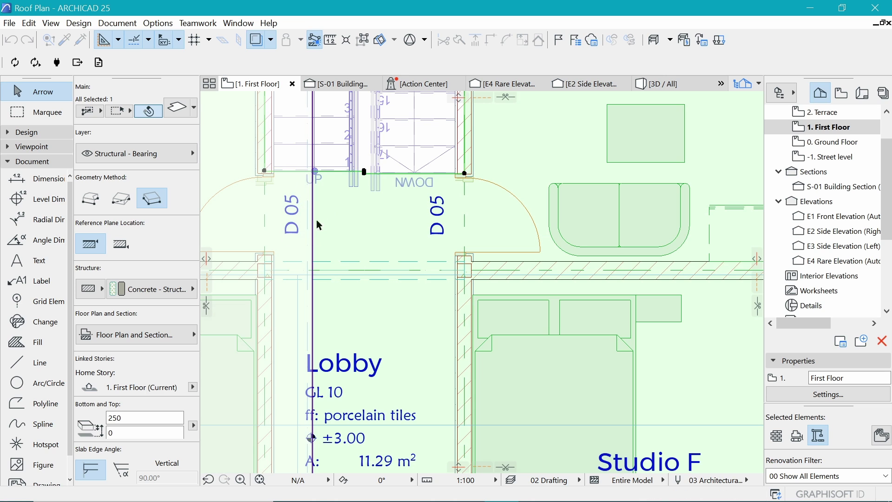
Step: Deselect the lobby slab and examine the junction between the upper stair and the first-floor slab in the S-01 Building Section
key("Escape")
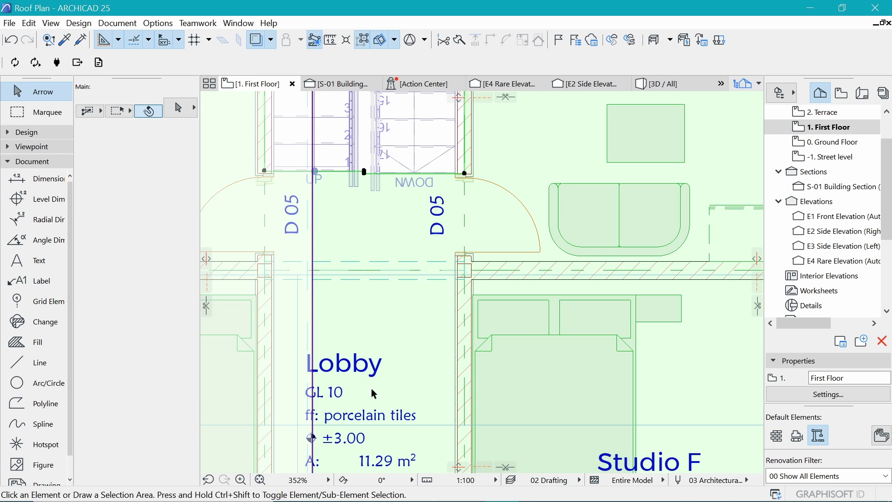
scroll(374, 394, "down", 5)
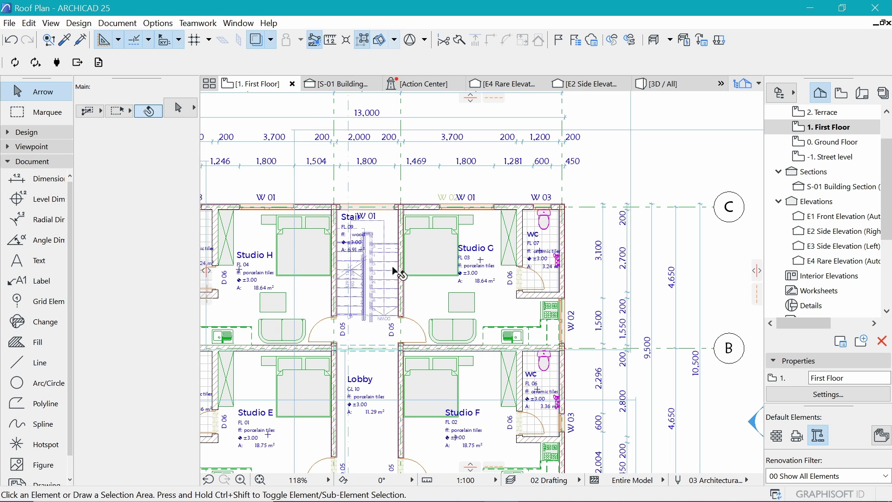
scroll(321, 291, "up", 3)
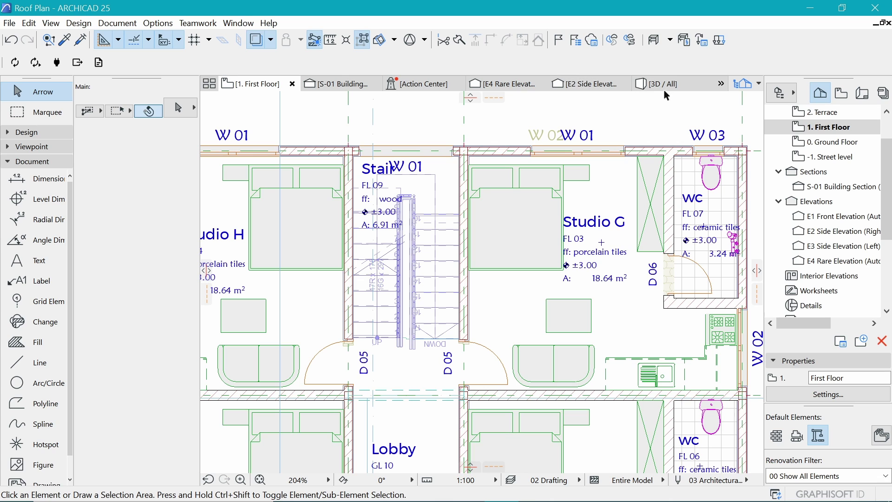
mouse_move(668, 92)
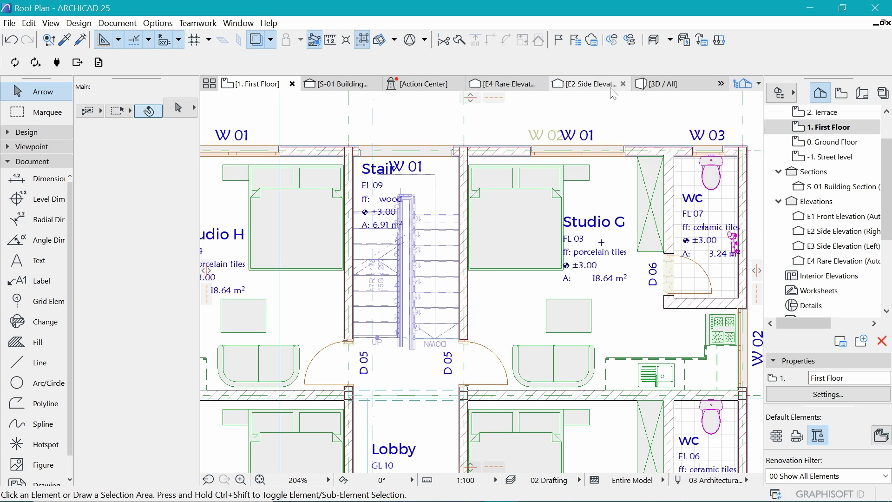
left_click(348, 84)
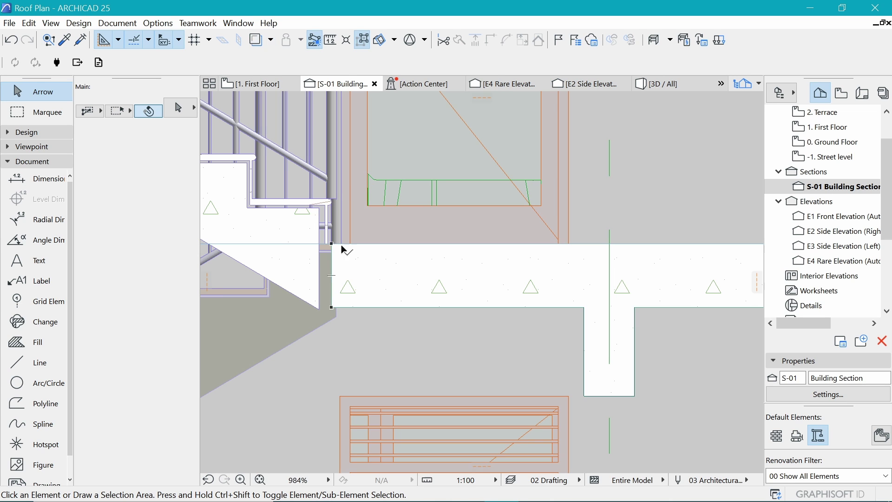
scroll(327, 249, "up", 2)
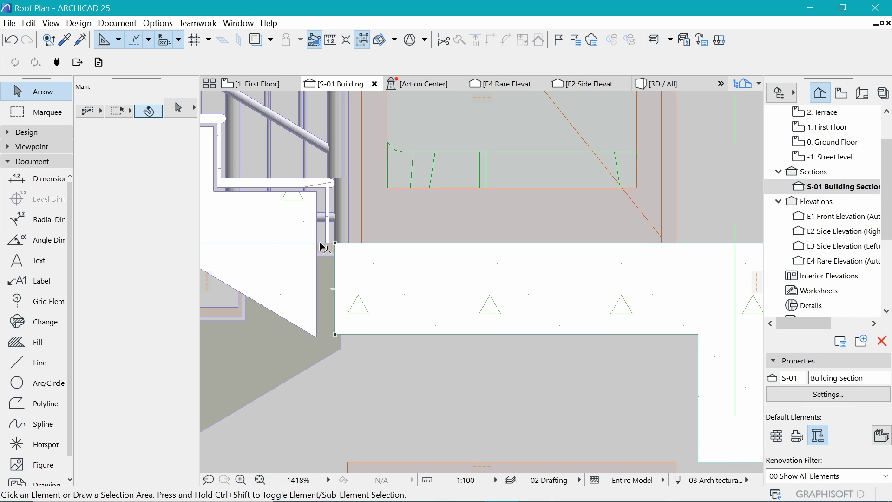
scroll(289, 246, "down", 12)
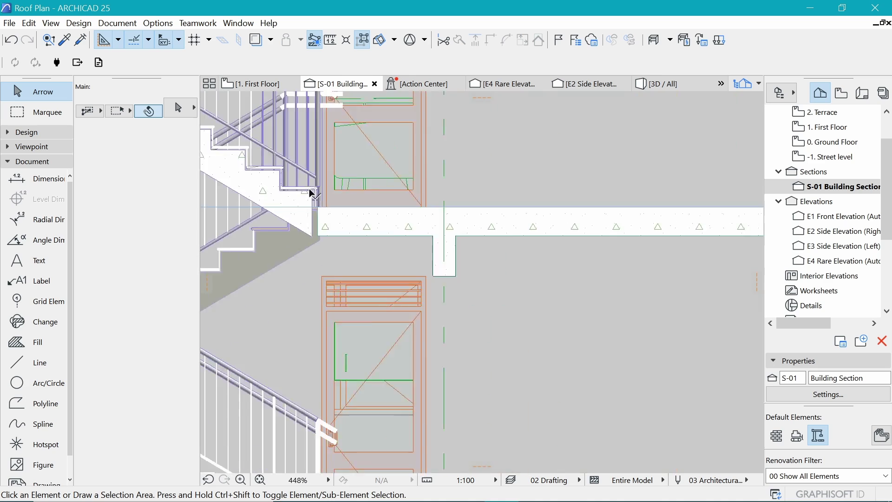
scroll(529, 366, "down", 4)
scroll(513, 311, "up", 4)
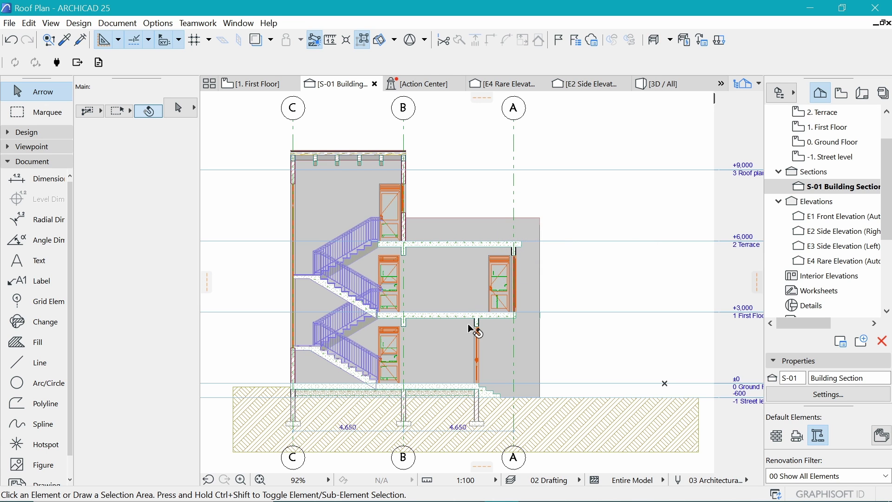
Step: Inspect the stair, slab and beam junctions on the first-floor and terrace levels, and the overall building section
scroll(414, 358, "up", 7)
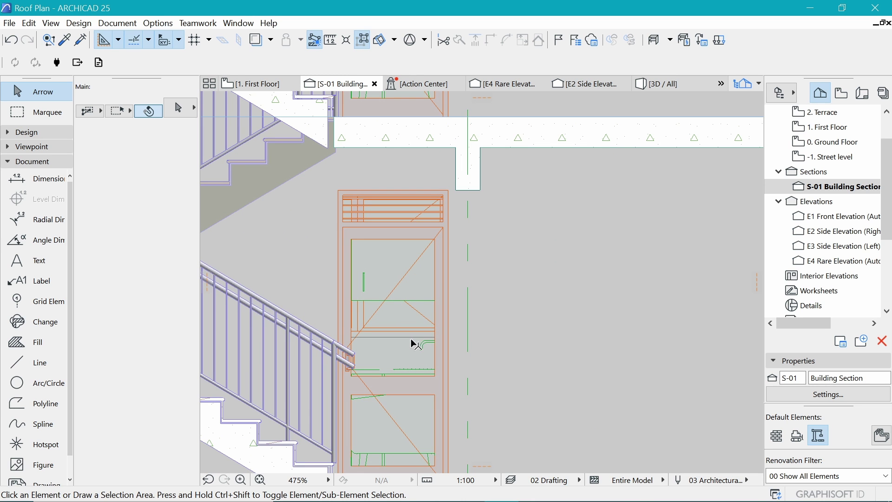
scroll(413, 343, "down", 6)
scroll(460, 321, "up", 4)
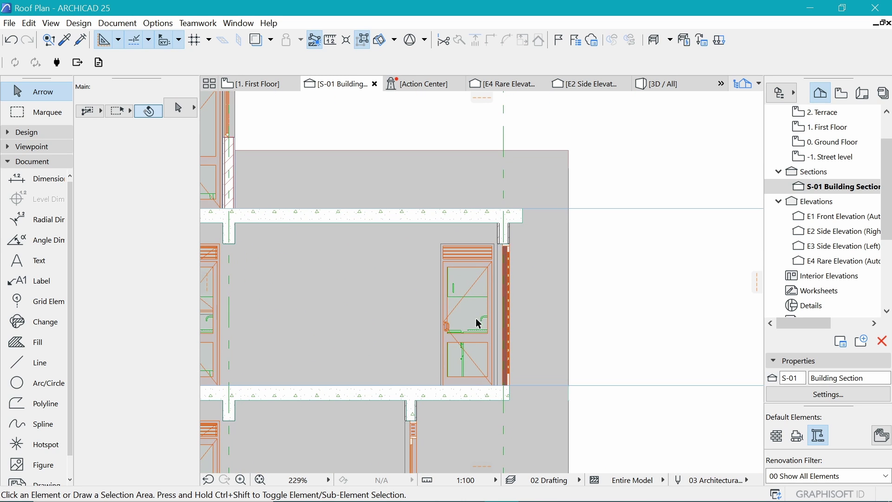
scroll(313, 313, "down", 4)
scroll(413, 264, "up", 2)
scroll(467, 135, "up", 4)
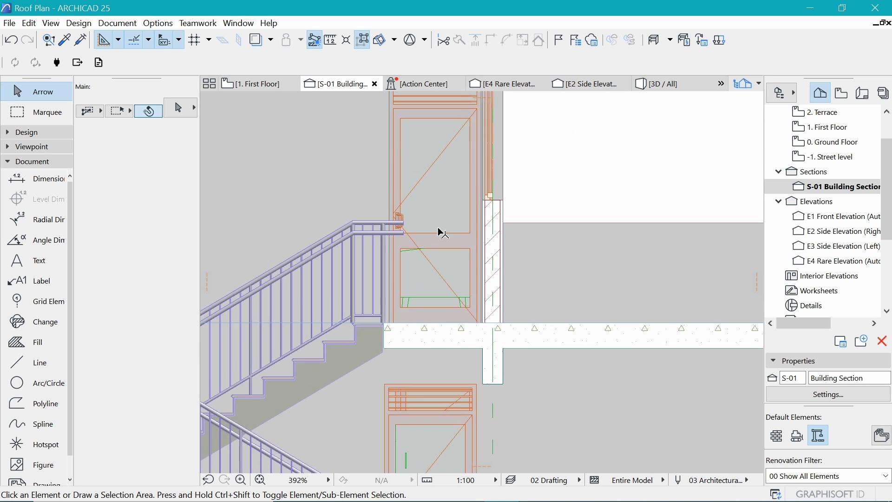
scroll(418, 251, "down", 10)
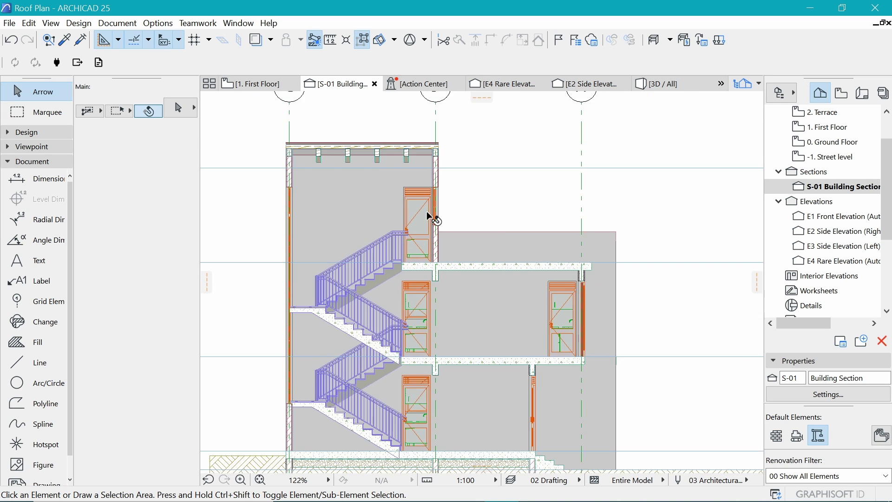
scroll(460, 223, "up", 2)
scroll(475, 231, "up", 2)
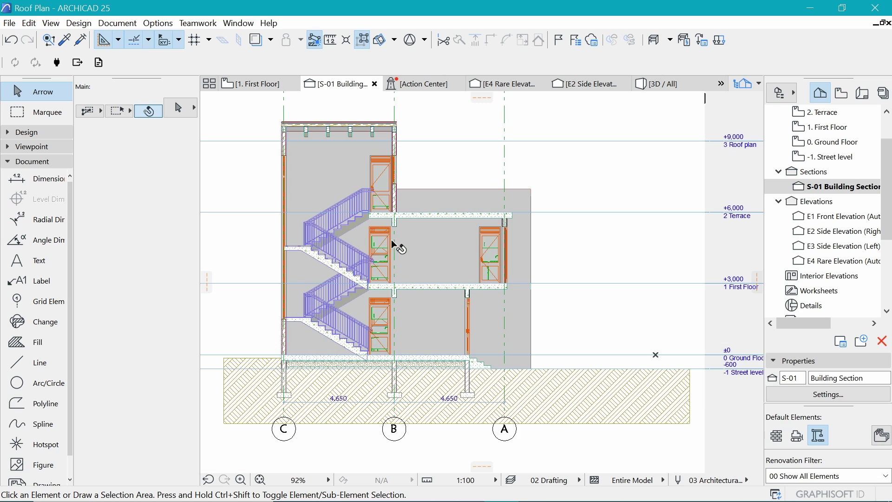
scroll(353, 246, "down", 2)
scroll(407, 312, "down", 2)
scroll(407, 273, "up", 2)
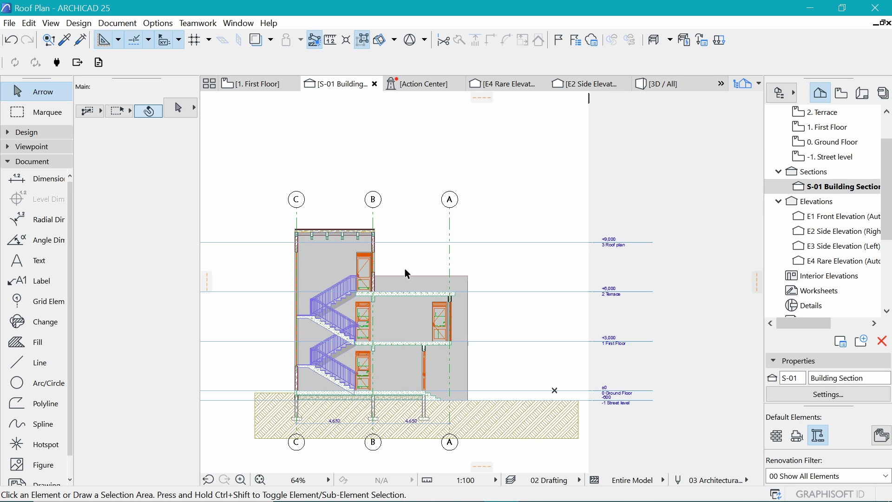
Step: In the S-01 section settings, enable Uniform Cut Pens for the cut elements under Model Appearance
right_click(342, 91)
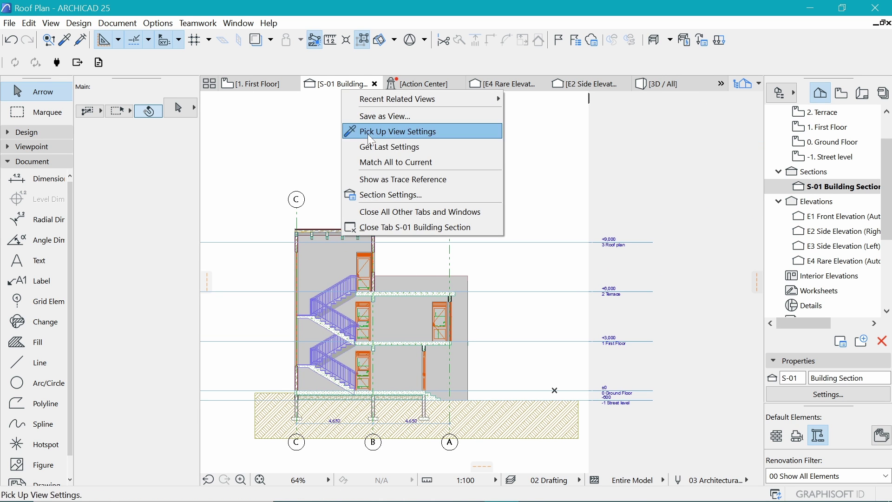
left_click(394, 194)
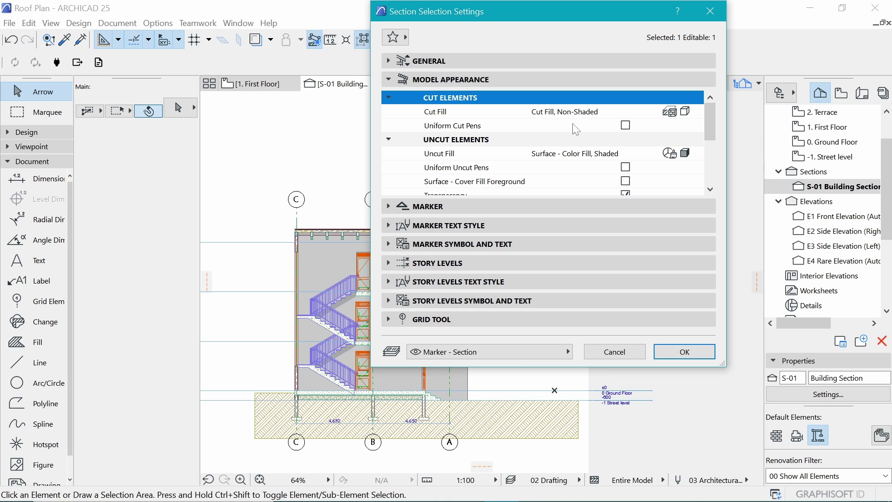
left_click(625, 125)
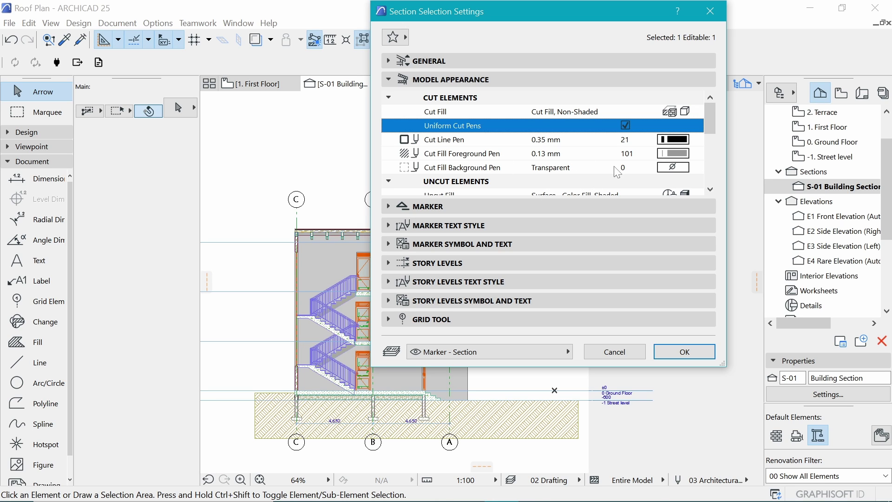
Step: Set the uncut elements' fill to Uniform Pen - Color Fill, Non-Shaded, keeping Window Background as the fill pen
scroll(621, 172, "down", 1)
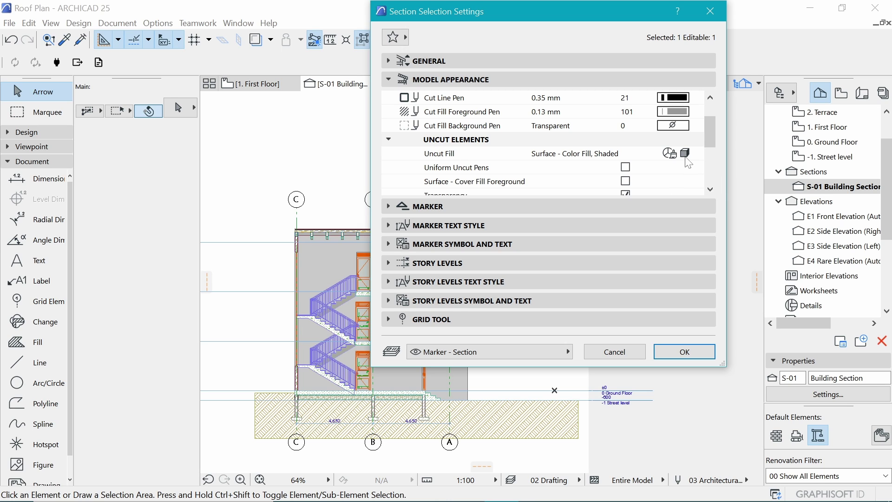
left_click(564, 155)
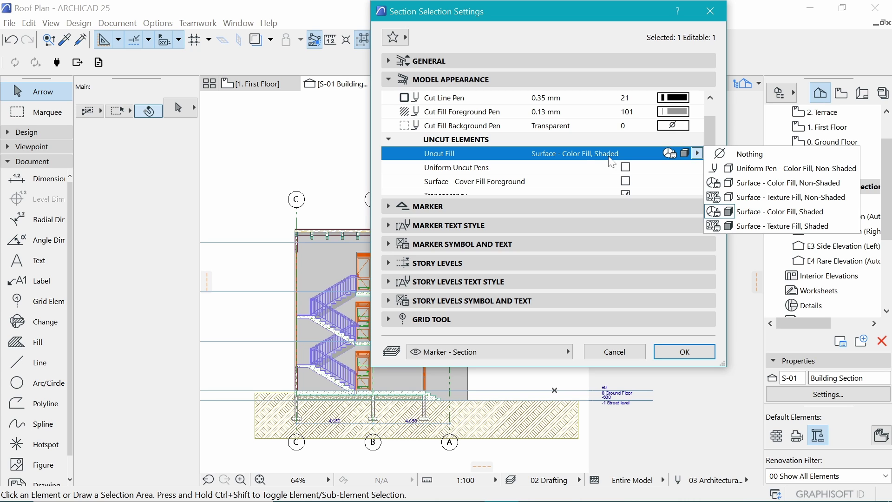
left_click(791, 169)
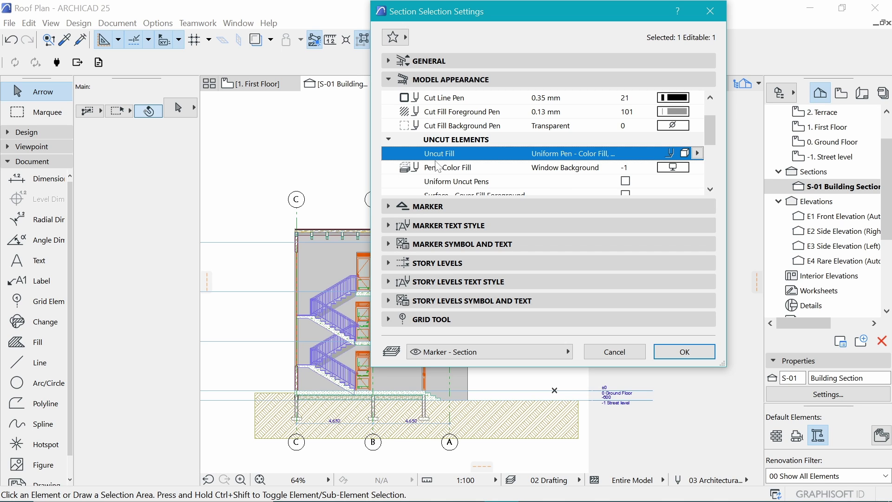
left_click(677, 168)
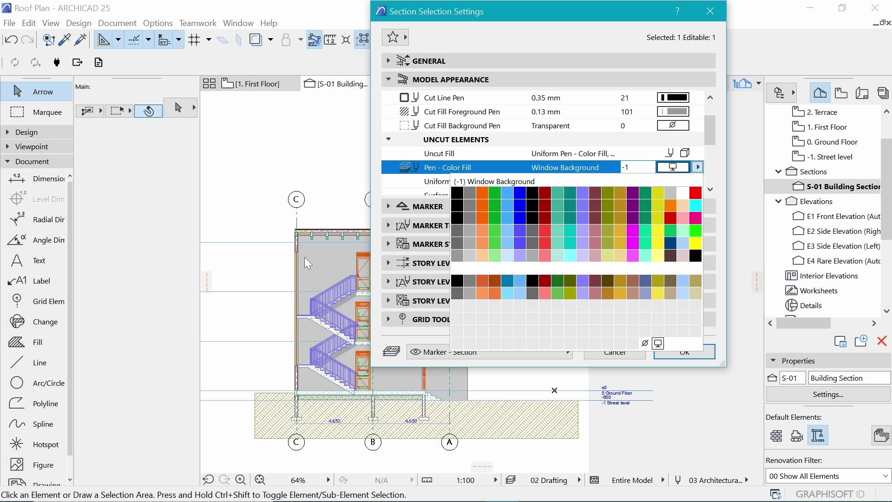
left_click(697, 167)
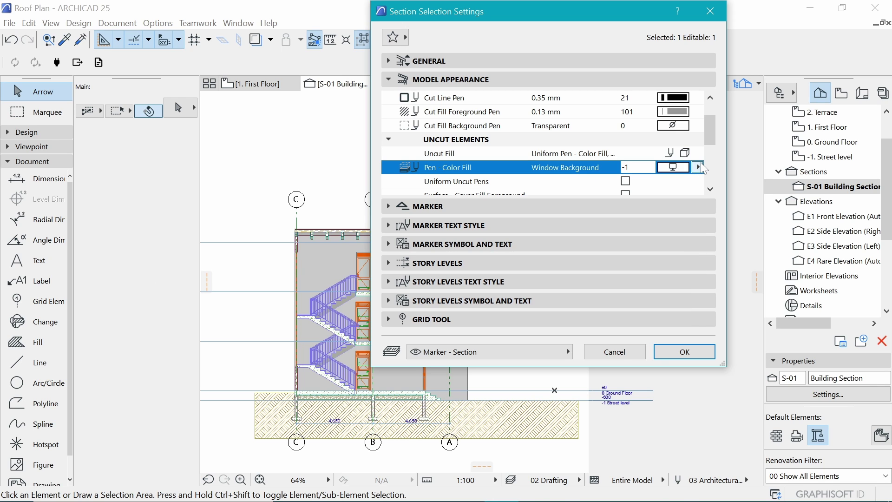
Step: Enable Uniform Uncut Pens for the uncut elements, leaving Surface - Cover Fill Foreground off
left_click(443, 185)
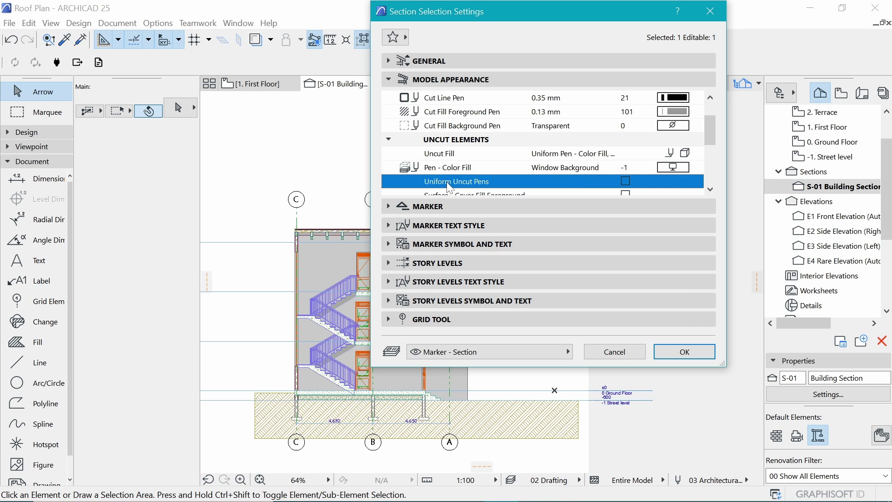
scroll(443, 185, "down", 1)
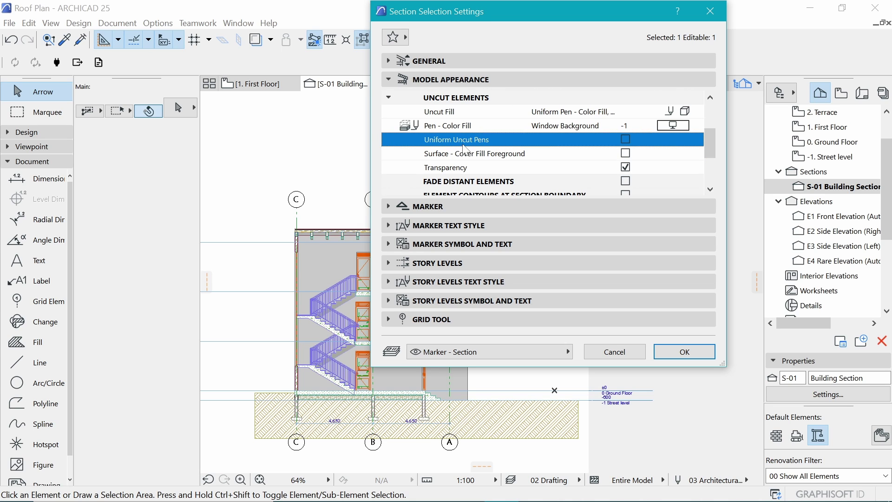
left_click(625, 139)
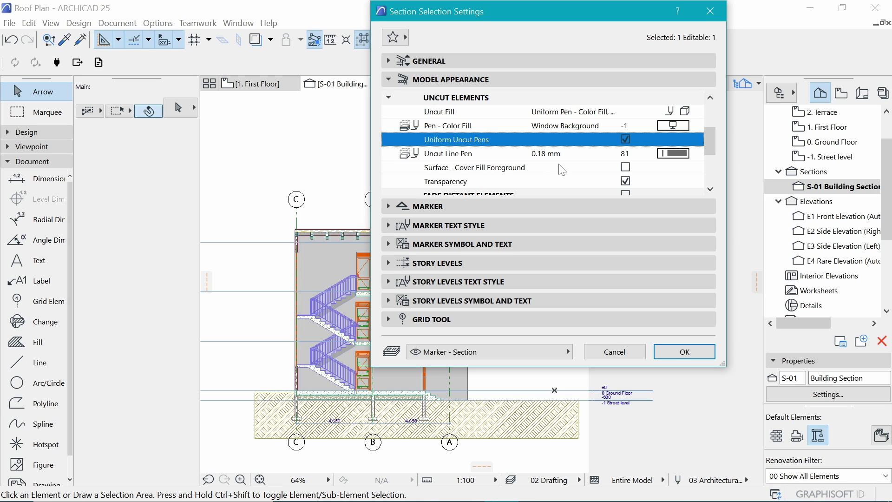
left_click(434, 171)
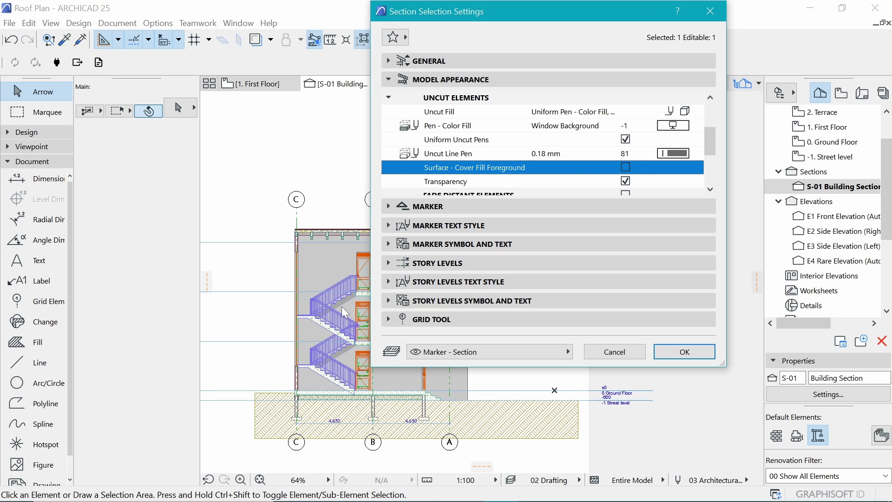
left_click_drag(623, 12, 755, 46)
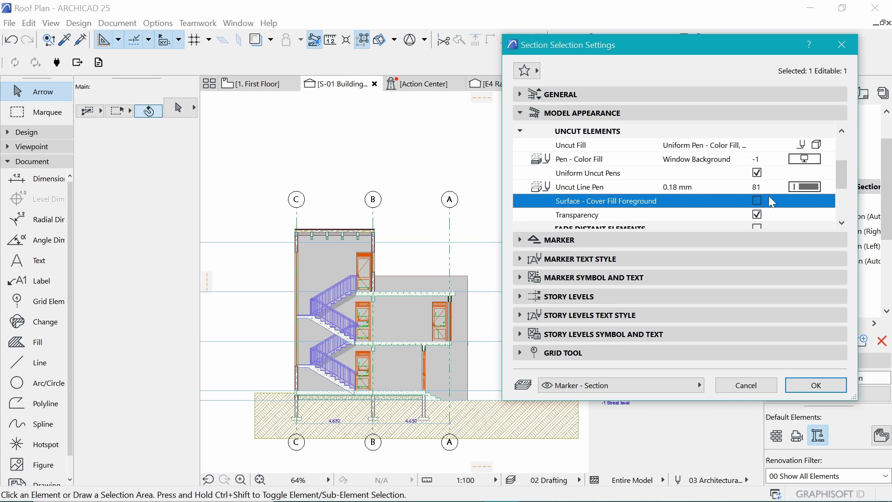
left_click_drag(708, 53, 579, 68)
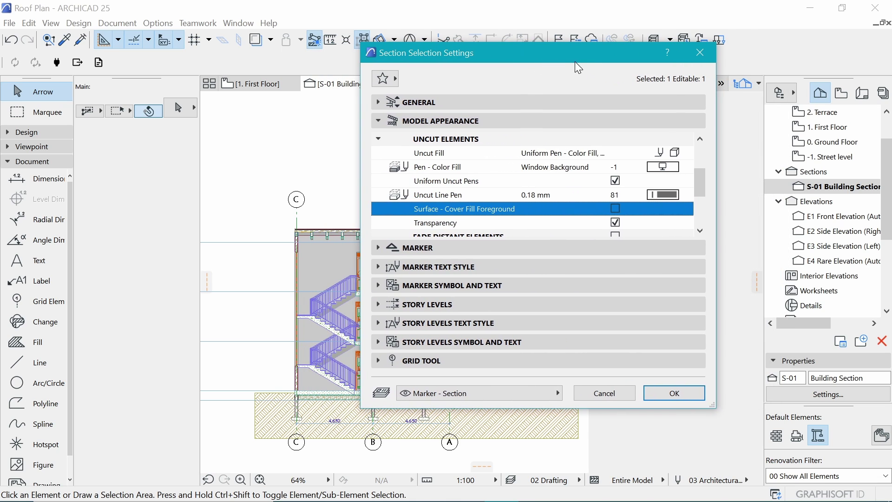
Step: Turn off Transparency for the uncut elements, apply the section settings and check the redrawn building section
left_click(440, 224)
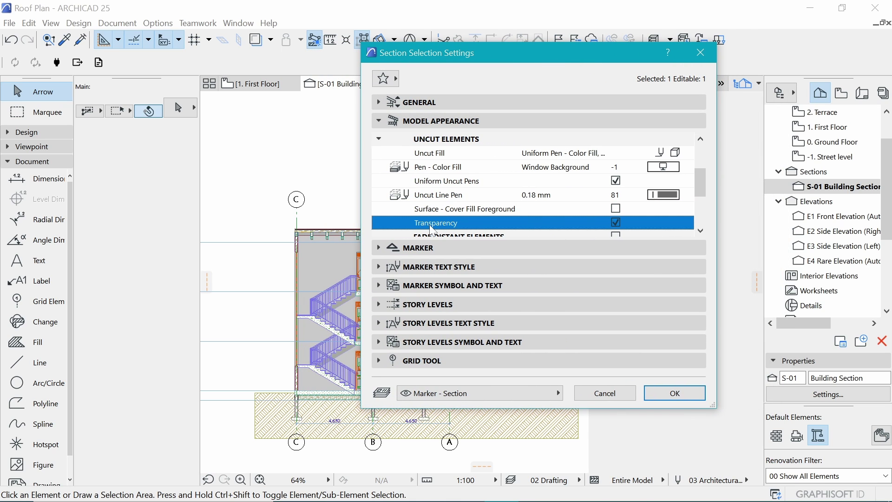
left_click(615, 222)
left_click_drag(497, 60, 645, 71)
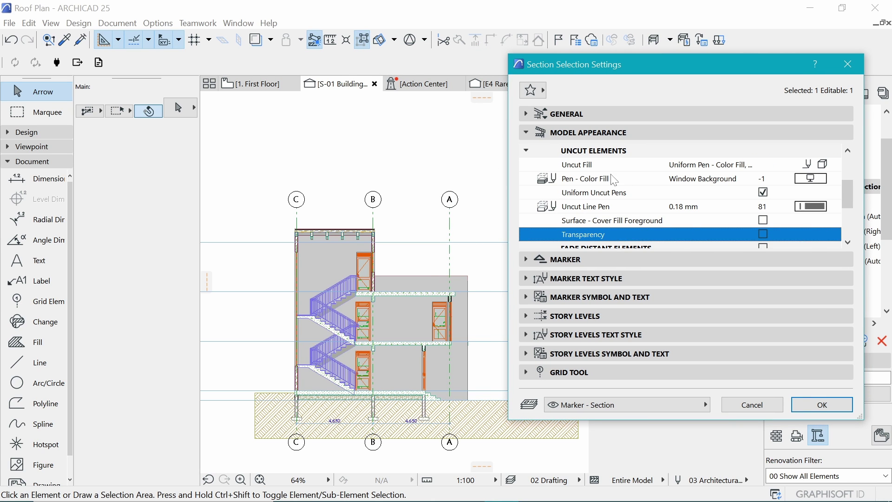
left_click_drag(657, 64, 544, 53)
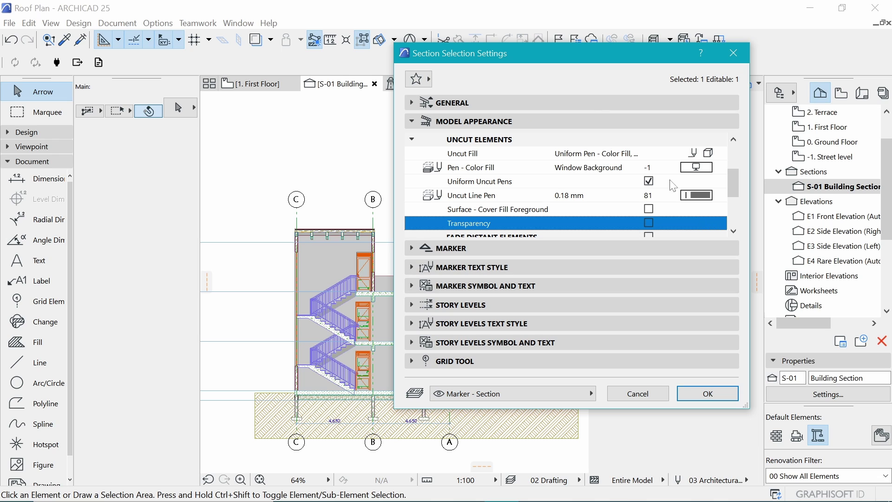
left_click(710, 393)
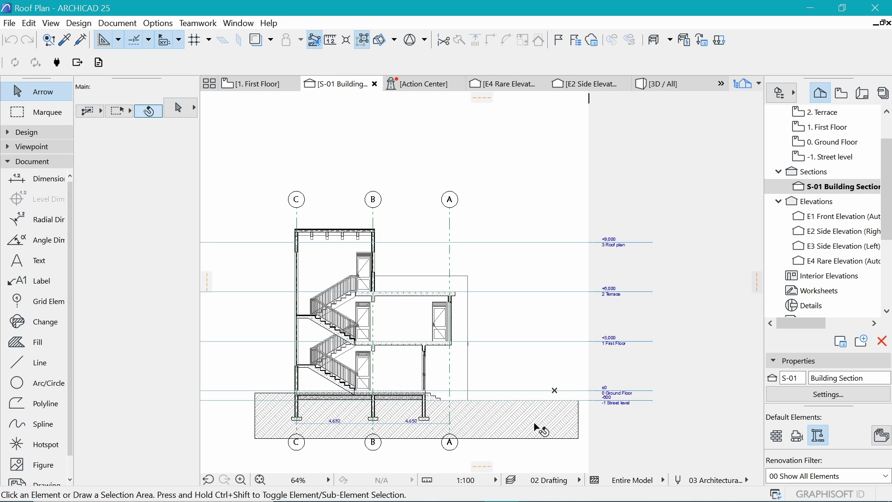
scroll(368, 435, "up", 2)
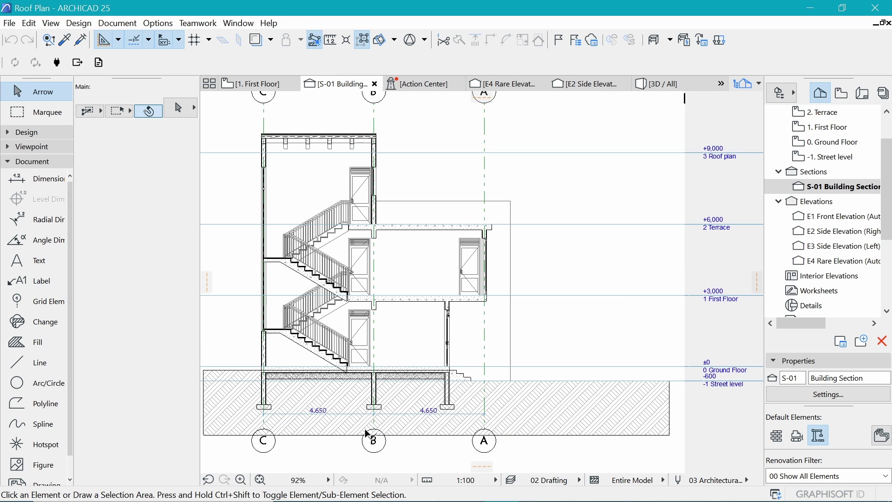
scroll(573, 288, "down", 1)
scroll(441, 286, "up", 1)
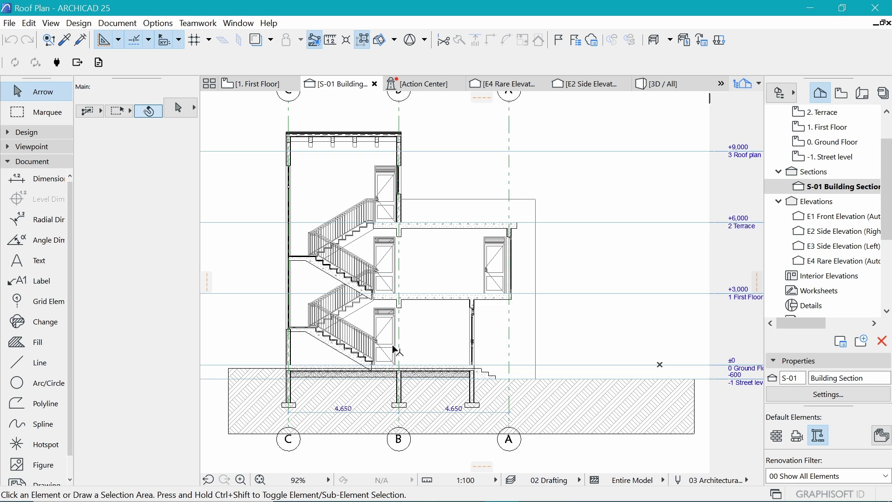
scroll(364, 397, "up", 1)
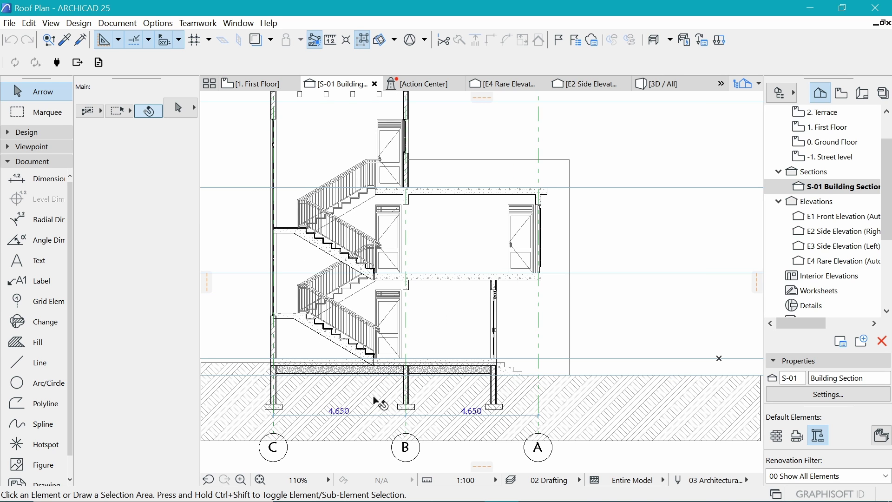
Step: Reuse the bottom grid dimension's settings to start a vertical dimension chain at grid B, with nodes from street level up to the first-floor beam and slab
scroll(402, 294, "down", 3)
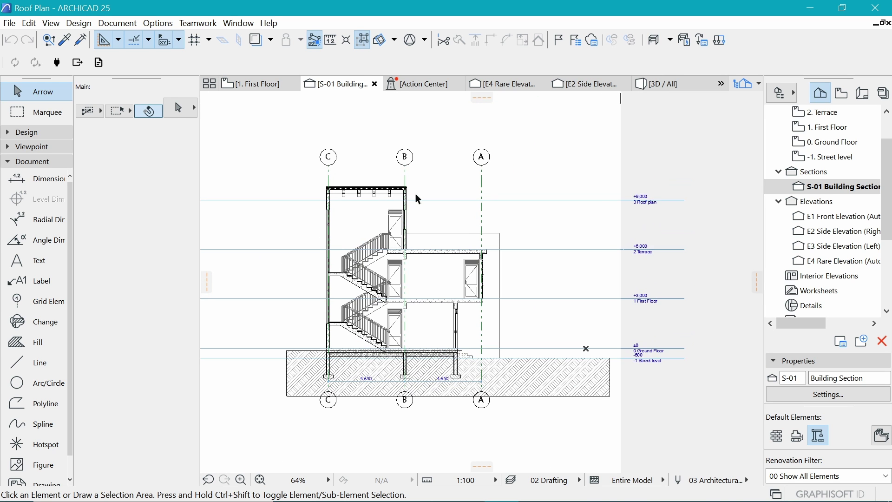
scroll(357, 185, "up", 3)
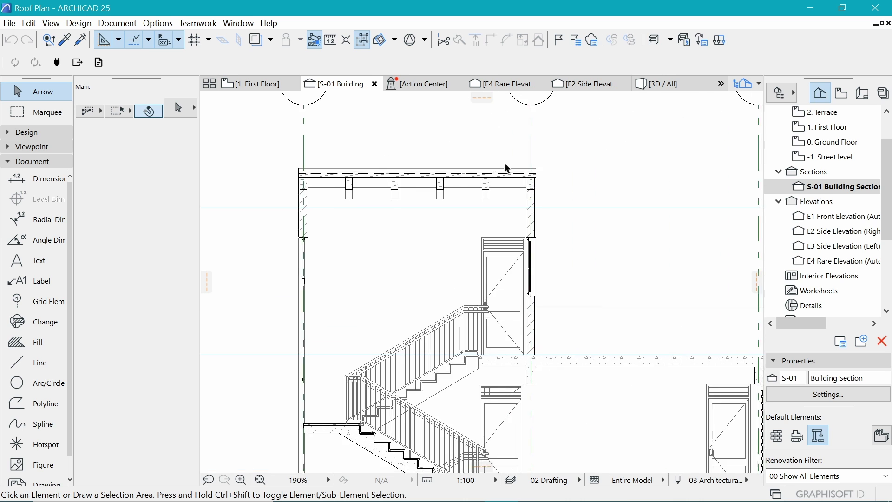
scroll(515, 301, "down", 3)
scroll(523, 341, "up", 3)
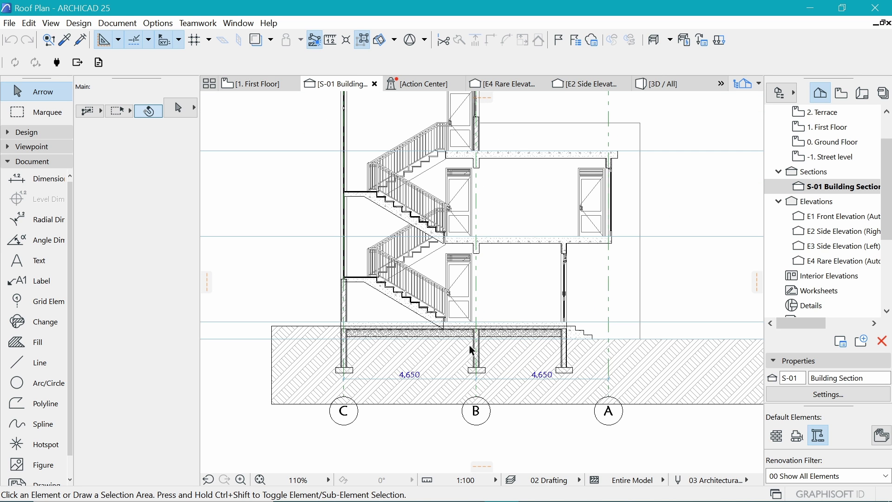
left_click(493, 379)
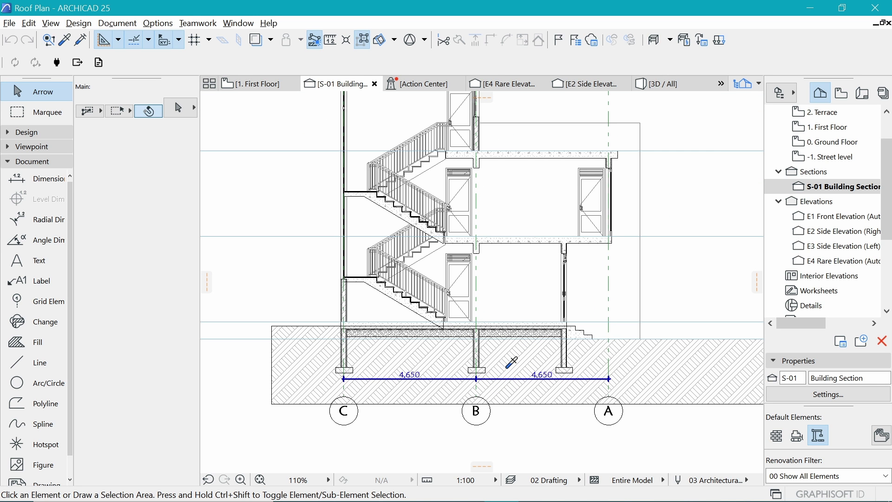
left_click(506, 368, "alt")
scroll(550, 236, "up", 4)
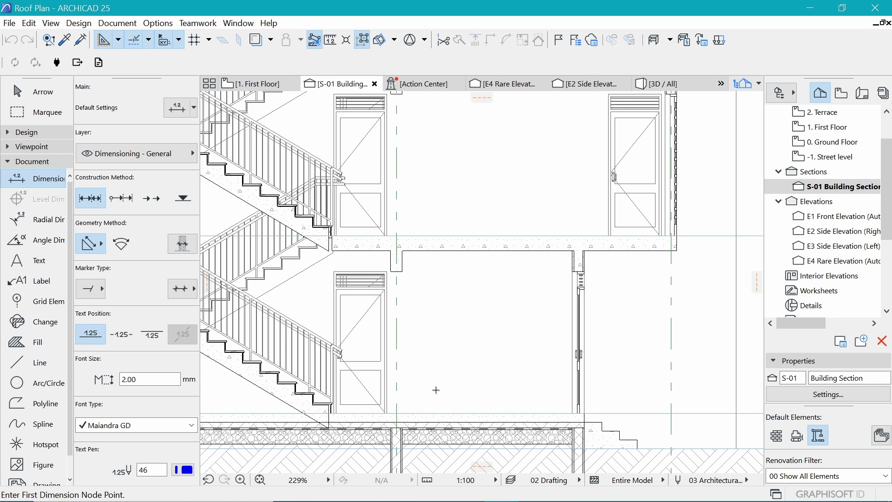
left_click(400, 411)
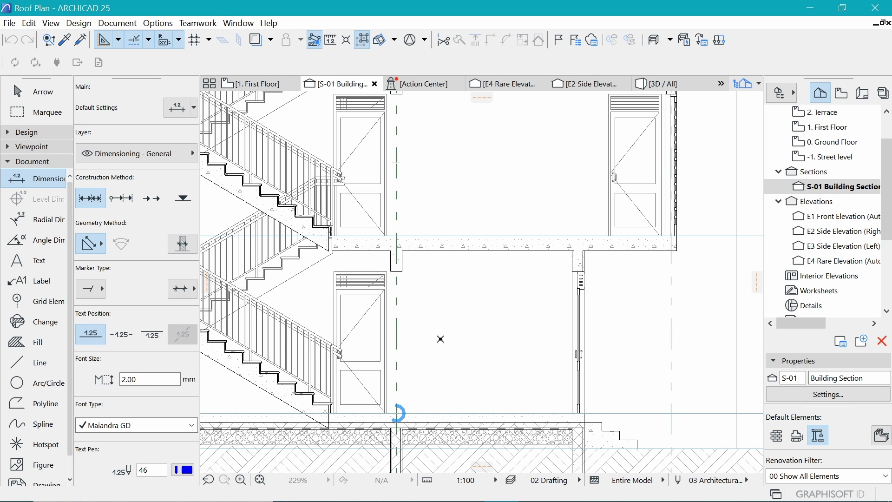
scroll(404, 269, "up", 2)
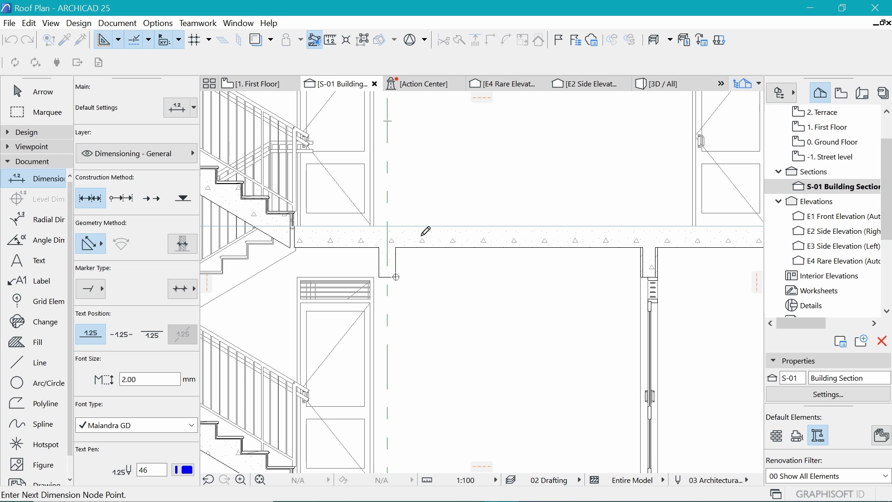
left_click(399, 245)
scroll(417, 286, "down", 3)
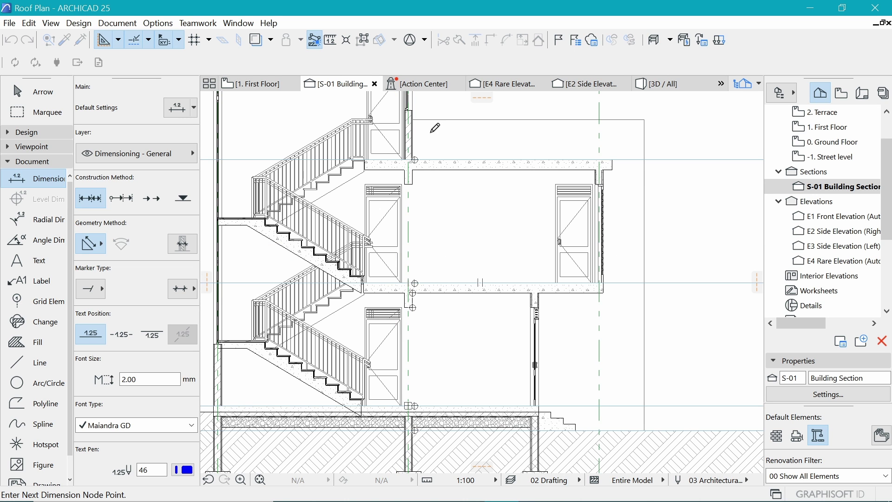
Step: Add dimension nodes at the terrace slab and roof levels, and place the vertical dimension chain just inside the rooms beside grid B
scroll(434, 127, "up", 3)
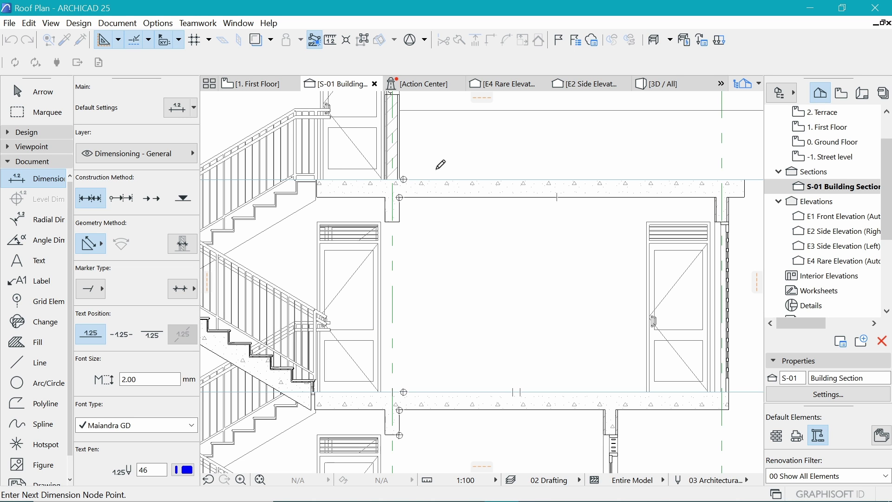
scroll(434, 312, "down", 3)
scroll(436, 166, "up", 4)
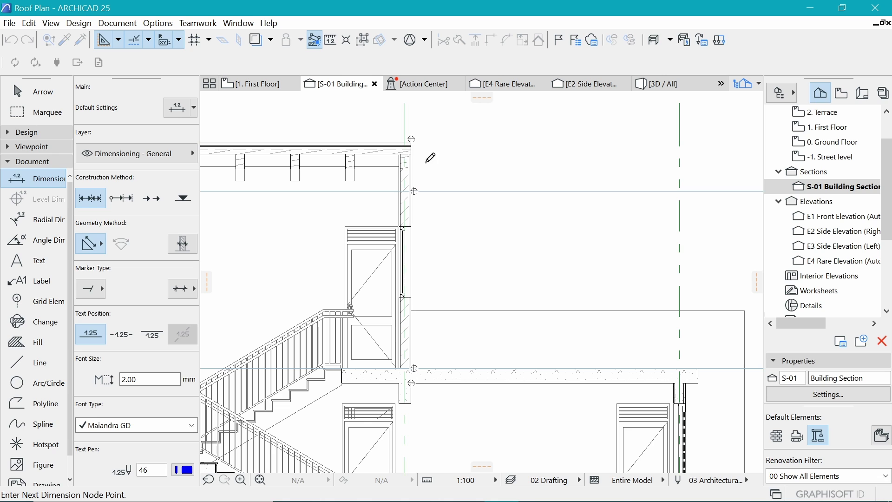
left_click(411, 138)
scroll(407, 147, "down", 2)
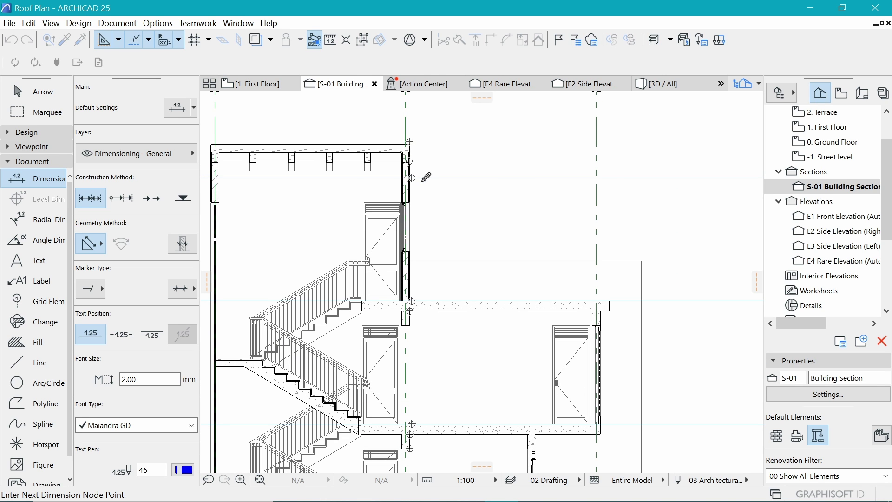
scroll(413, 164, "down", 3)
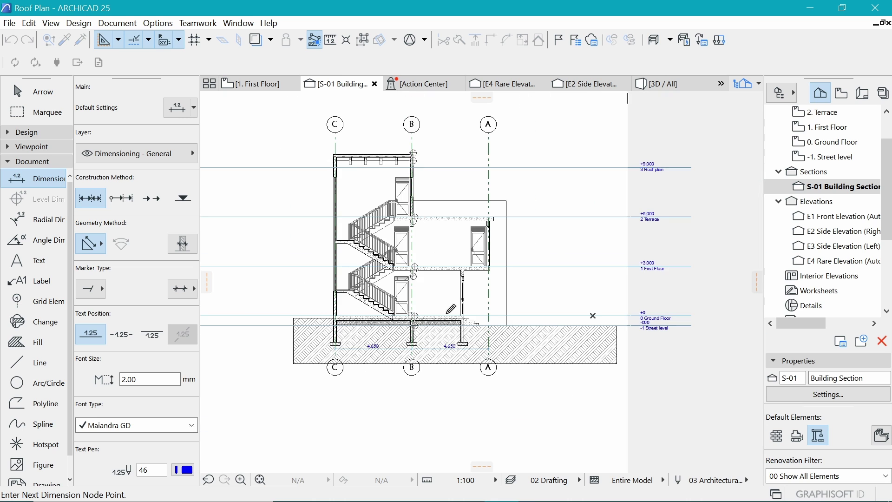
scroll(428, 248, "up", 2)
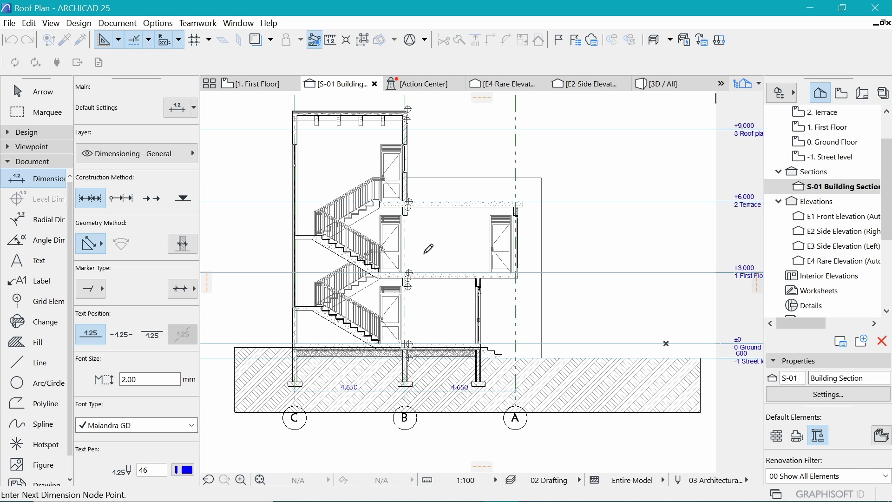
double_click(436, 151)
left_click(428, 148)
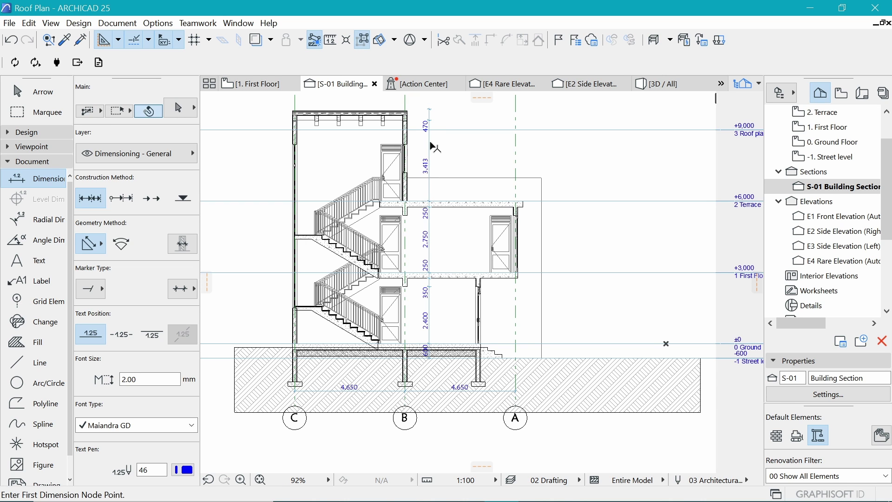
Step: Add a dimension point at the underside of the beam below the terrace slab to the vertical chain beside grid B
left_click(430, 142, "shift")
left_click_drag(430, 143, 419, 142)
scroll(413, 211, "up", 5)
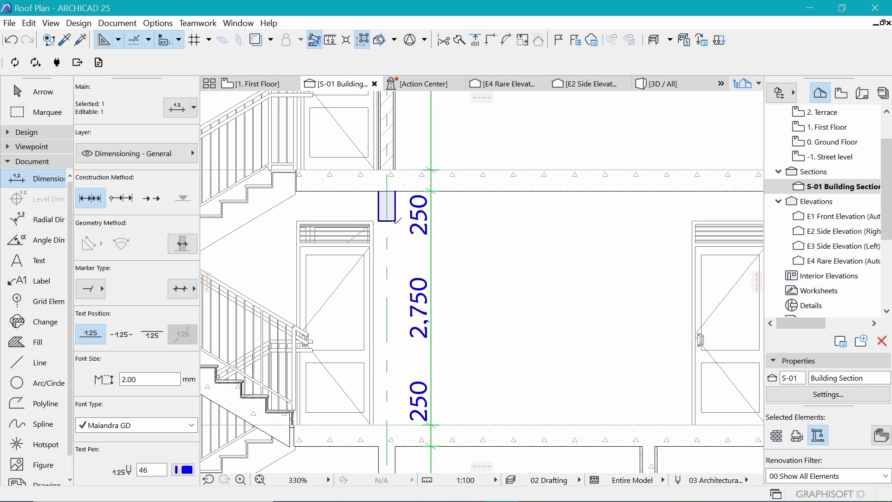
left_click(425, 218)
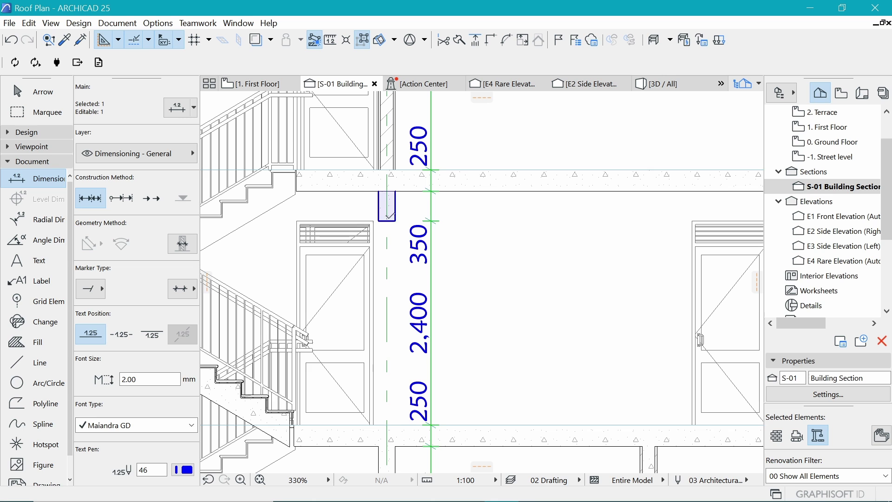
scroll(475, 218, "down", 3)
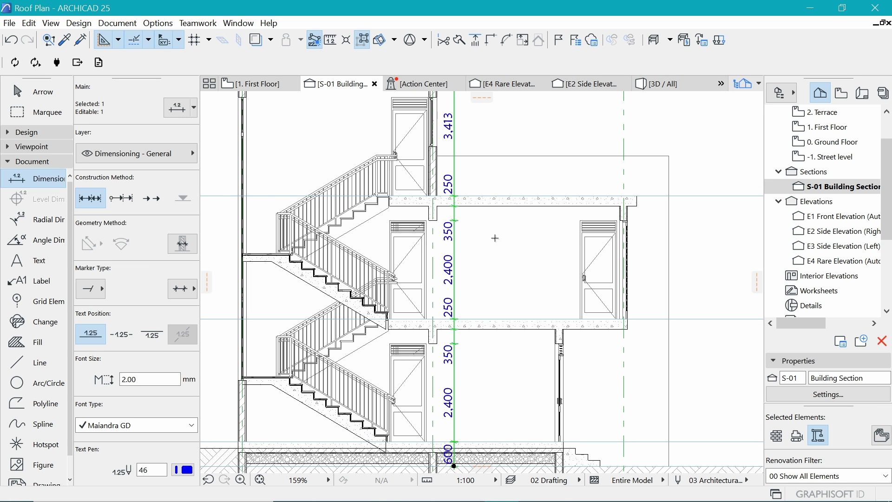
scroll(475, 218, "down", 2)
key("Escape")
key("Escape")
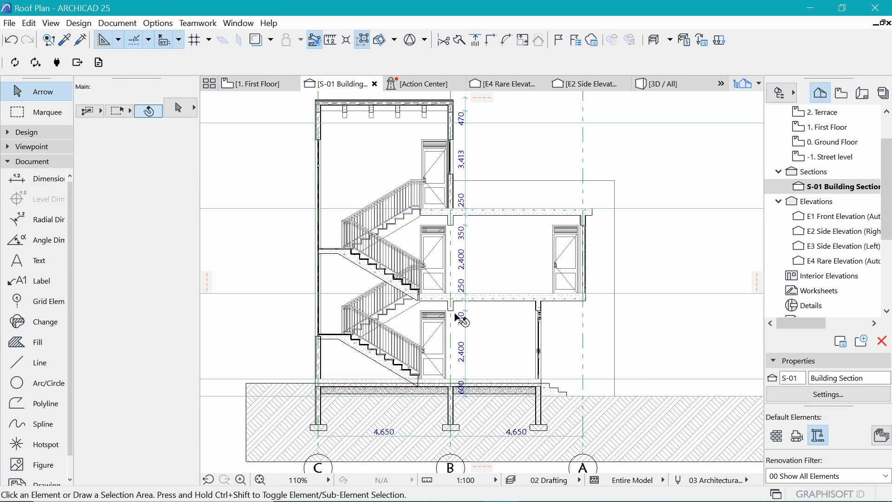
Step: Start a second dimension chain with the same settings along the grid C wall, with nodes at ground-floor level and the sill of the tall opening
scroll(455, 314, "up", 2)
left_click(469, 345, "alt")
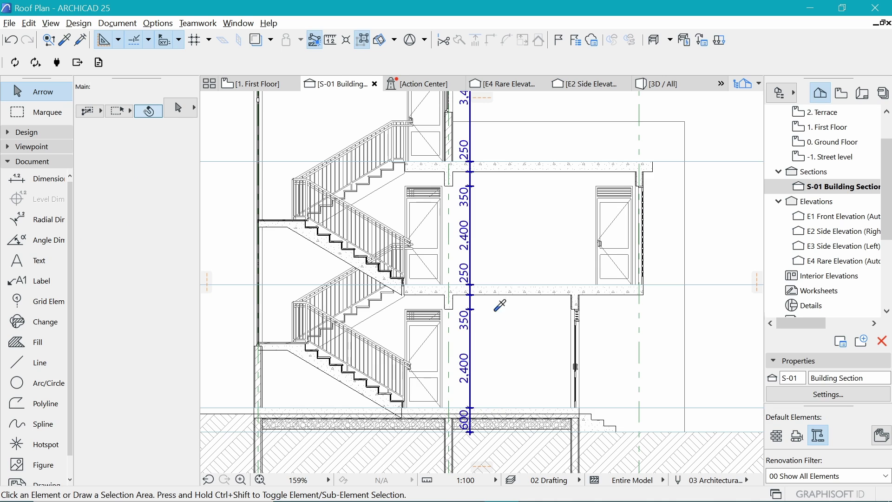
key("alt")
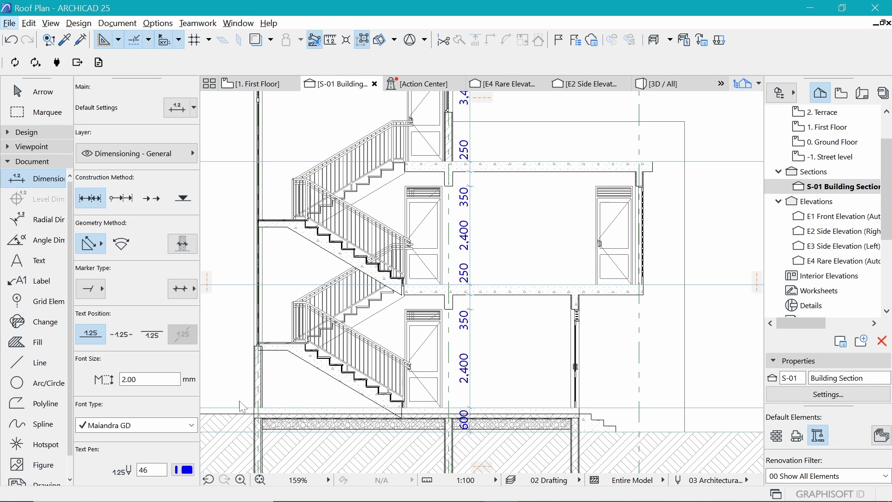
left_click(263, 409)
left_click(275, 407)
scroll(312, 408, "down", 5)
scroll(266, 355, "up", 4)
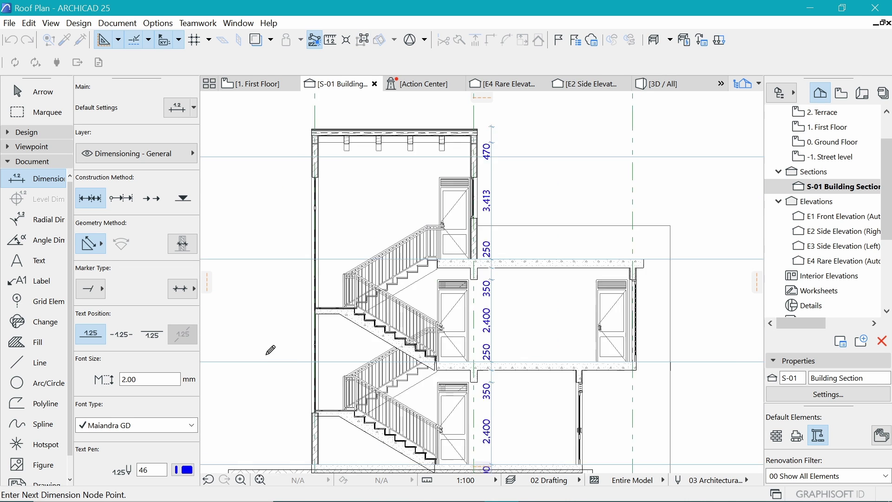
scroll(268, 352, "up", 2)
left_click(332, 437)
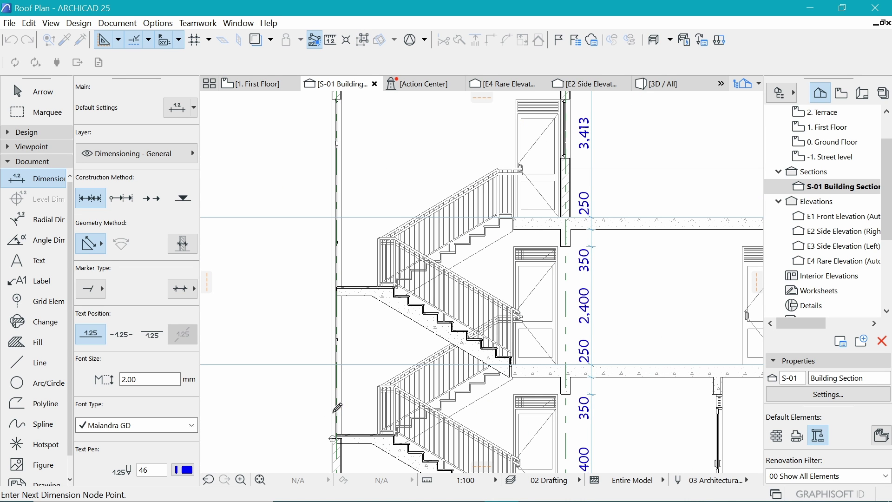
Step: Add nodes at the head of the tall opening and the roof top, and place the dimension chain outside the grid C wall
scroll(344, 340, "down", 3)
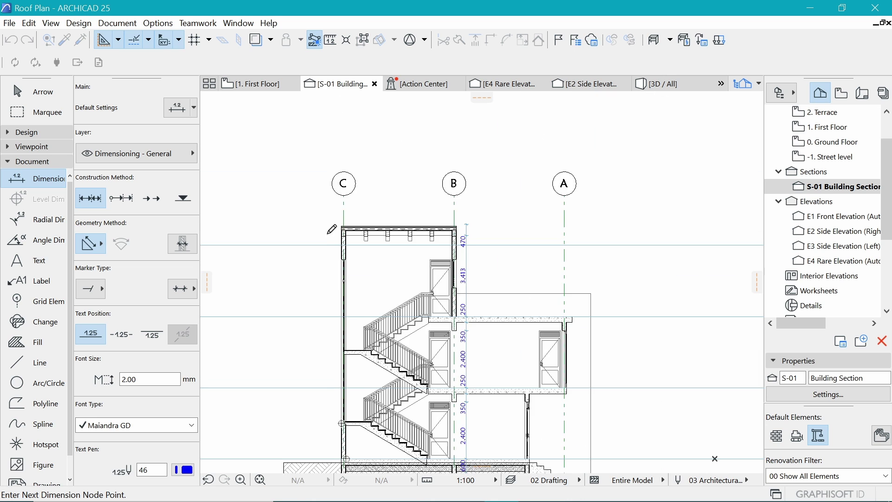
scroll(354, 260, "up", 5)
left_click(356, 292)
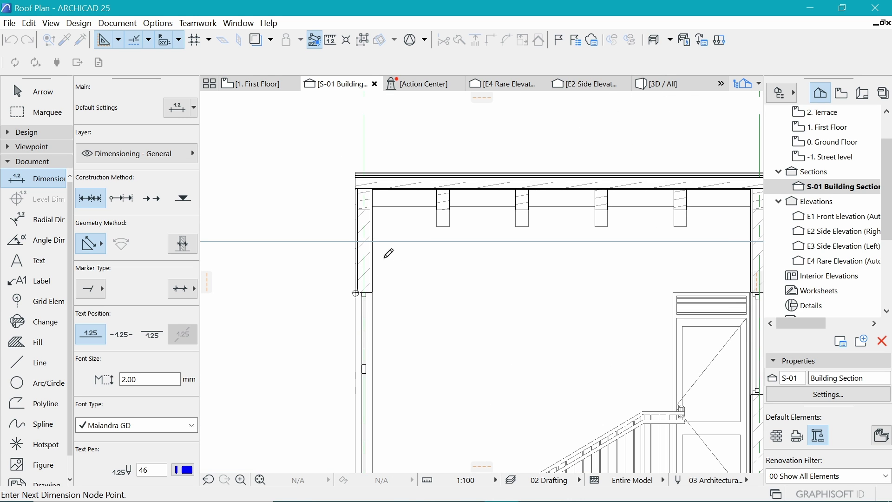
left_click(357, 169)
scroll(414, 148, "down", 3)
double_click(374, 247)
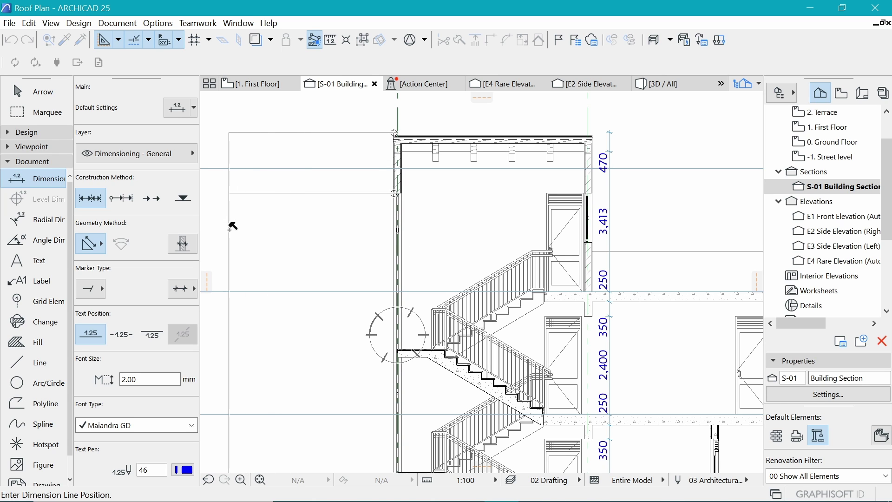
left_click(235, 225)
left_click(234, 223, "shift")
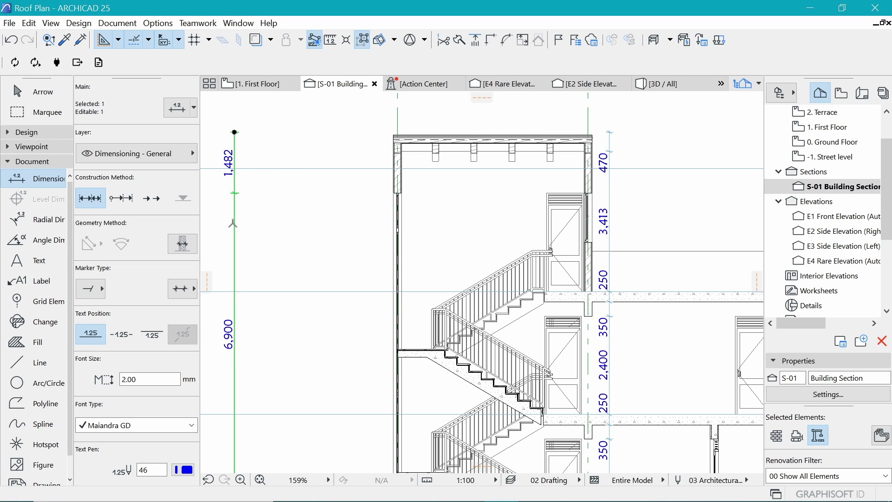
Step: Move the outer vertical dimension chain horizontally so that it sits close to the grid C wall
key("ctrl+d")
left_click(234, 223)
left_click(360, 241)
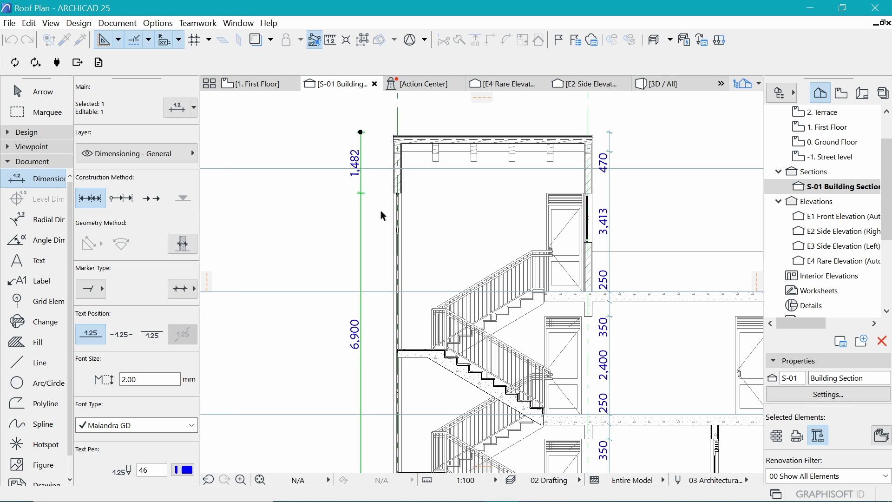
key("Escape")
scroll(330, 158, "down", 4)
scroll(410, 195, "up", 1)
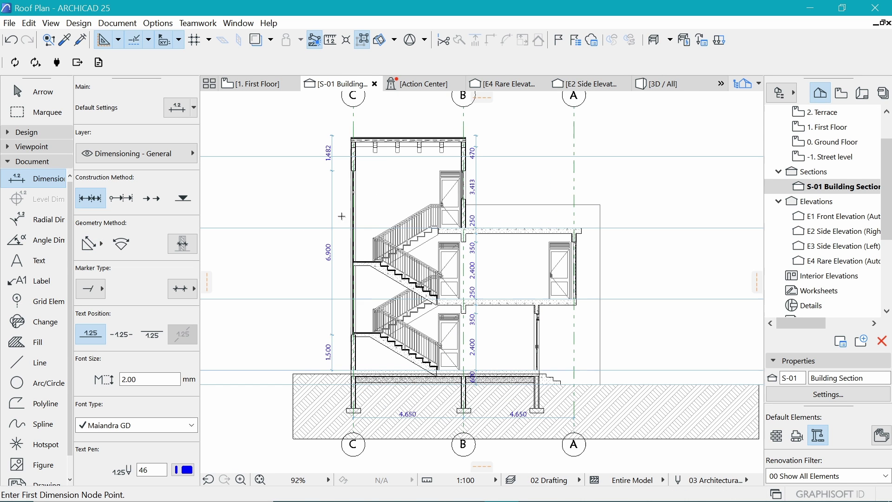
left_click(332, 284)
left_click(332, 282)
left_click(339, 284)
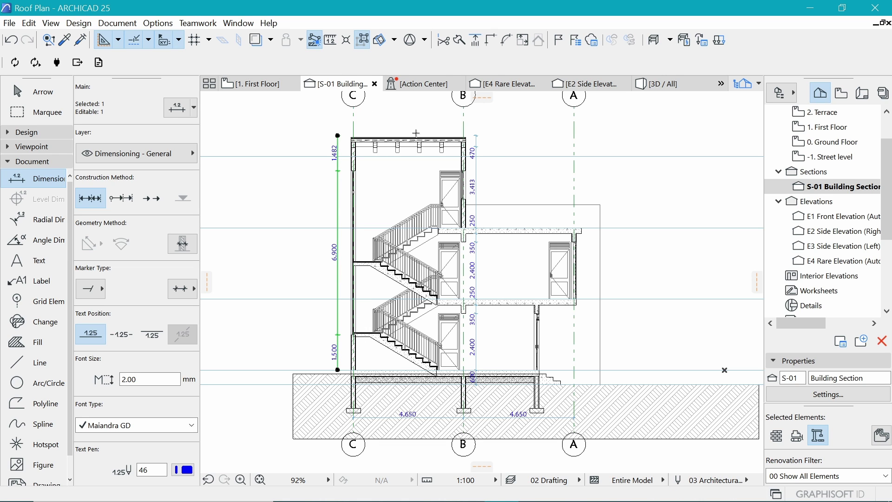
key("Escape")
Step: Set up a cut fill with the Background fill type, window-background pen and the outline turned off
scroll(506, 274, "down", 3)
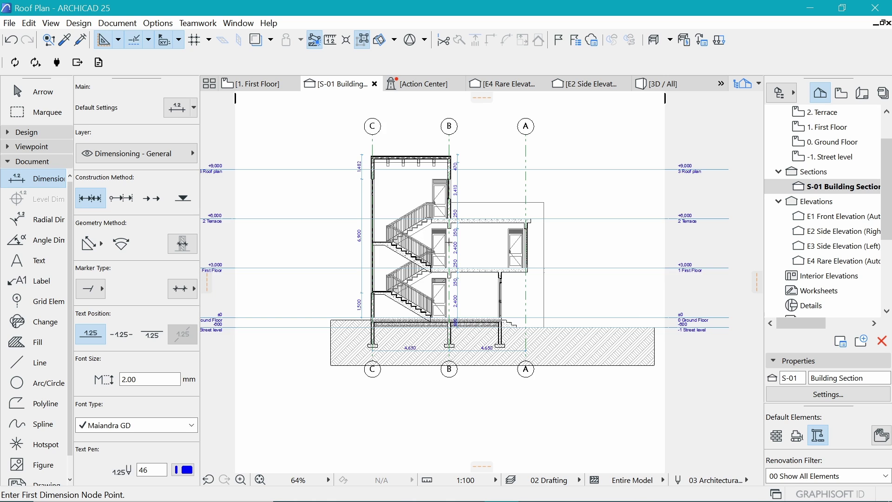
scroll(471, 314, "up", 3)
scroll(374, 287, "down", 1)
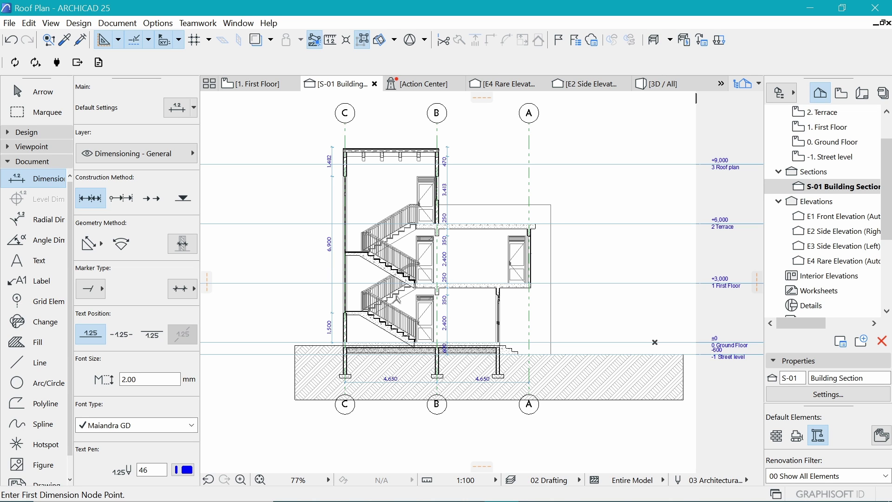
scroll(509, 398, "up", 1)
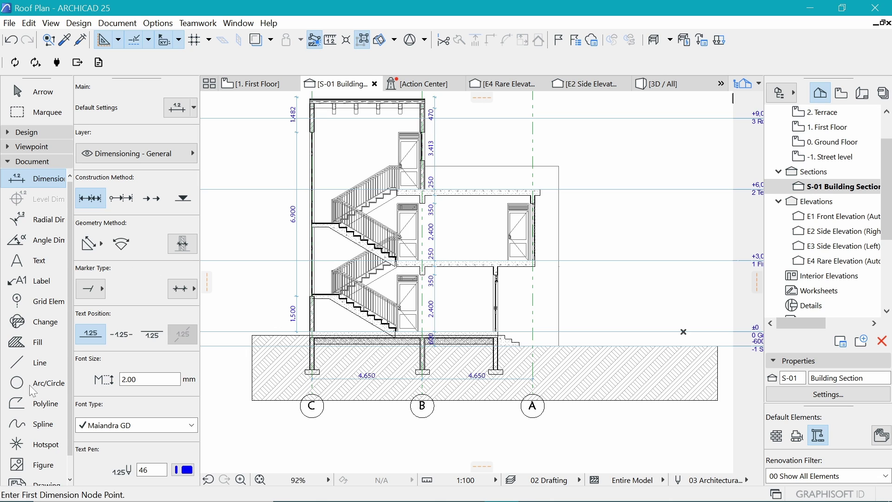
left_click(21, 344)
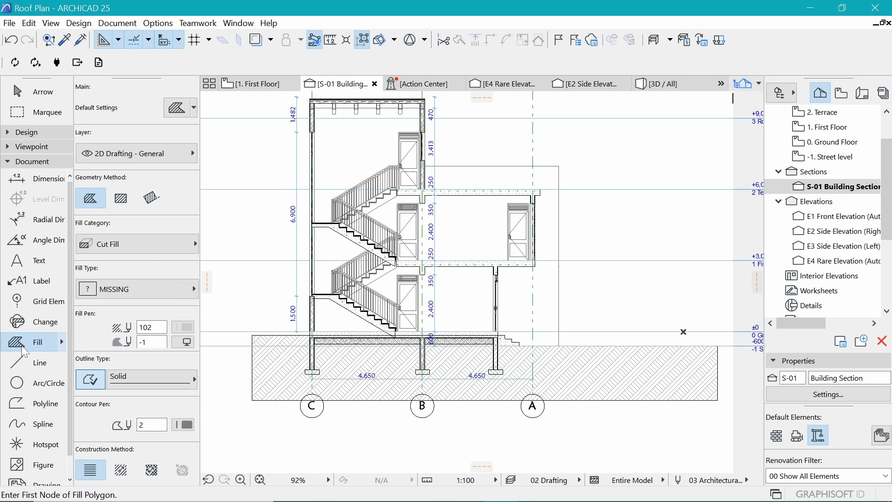
left_click(135, 292)
left_click(237, 232)
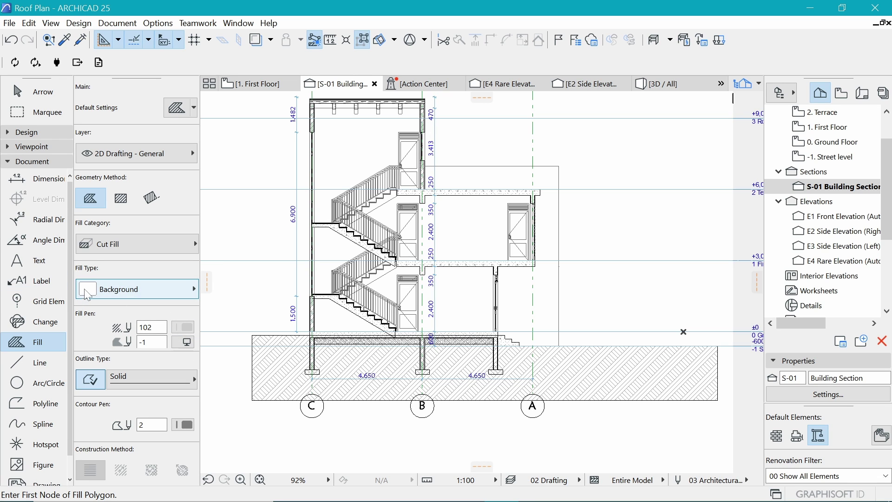
left_click(186, 342)
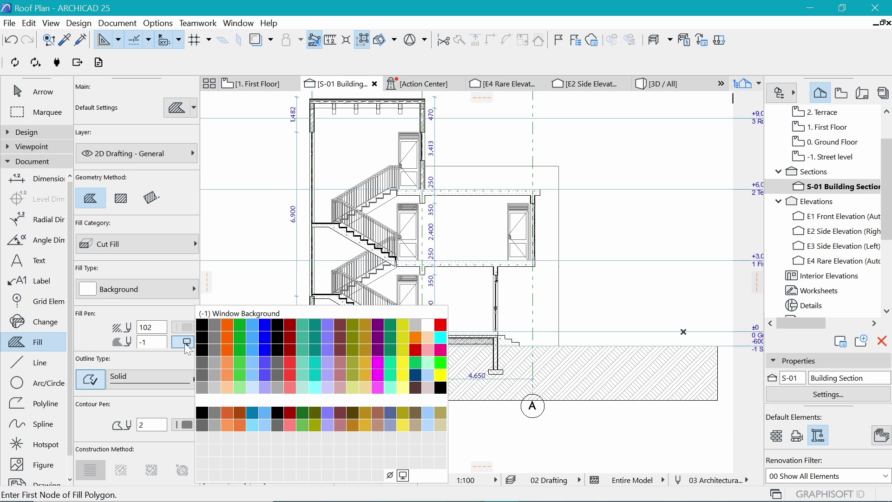
left_click(185, 344)
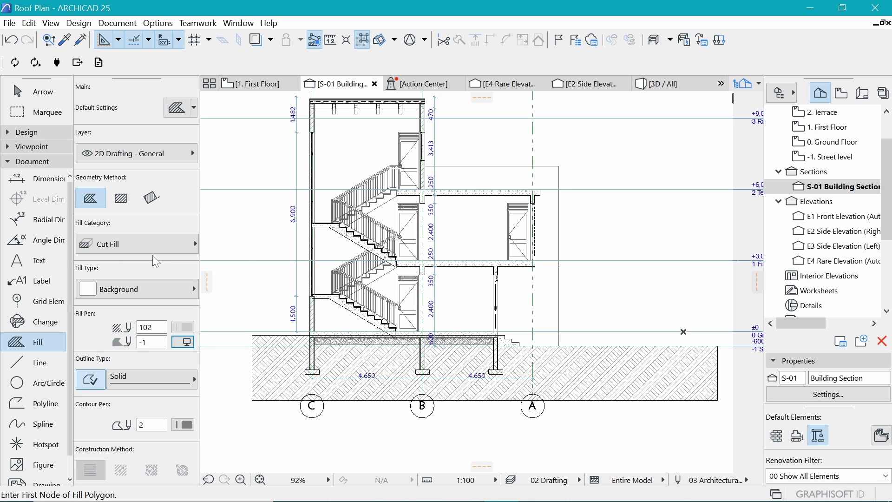
left_click(100, 385)
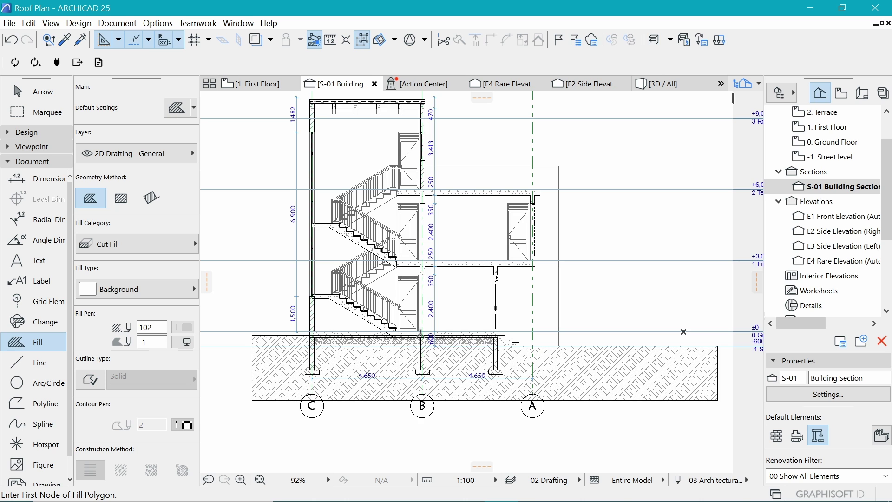
Step: Start a fill polygon outside the ground hatch beyond grid C and trace an irregular edge beneath the footings to just past the last footing
scroll(530, 185, "down", 2)
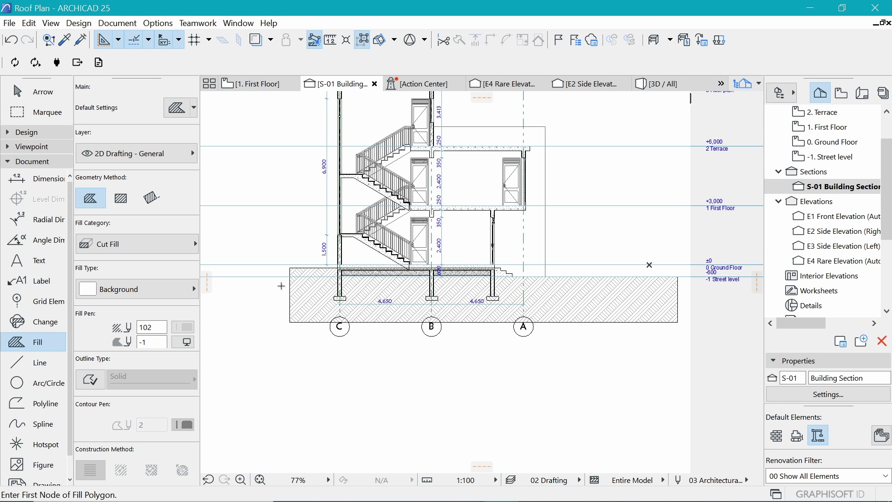
left_click(247, 289)
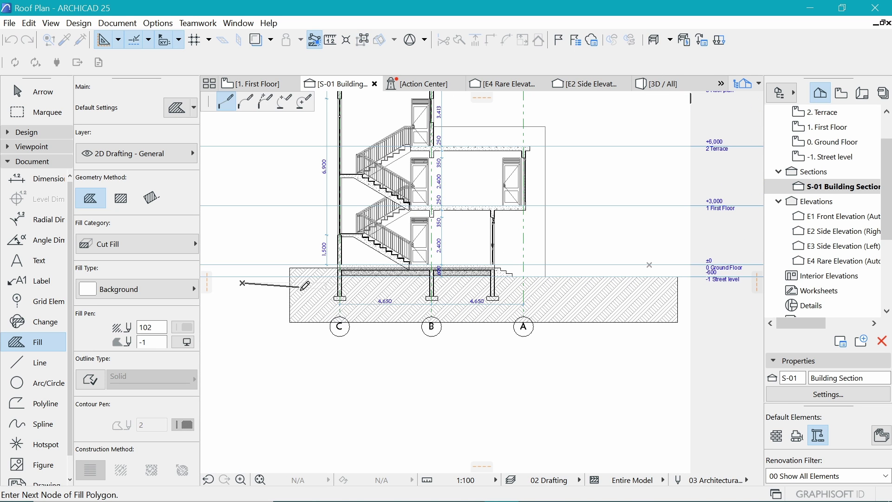
scroll(318, 291, "up", 3)
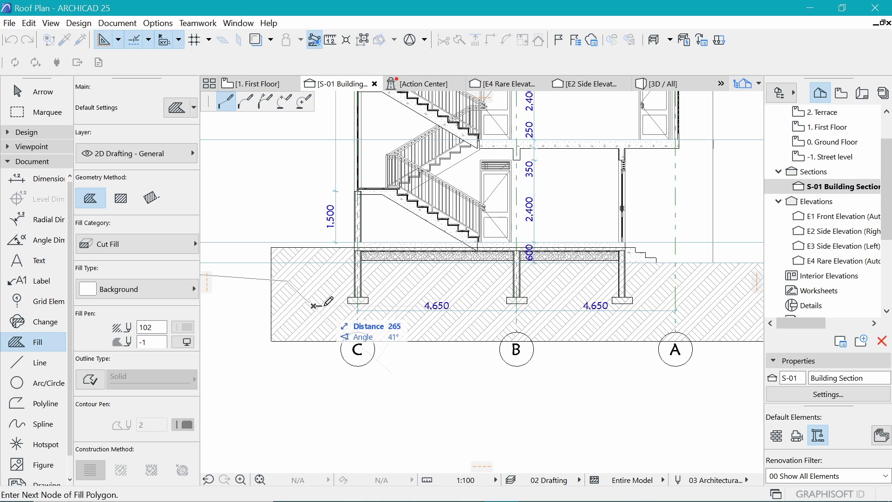
left_click(341, 323)
left_click(364, 319)
left_click(394, 319)
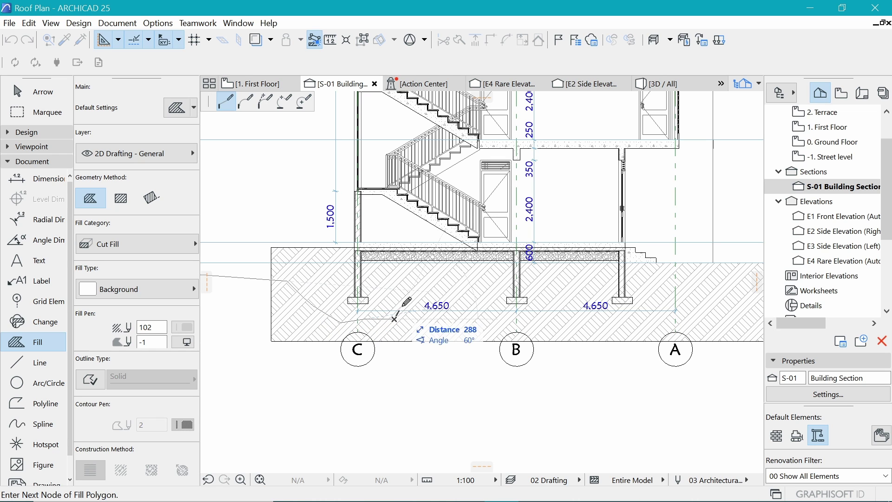
left_click(450, 293)
left_click(463, 303)
left_click(486, 310)
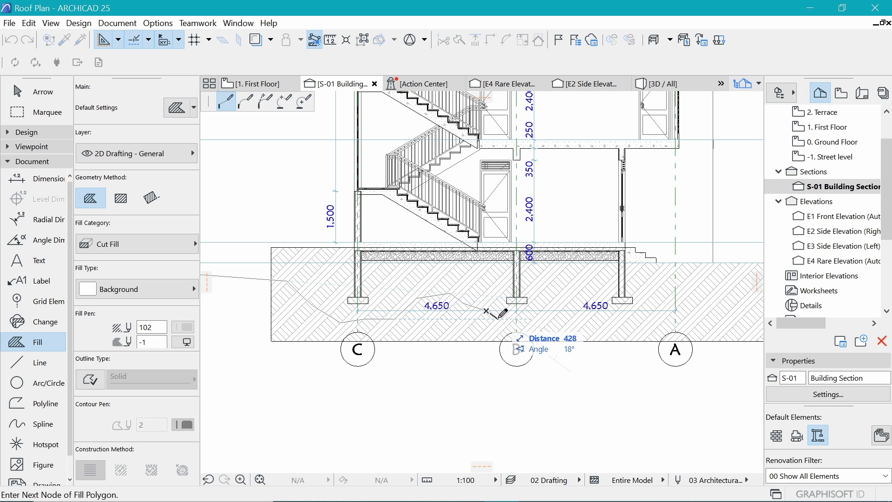
left_click(498, 319)
left_click(538, 318)
left_click(549, 296)
left_click(575, 295)
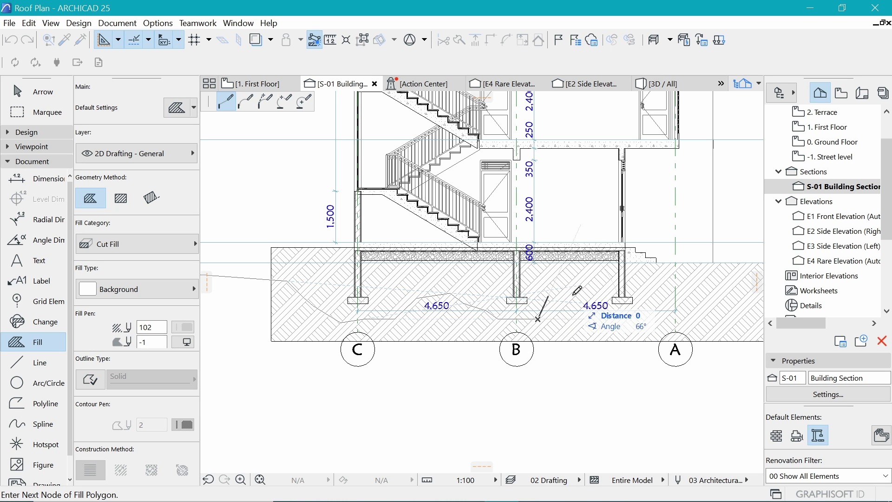
left_click(629, 318)
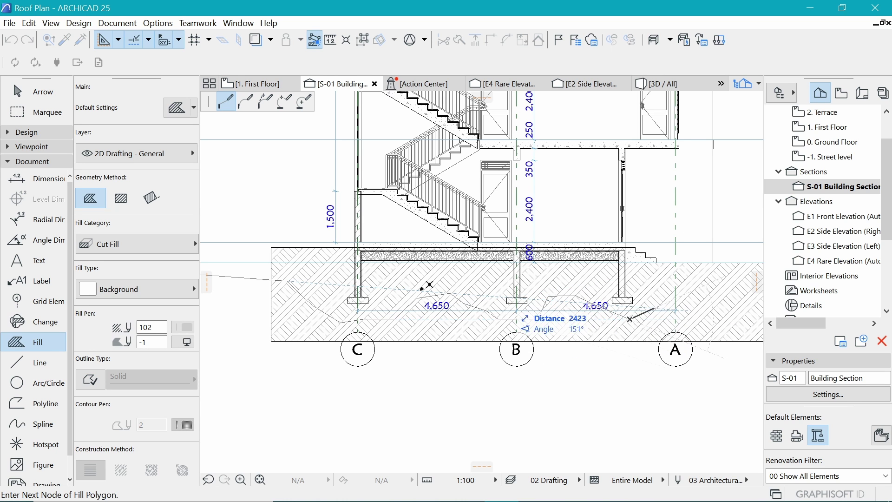
Step: Continue the irregular edge up through the ground surface beyond grid A, and close the masking polygon around the lower part of the ground hatch
scroll(234, 294, "down", 2)
scroll(674, 271, "up", 1)
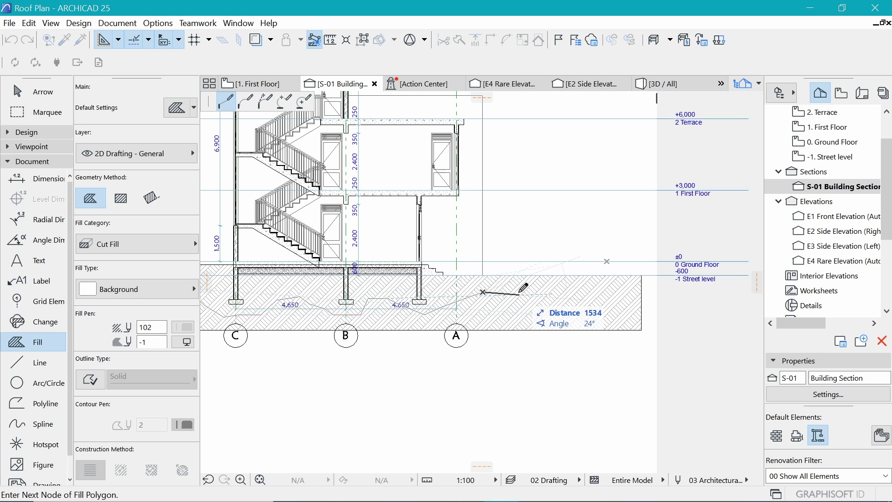
left_click(540, 283)
left_click(537, 269)
left_click(649, 250)
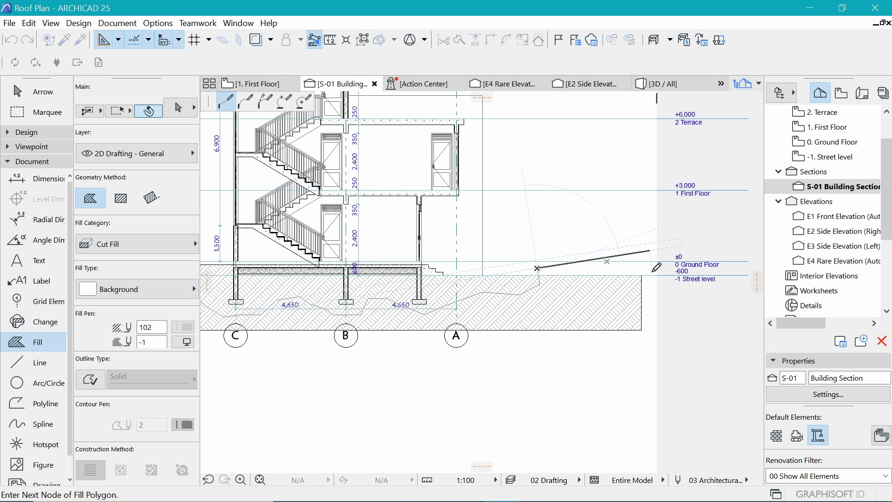
left_click(649, 348)
scroll(597, 347, "down", 3)
middle_click_drag(352, 361, 503, 341)
scroll(502, 341, "up", 2)
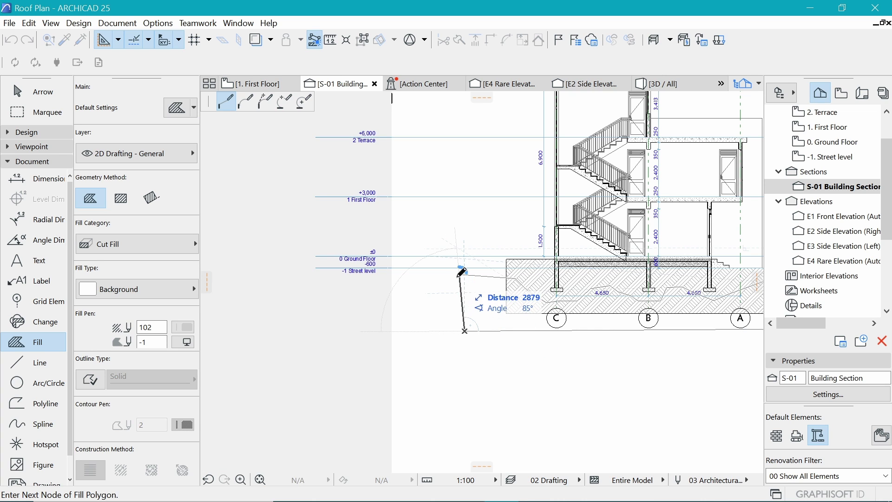
left_click(459, 276)
left_click(363, 40)
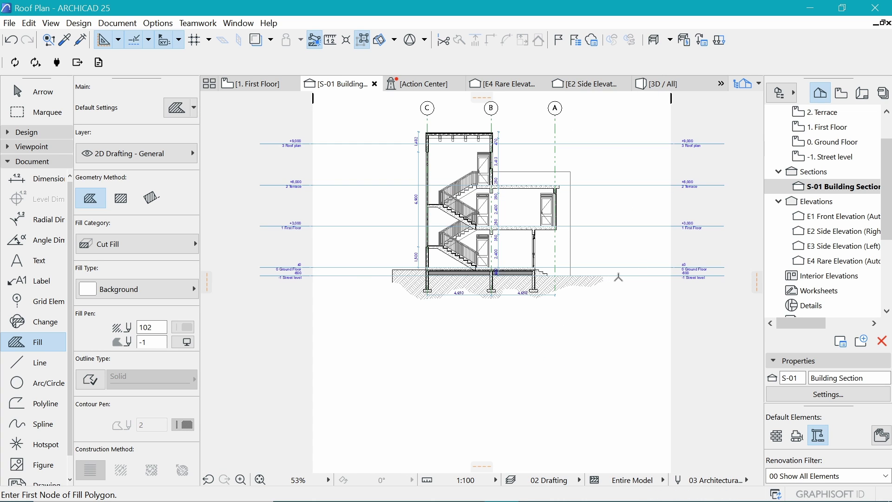
Step: Send the masking fill backward in the display order so it stops covering the lower grid bubbles, and deselect it
scroll(517, 278, "up", 3)
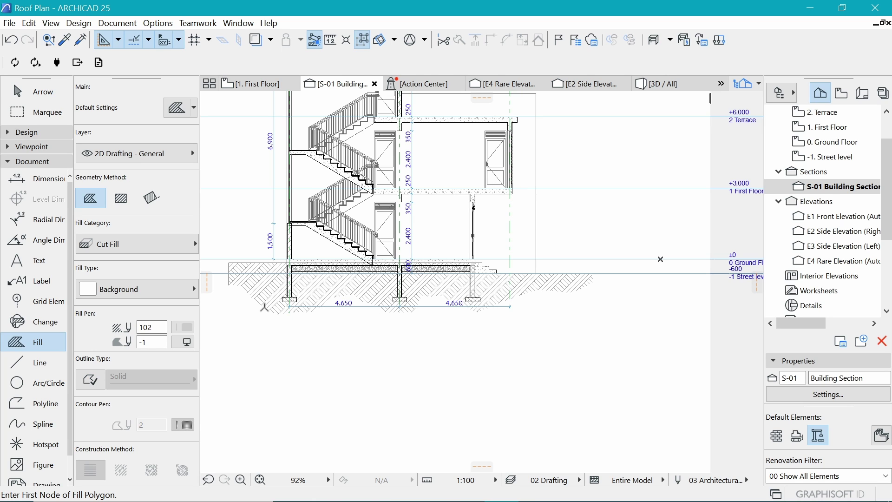
left_click(574, 340, "shift")
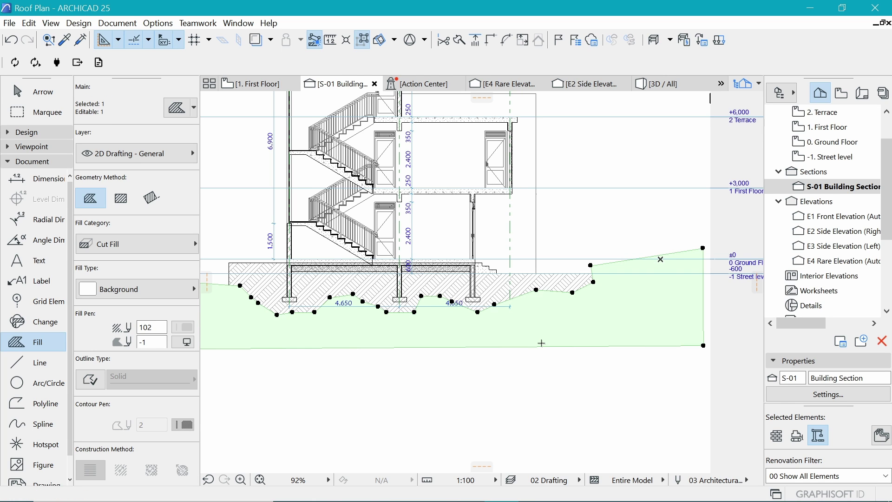
right_click(545, 340)
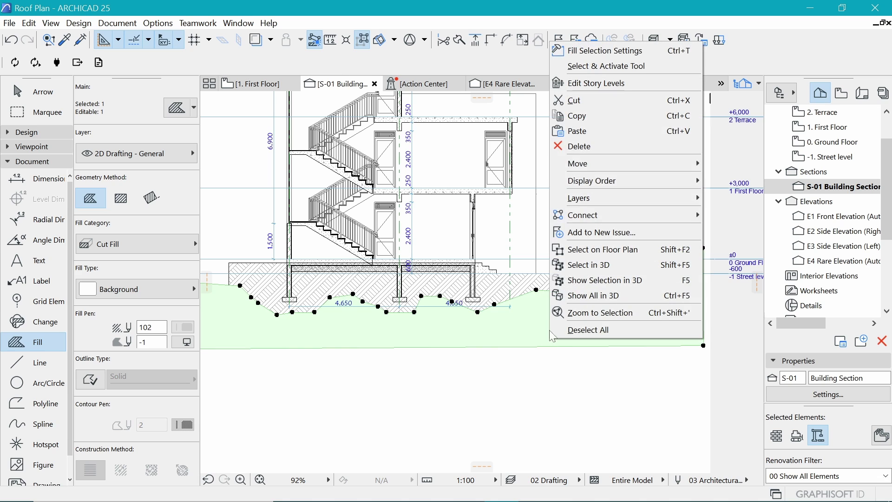
mouse_move(629, 180)
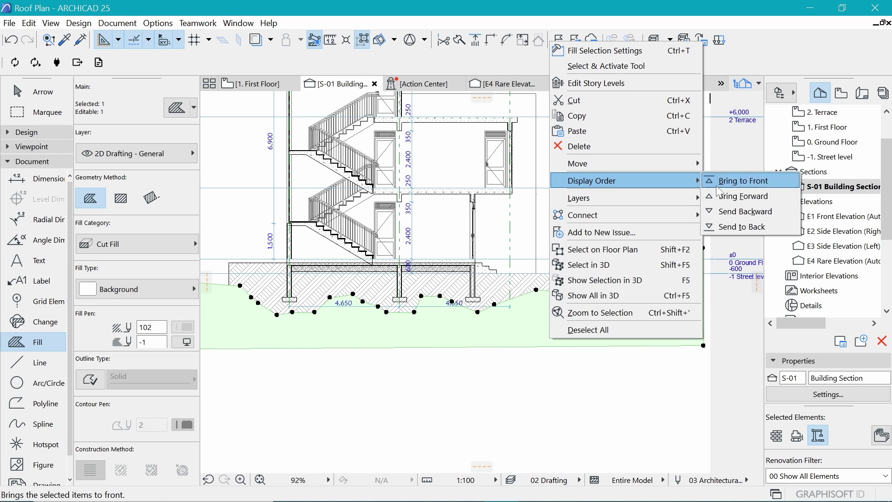
left_click(734, 212)
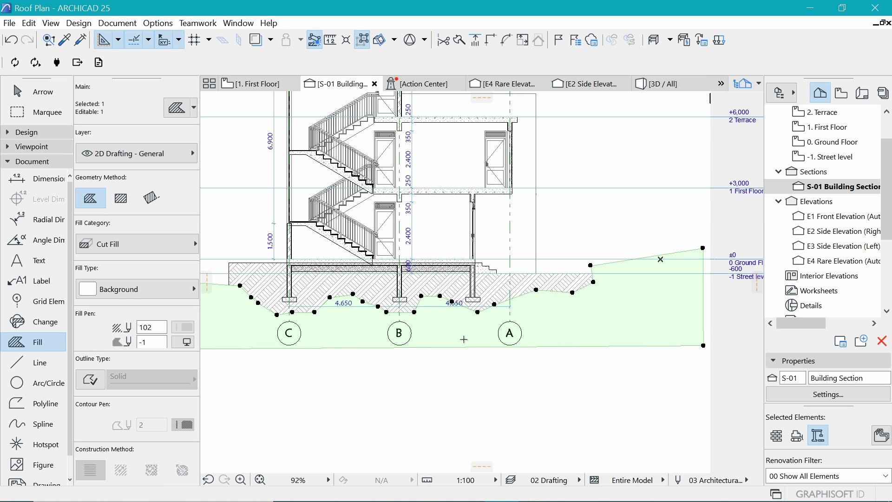
key("Delete")
scroll(485, 314, "down", 3)
scroll(460, 226, "up", 3)
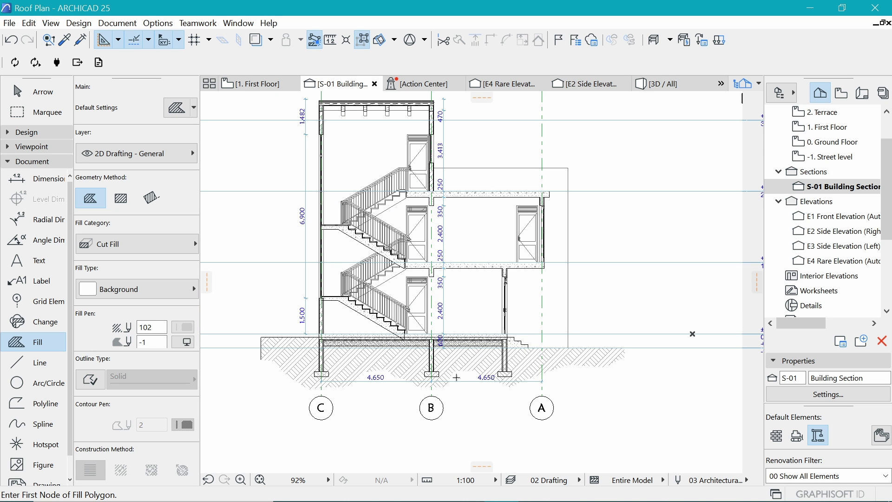
scroll(331, 384, "up", 1)
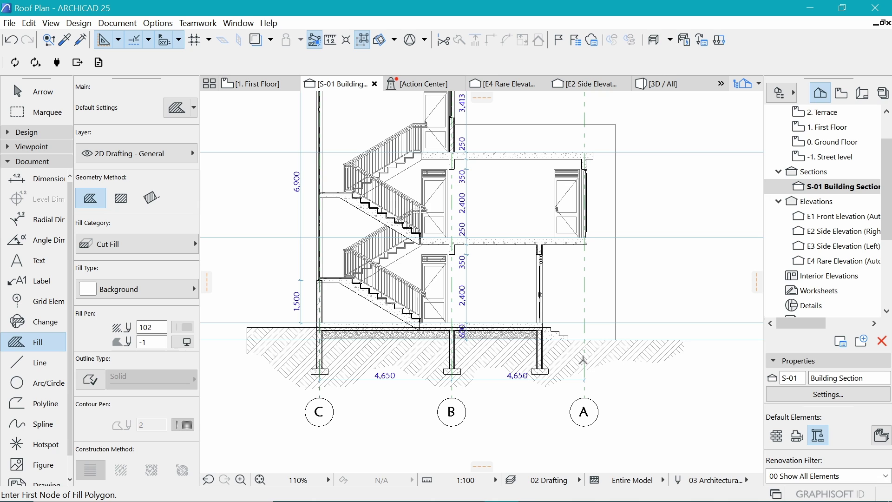
Step: Reselect the masking fill and move its node inside the ground hatch beyond grid C up to the street-level line
key("ctrl+z")
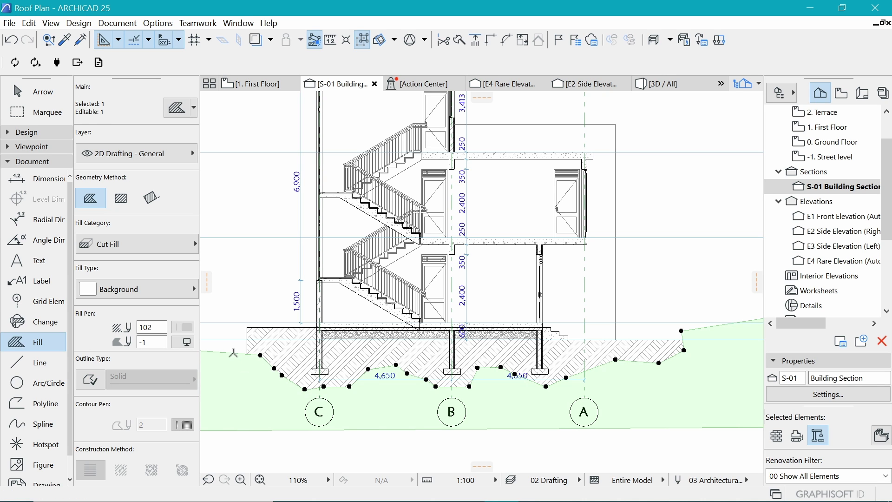
left_click(260, 355)
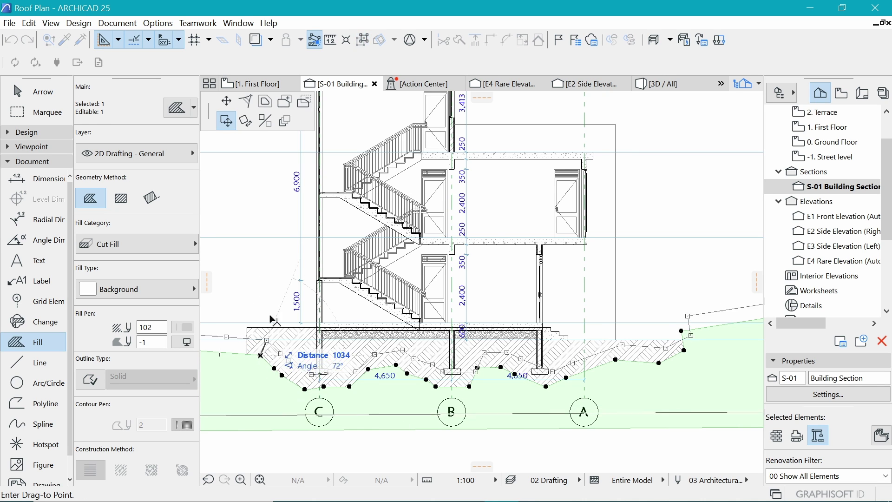
left_click(245, 102)
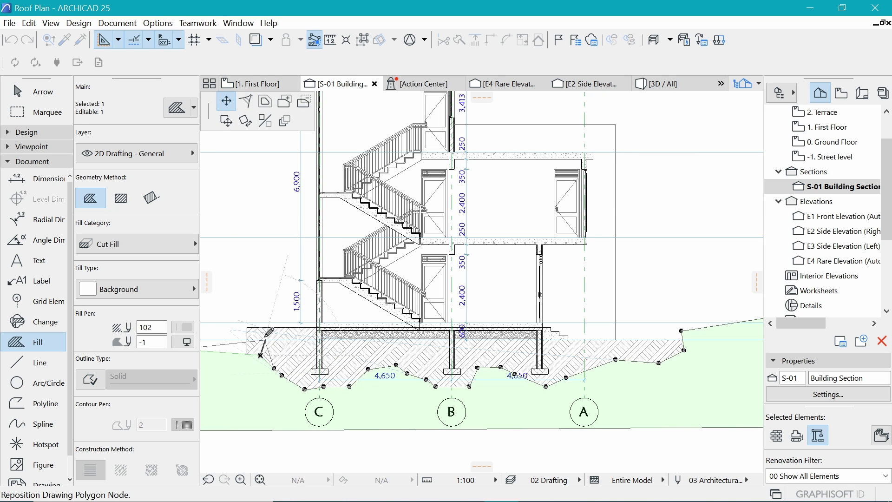
left_click(265, 339)
Step: Raise the masking fill's outer corner node beyond grid C to about the level of the ground surface
scroll(365, 332, "down", 4)
scroll(284, 348, "up", 3)
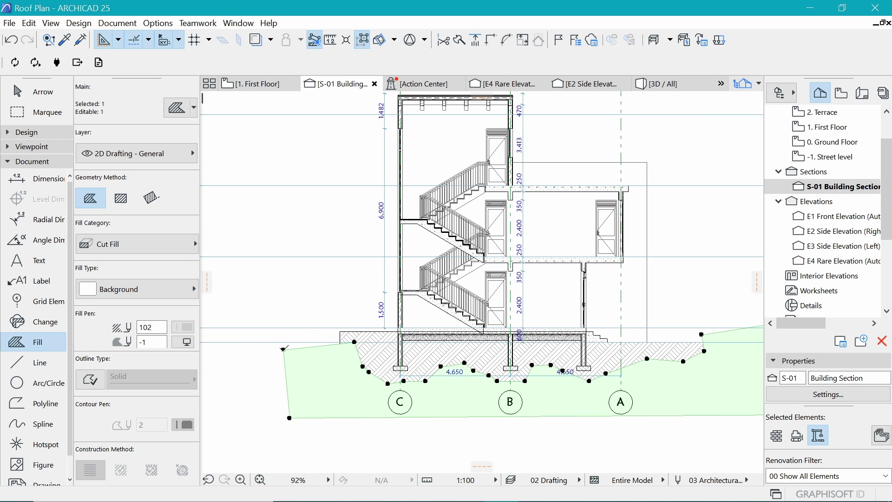
left_click(283, 348)
left_click(364, 399)
left_click(298, 332)
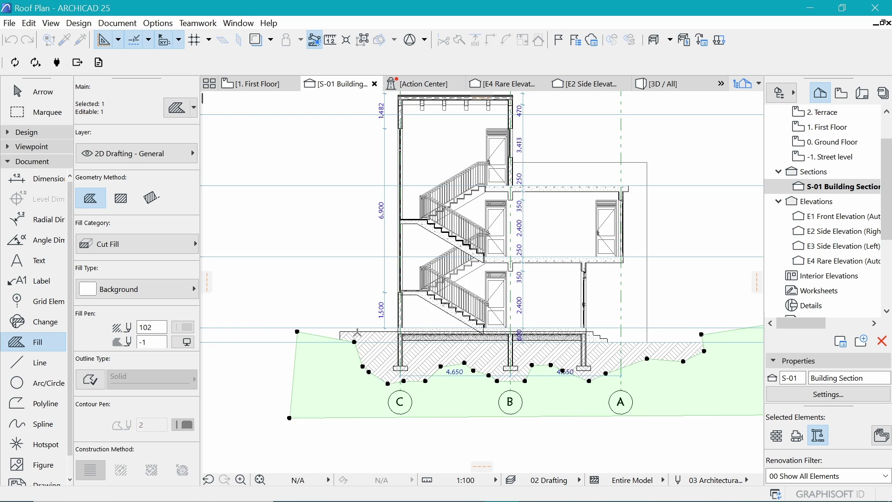
Step: Insert a new node on the masking fill's upper edge at the top corner of the ground hatch beyond grid C, and deselect the fill
scroll(358, 333, "up", 4)
left_click(297, 342)
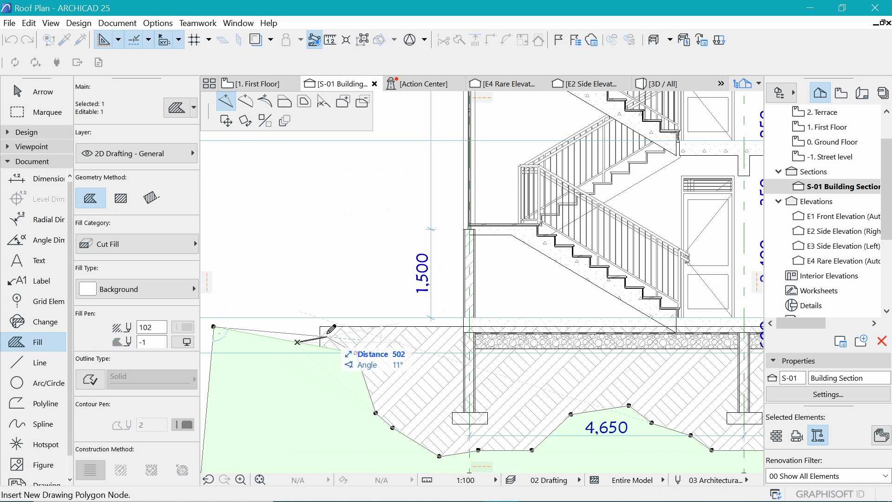
left_click(321, 327)
key("Escape")
scroll(266, 283, "down", 4)
scroll(389, 301, "up", 1)
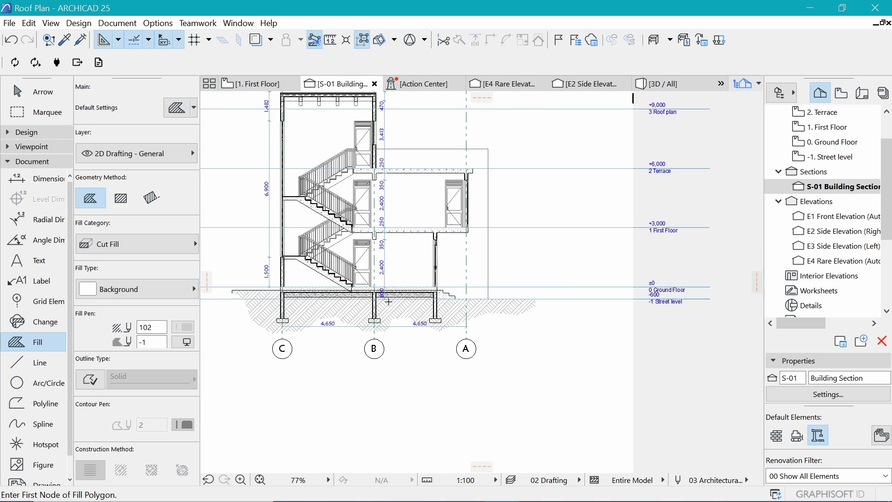
scroll(551, 334, "down", 3)
scroll(482, 231, "up", 4)
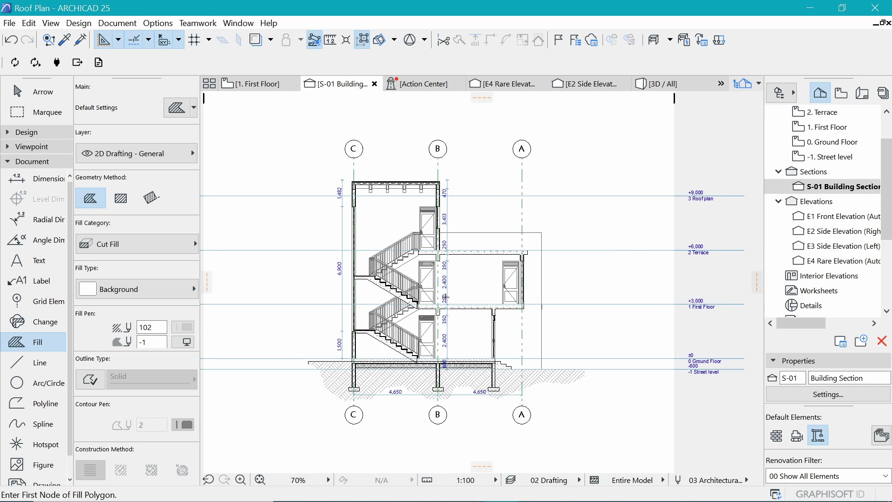
scroll(491, 236, "down", 1)
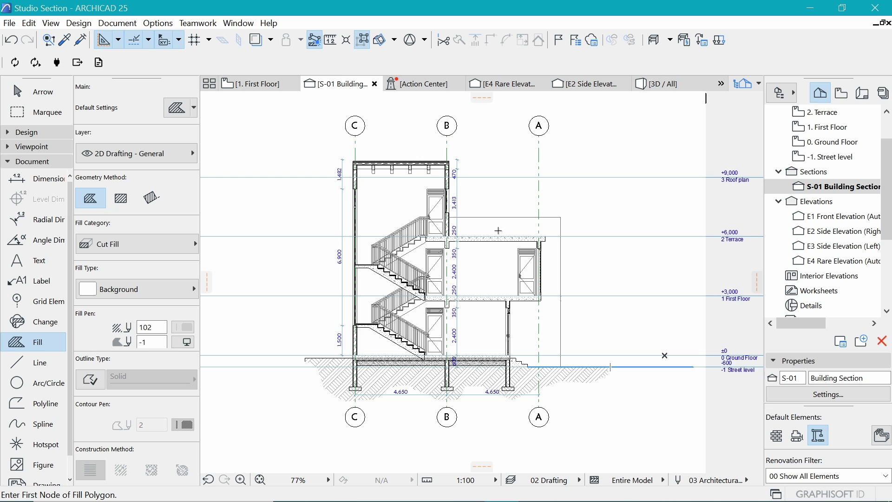
Step: On the First Floor plan, set the S-01 section marker's reference ID to S1 and its name to Section Y-Y
left_click(257, 84)
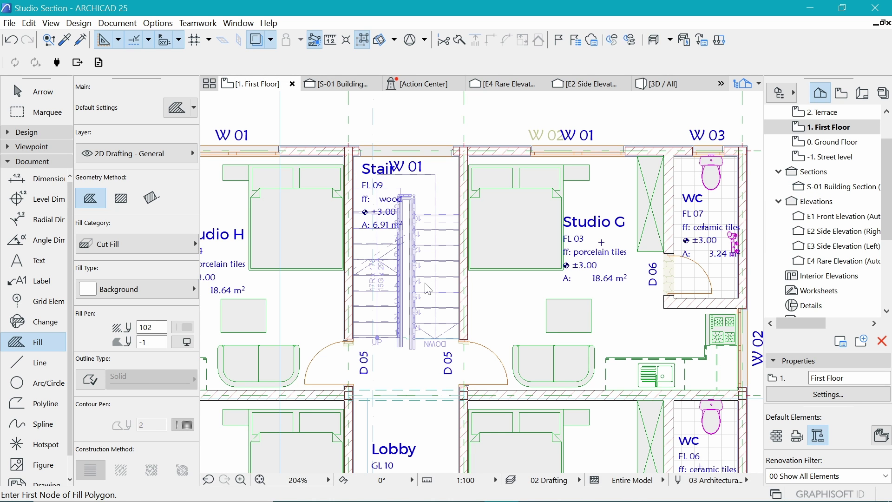
scroll(424, 283, "down", 5)
scroll(408, 168, "up", 6)
scroll(426, 177, "down", 4)
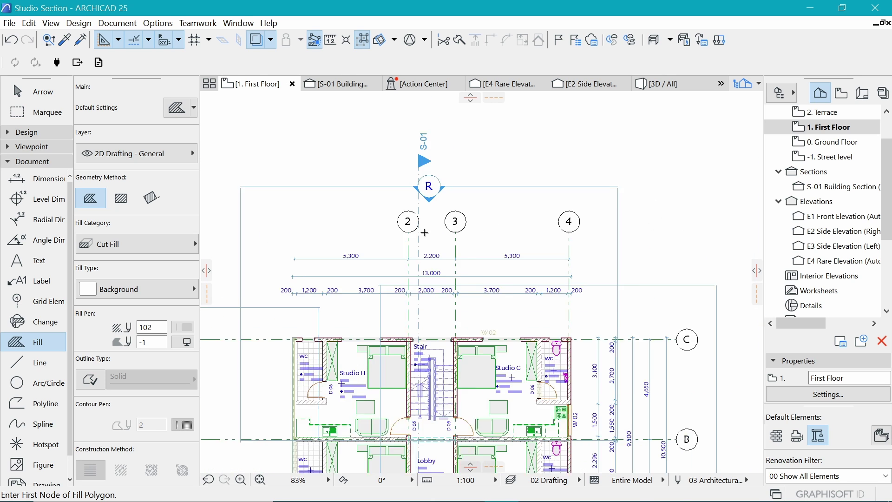
left_click(425, 175, "shift")
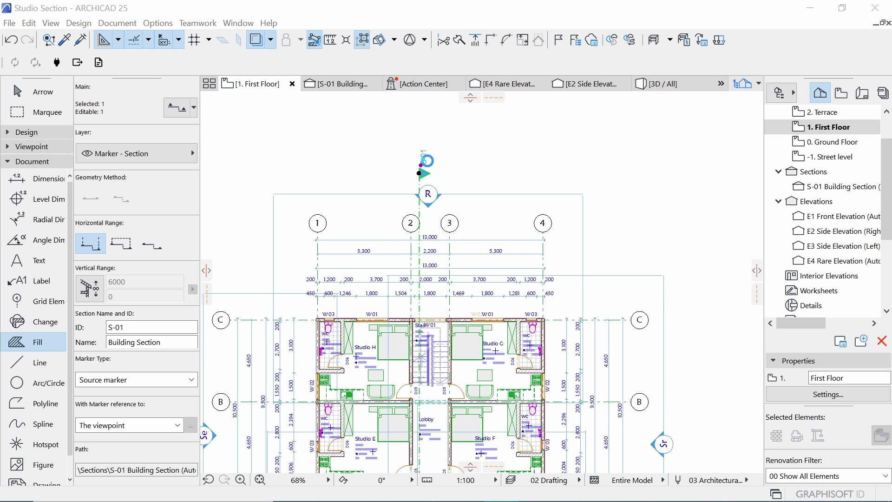
left_click(455, 103)
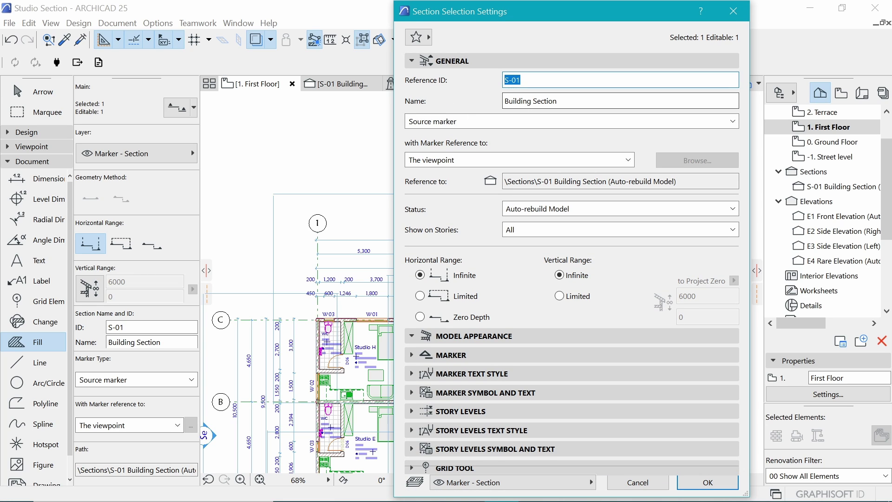
type("S")
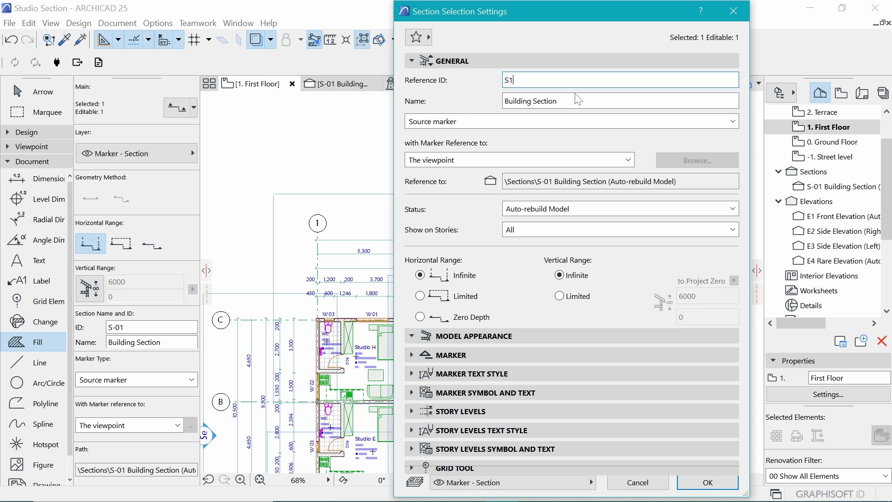
key("Tab")
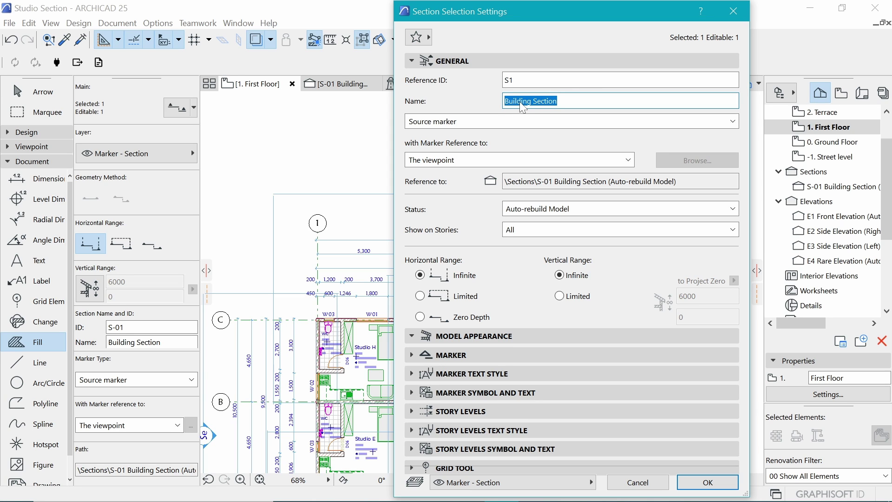
type("Section Y-Y")
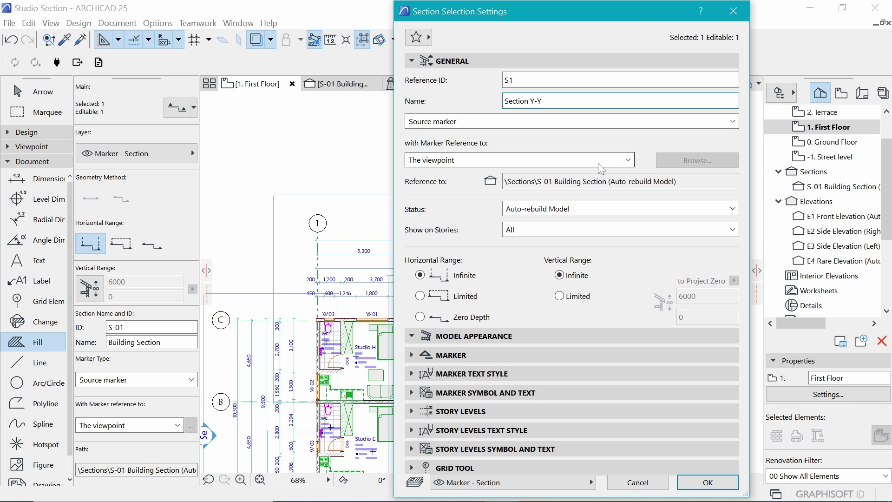
Step: Set the font of the section marker's text to Maiandra GD
left_click(480, 59)
left_click(479, 80)
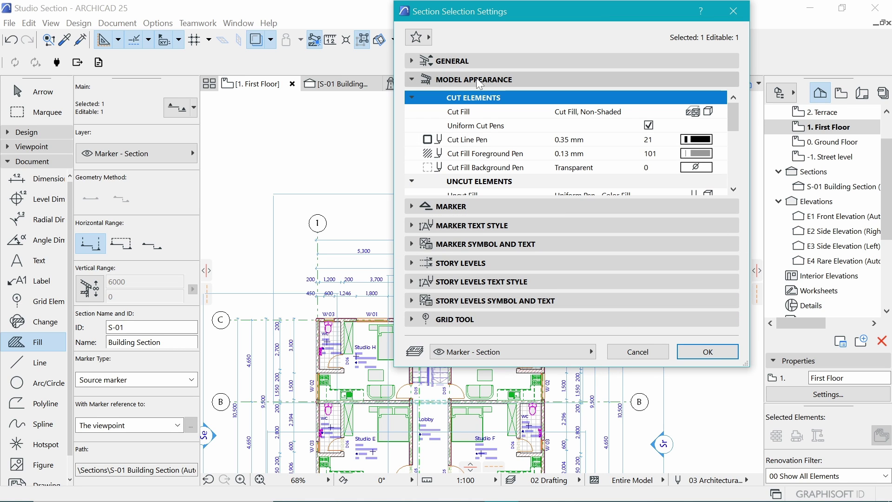
left_click(483, 205)
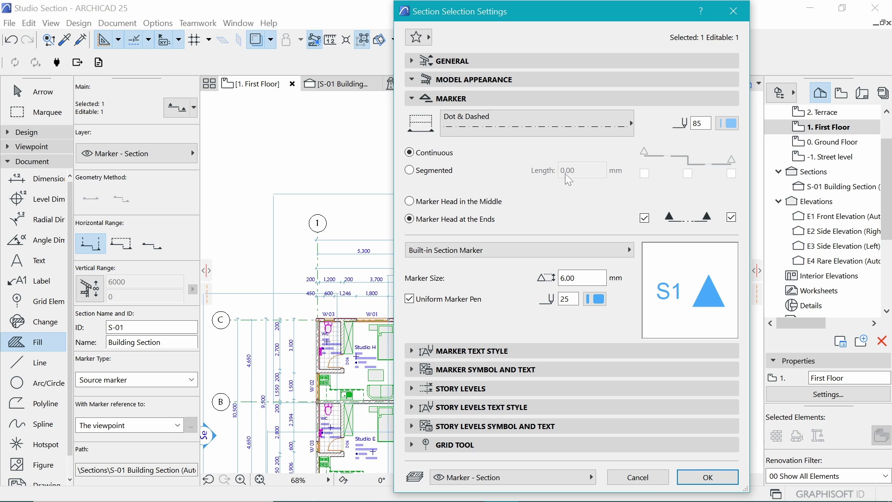
left_click(465, 79)
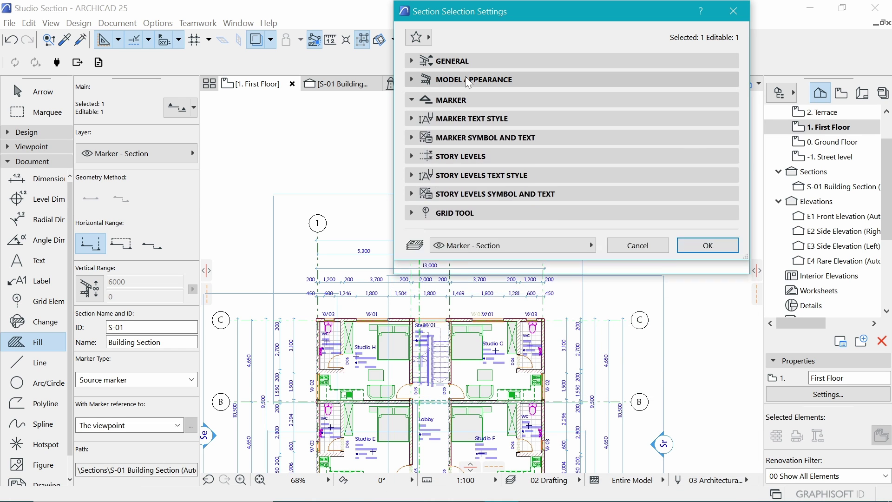
left_click(480, 226)
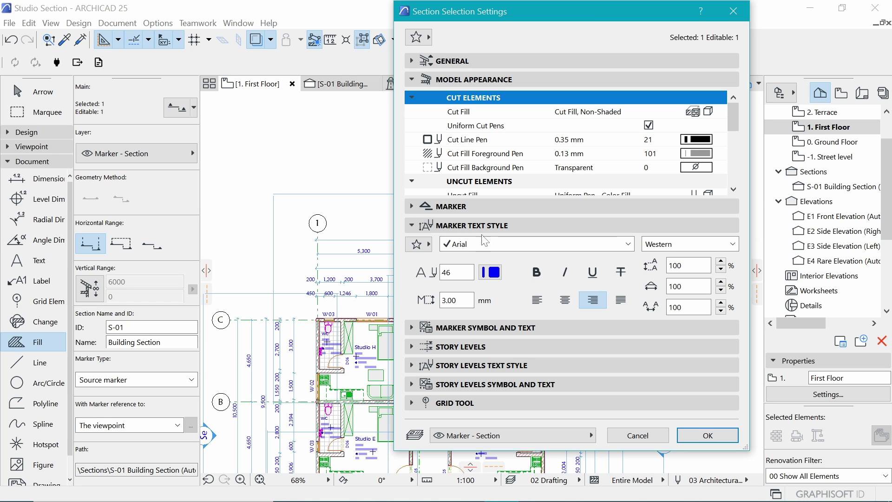
left_click(567, 244)
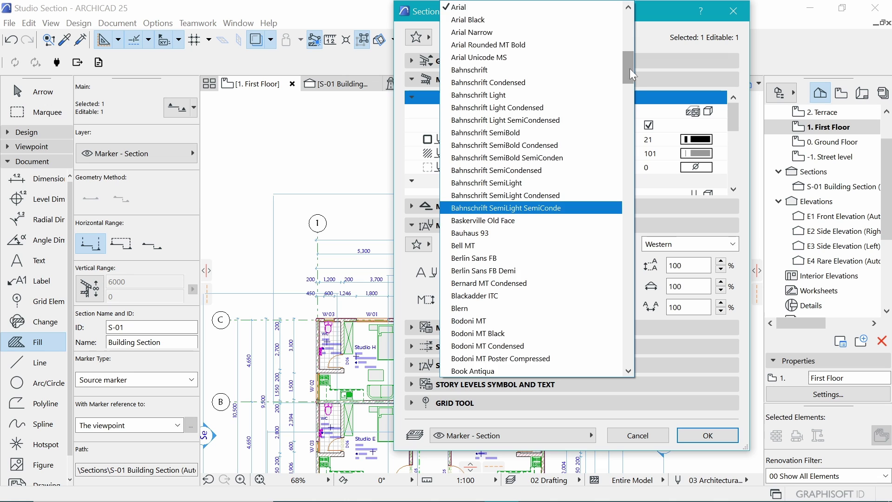
left_click_drag(629, 69, 627, 14)
left_click(579, 10)
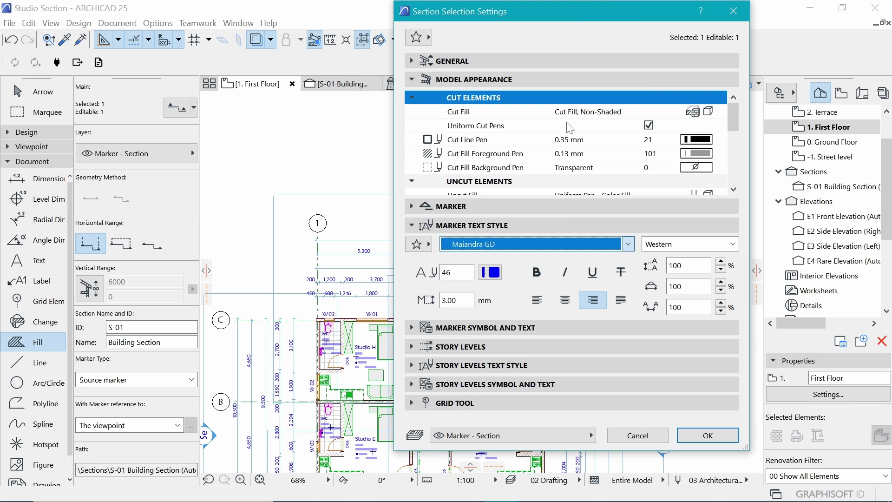
Step: Change the section marker's style to Circle 4
left_click(478, 206)
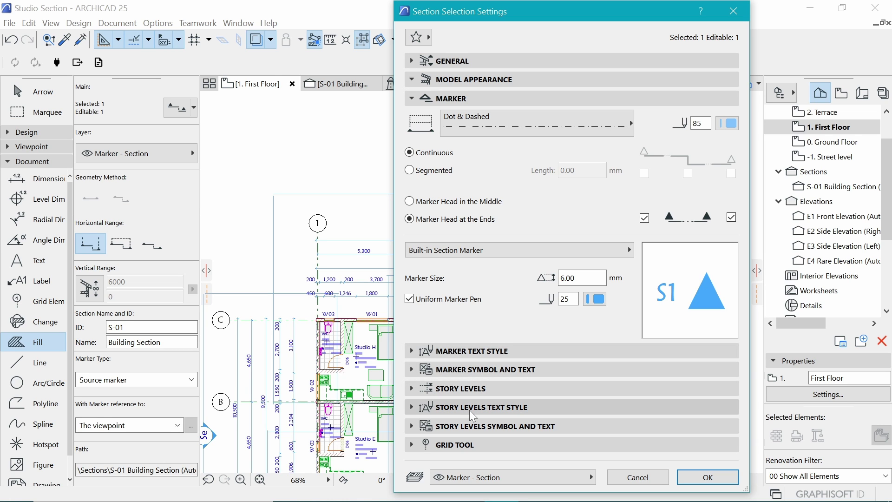
left_click(476, 368)
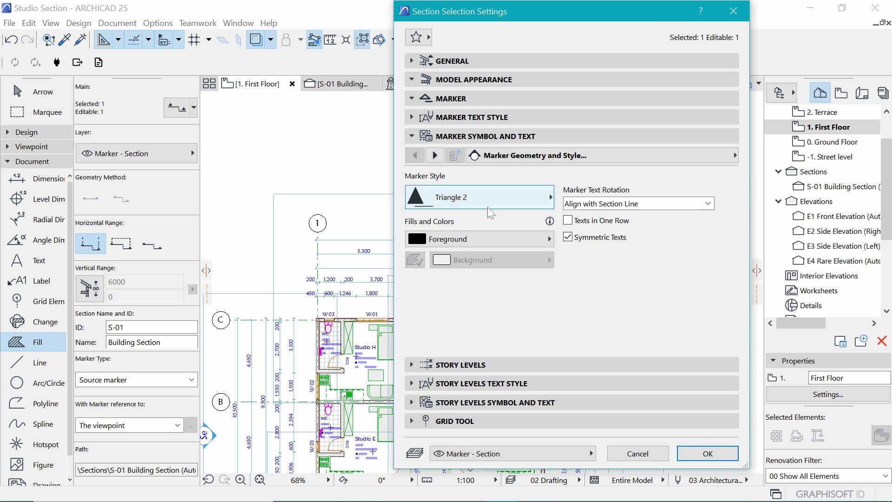
left_click(483, 195)
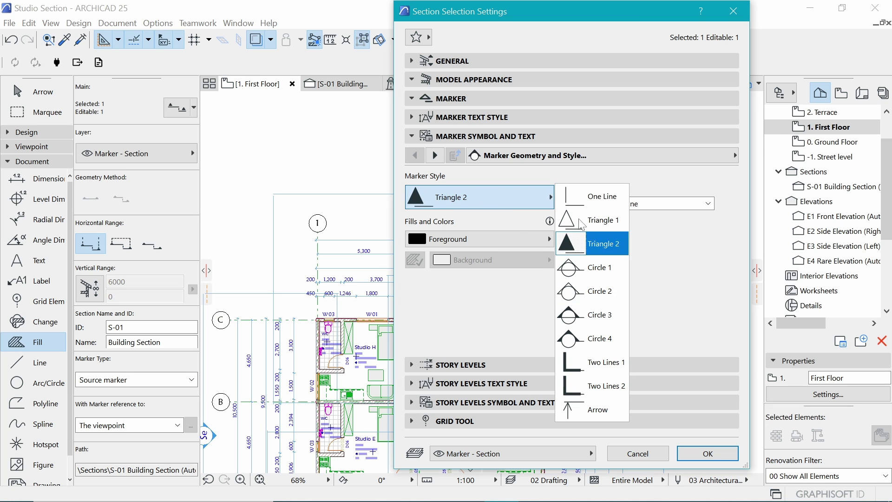
left_click(591, 342)
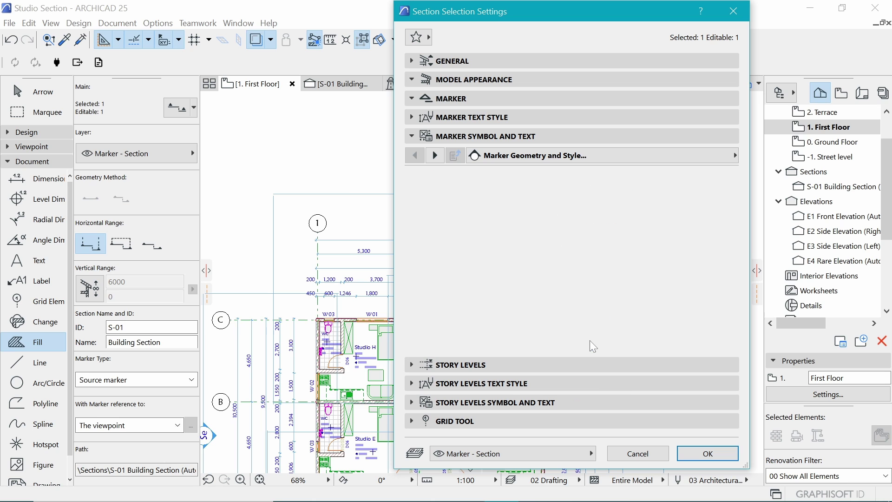
Step: Set the section marker's size to 12 mm
left_click(504, 116)
left_click(501, 100)
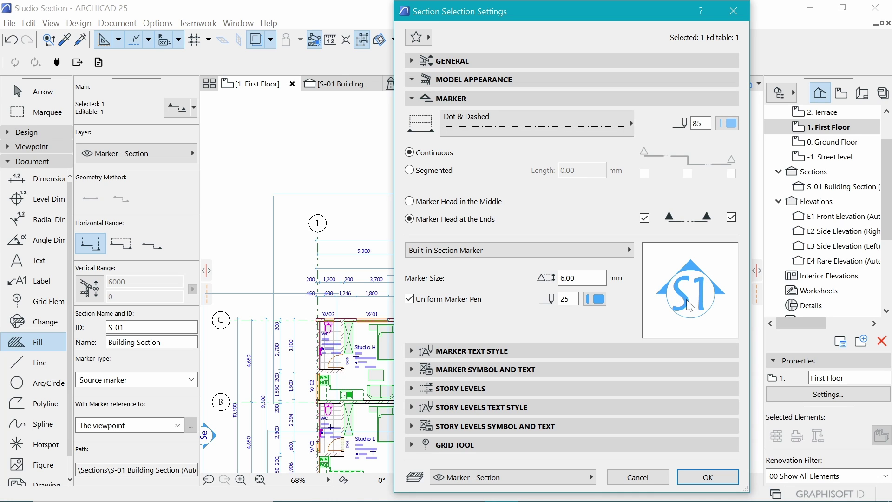
double_click(568, 278)
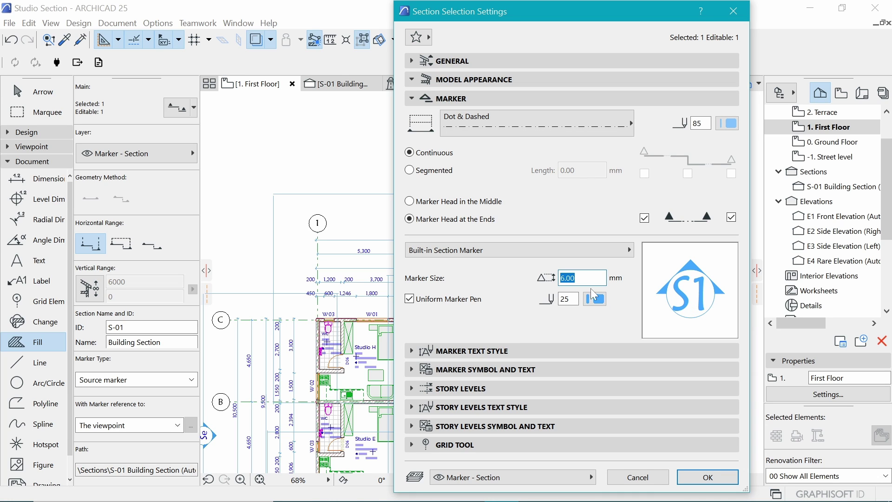
type("12.00")
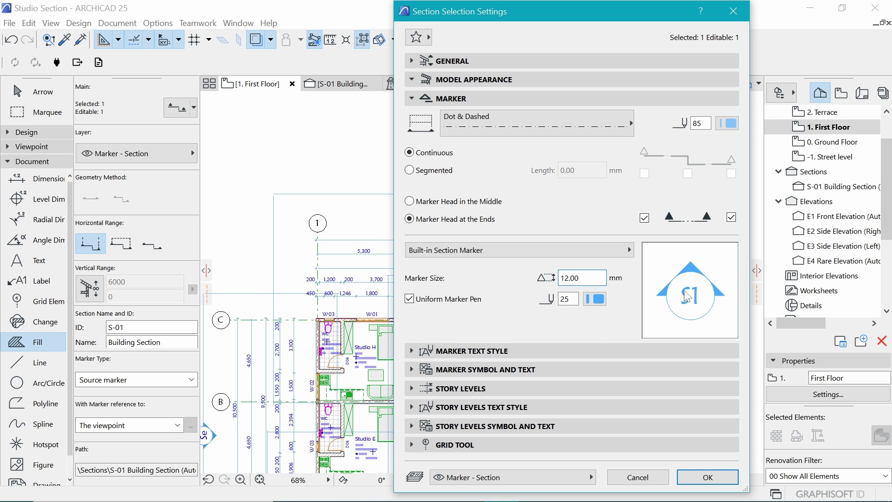
Step: Review the section's marker text options together with its general reference ID and name settings
left_click(515, 355)
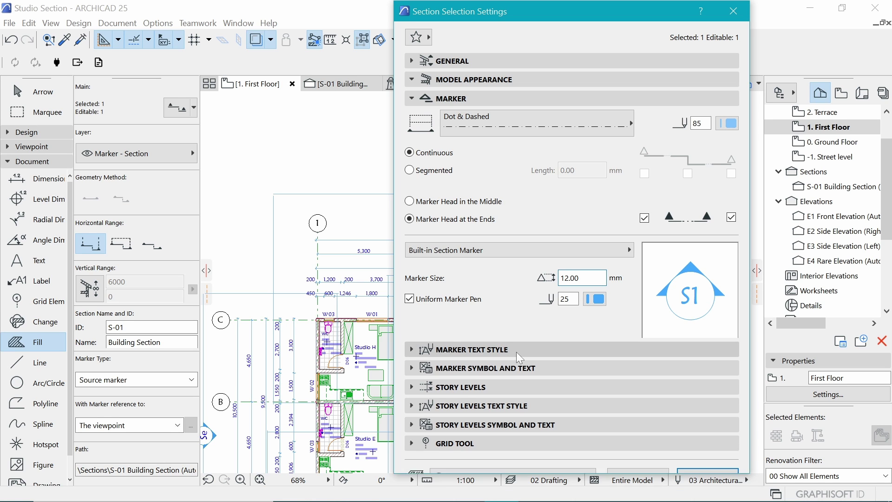
left_click(535, 219)
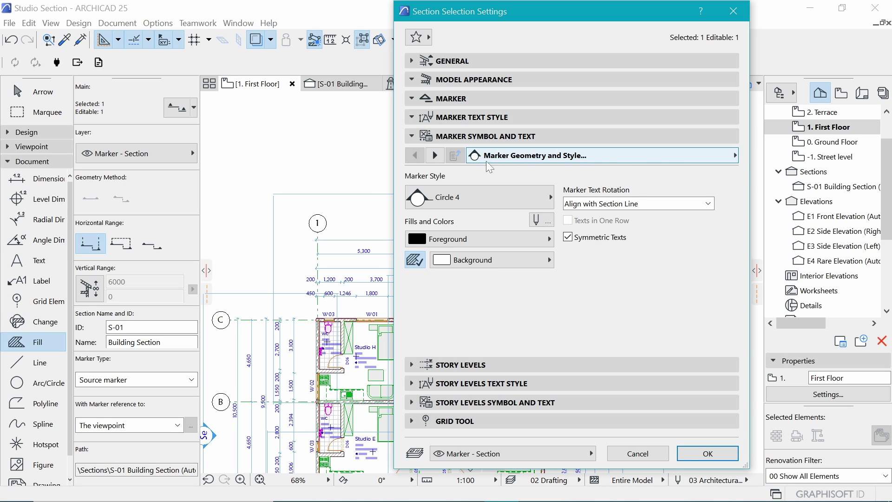
left_click(435, 155)
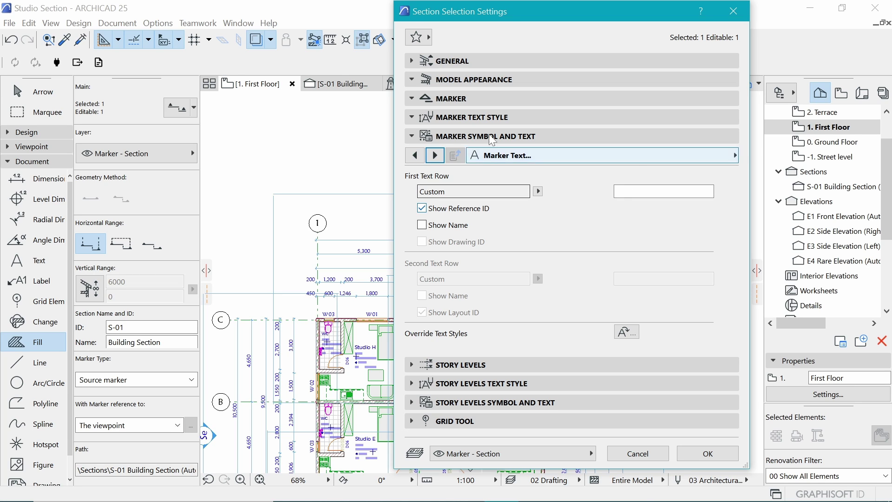
left_click(482, 60)
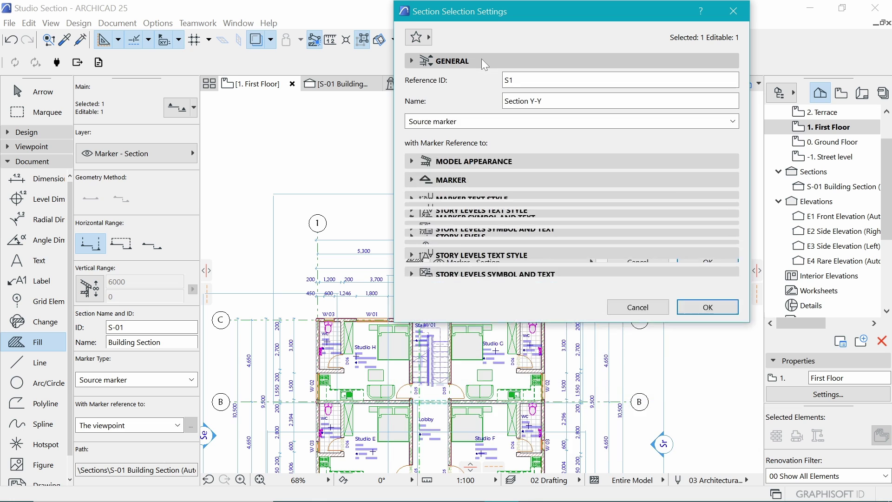
left_click(482, 59)
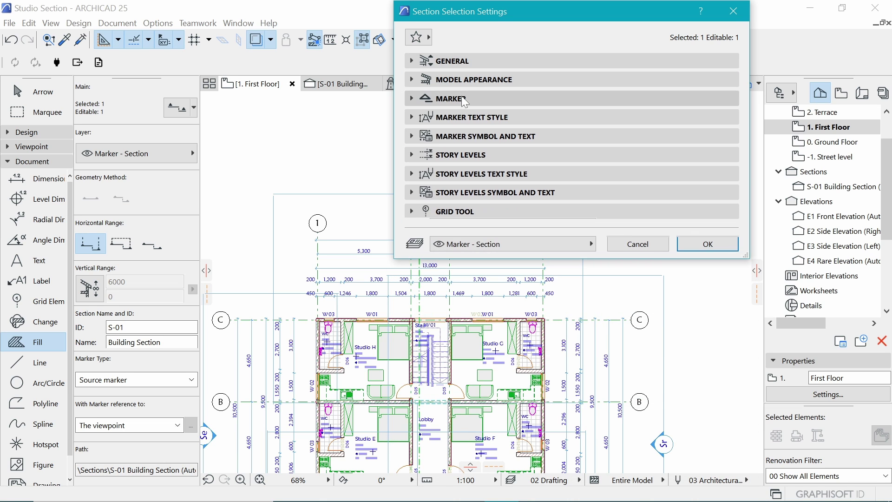
left_click(462, 95)
left_click(467, 94)
left_click(453, 99)
left_click(453, 99)
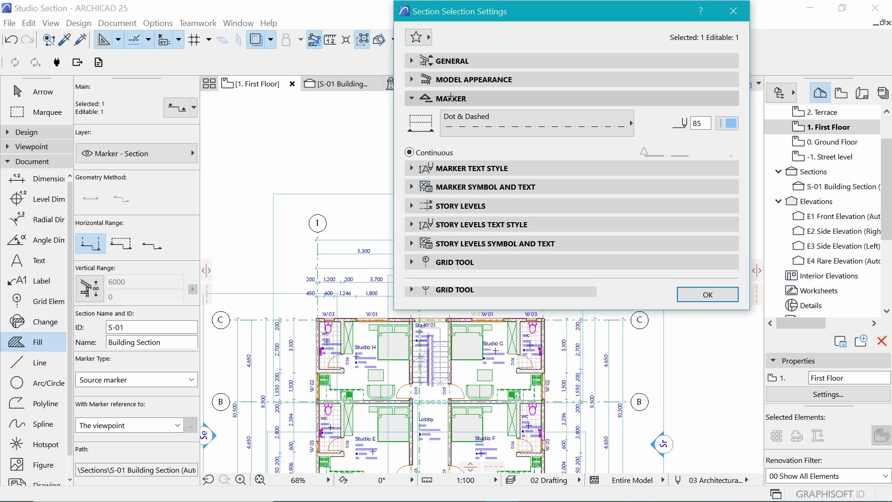
left_click(455, 118)
left_click(453, 120)
Step: Hide the reference ID in the section marker, enter Y as its custom first-row text, and check the marker preview
left_click(461, 134)
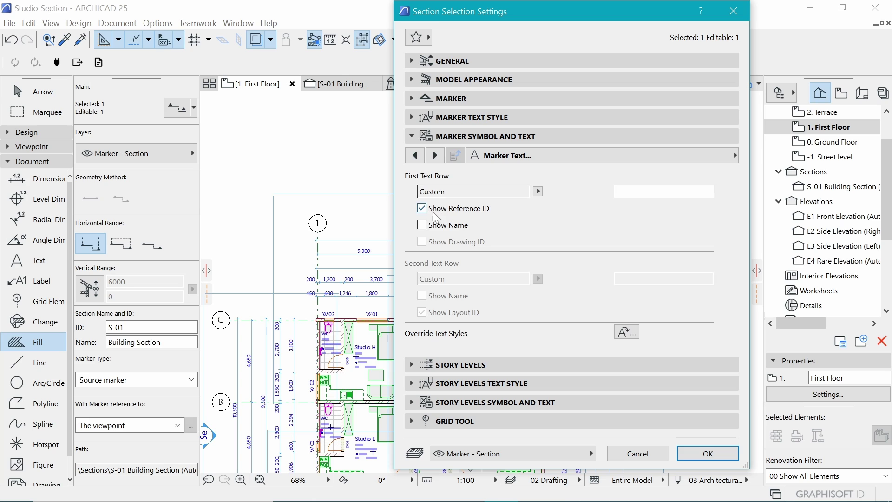
left_click(452, 210)
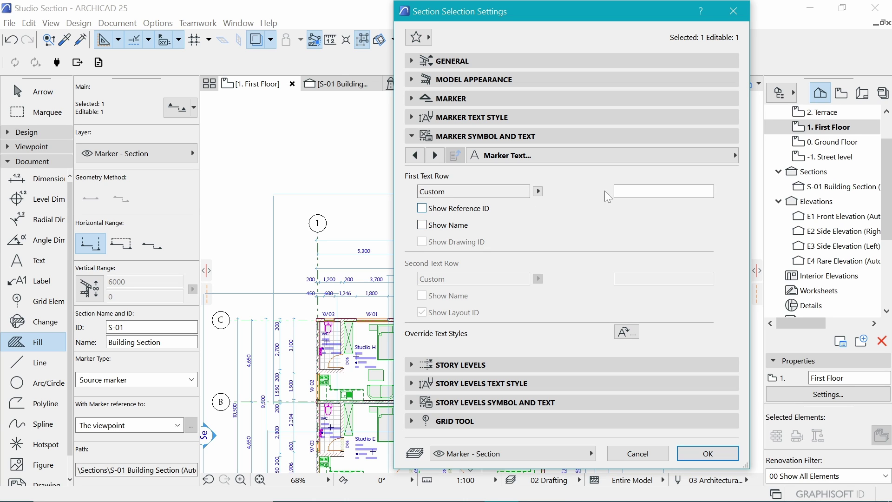
left_click(664, 192)
type("Y")
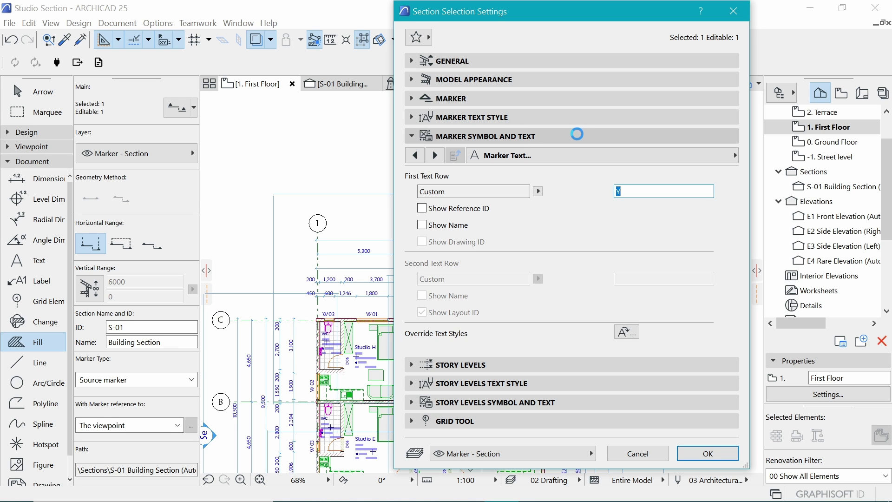
left_click(531, 118)
left_click(532, 117)
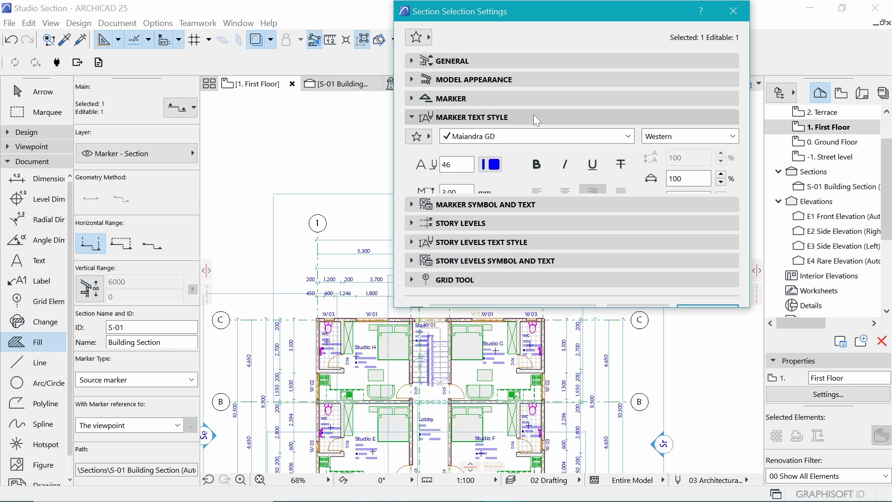
left_click(528, 100)
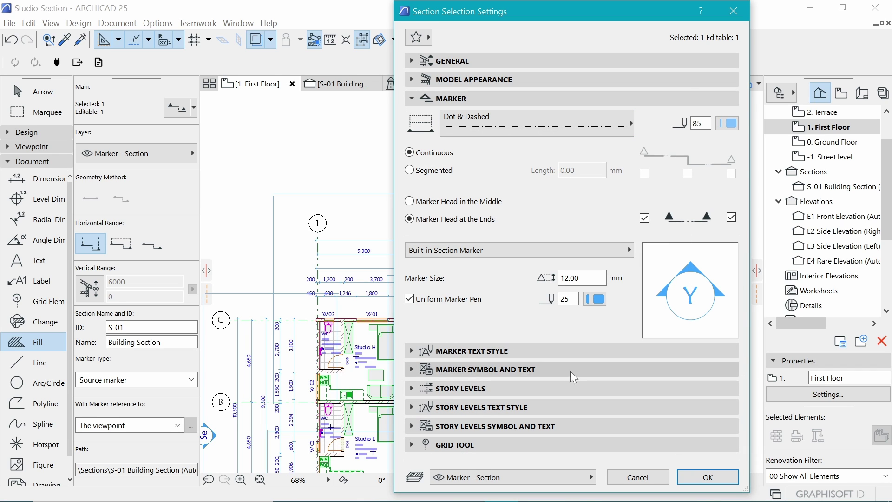
Step: Set the section's story levels to Display & Output and give their lines the Dashed Double line type
left_click(500, 350)
left_click(525, 238)
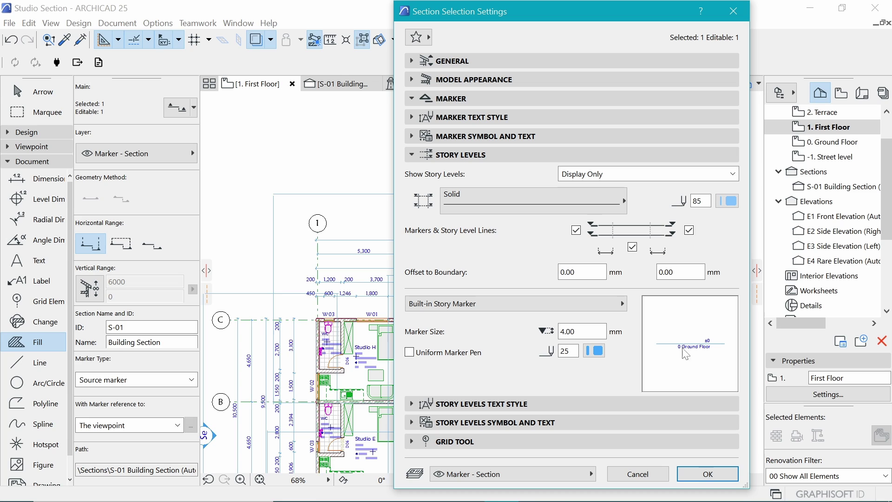
left_click(641, 175)
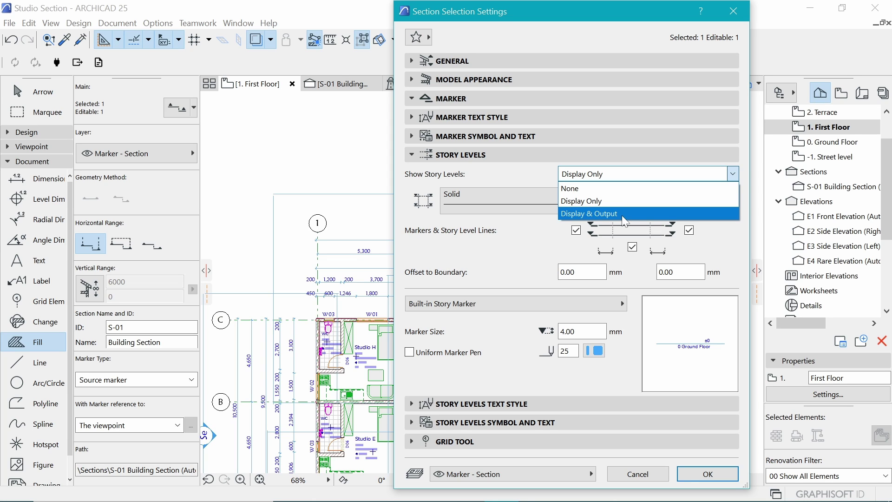
left_click(598, 215)
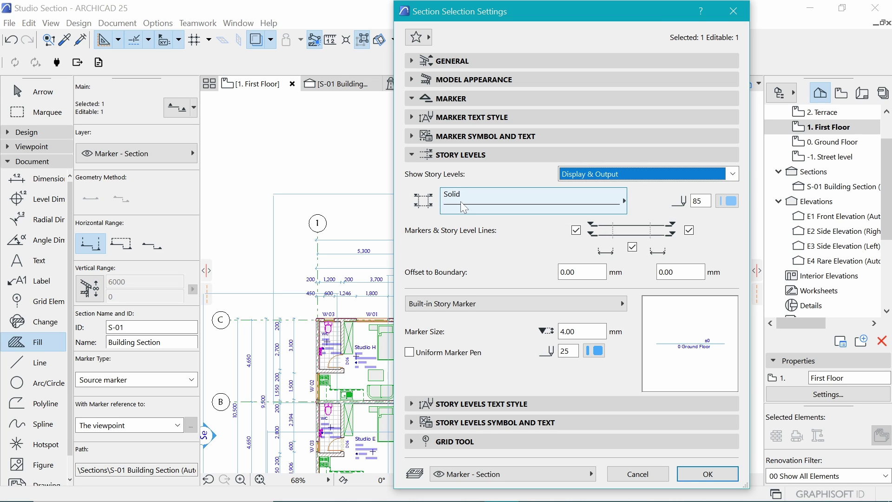
left_click(472, 193)
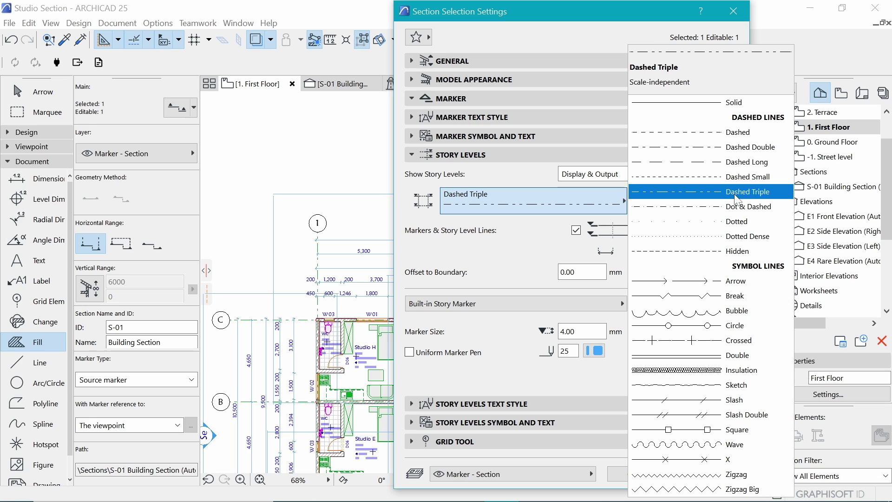
left_click(747, 147)
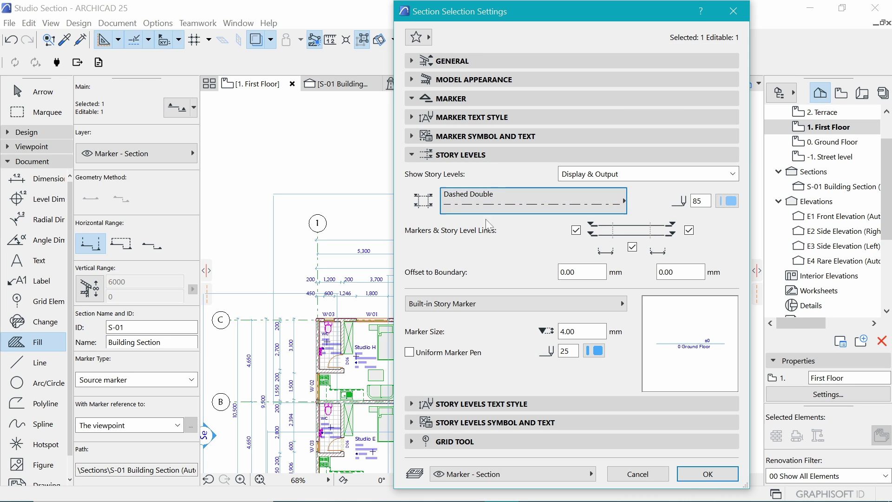
Step: Change the font of the section's story level text to Maiandra GD
left_click(471, 403)
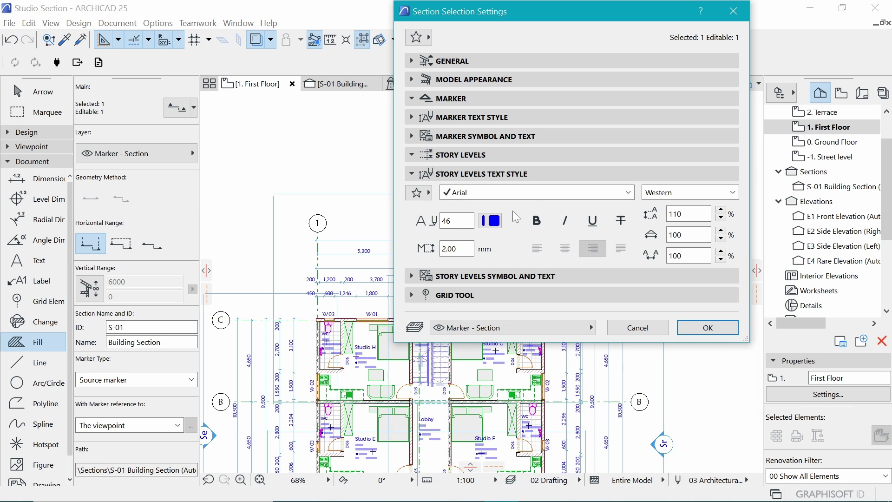
left_click(628, 192)
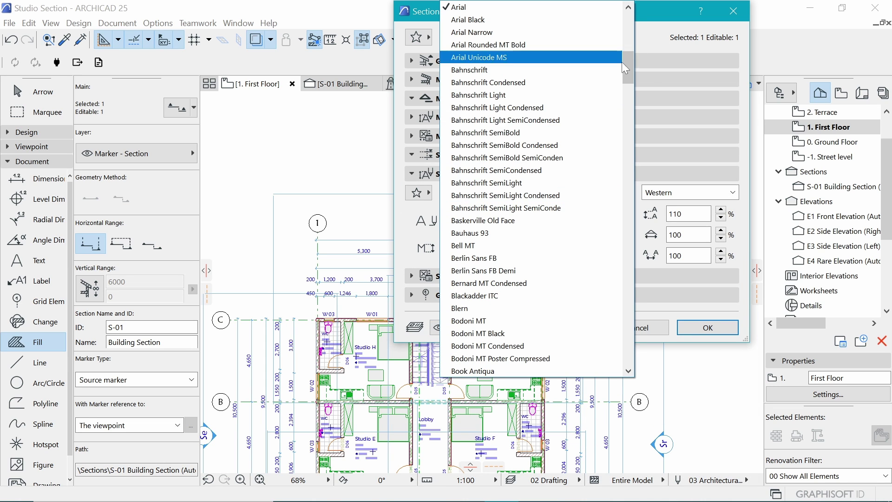
scroll(626, 42, "up", 1)
left_click_drag(626, 42, 626, 7)
left_click(516, 8)
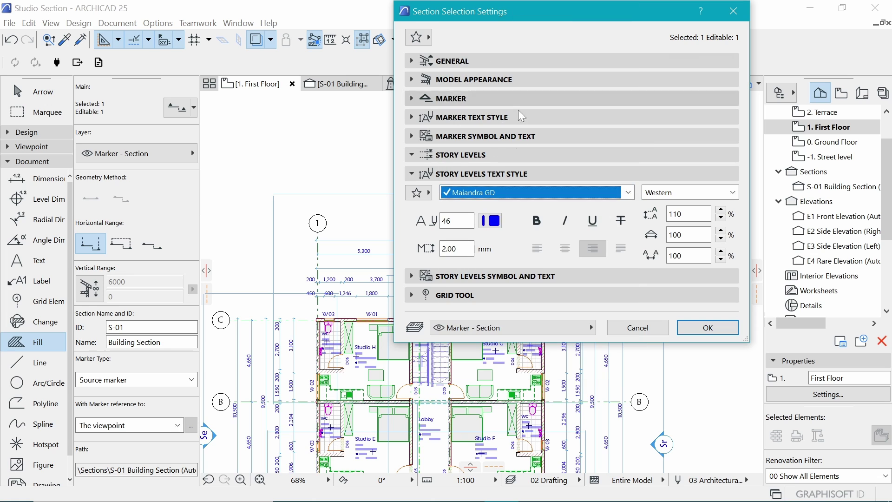
Step: Show the marker head on the section's story level markers and apply the section settings
left_click(506, 281)
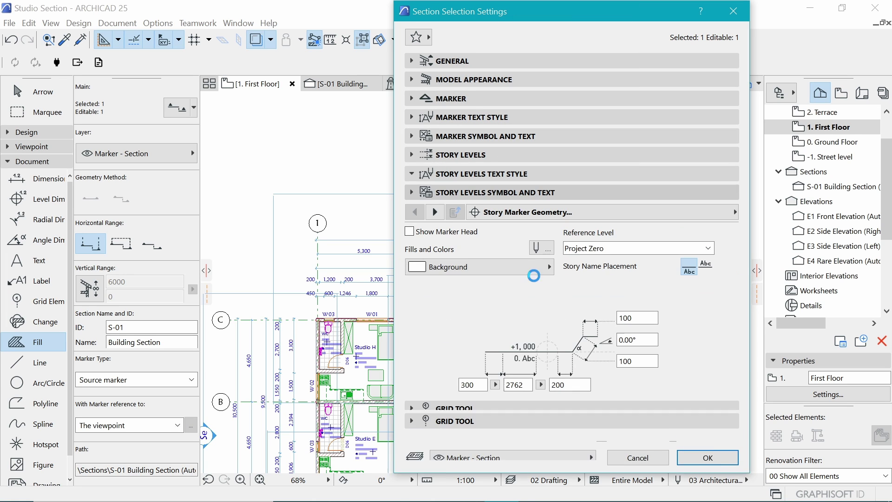
left_click(429, 232)
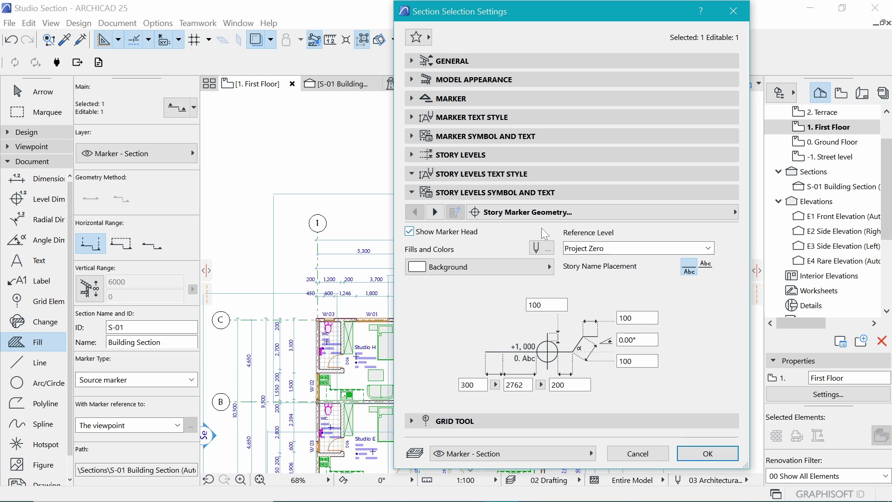
left_click(500, 420)
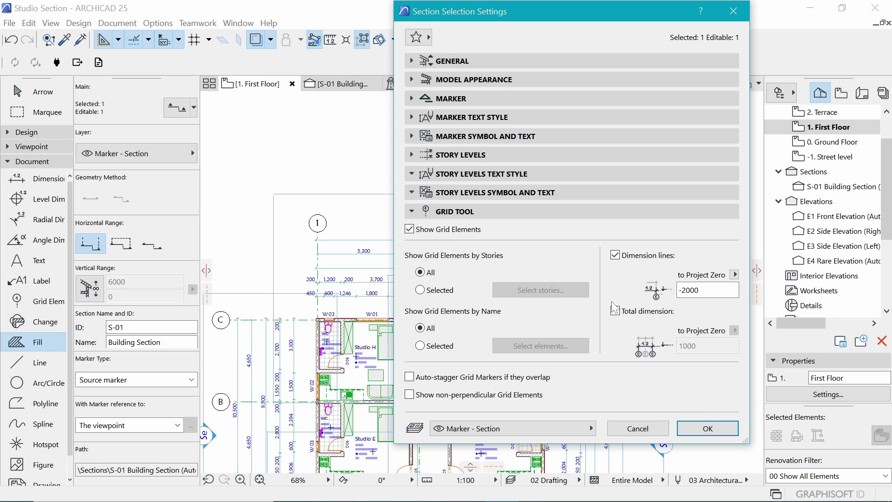
left_click(708, 428)
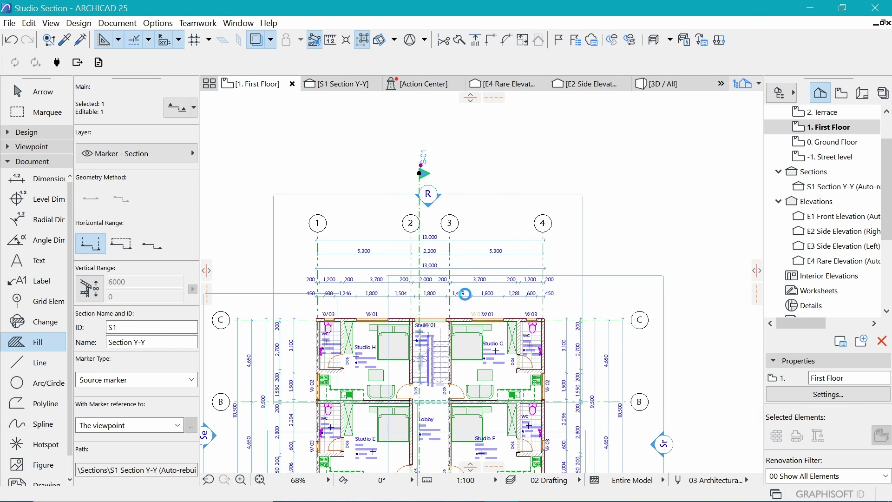
Step: Inspect the restyled section marker on the First Floor plan and switch to the S1 Section Y-Y view
scroll(412, 176, "up", 4)
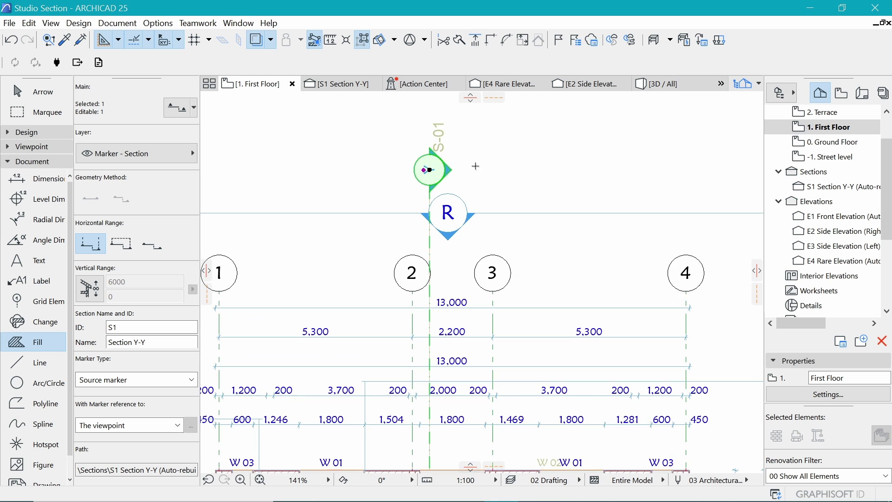
scroll(439, 143, "down", 9)
scroll(454, 266, "up", 6)
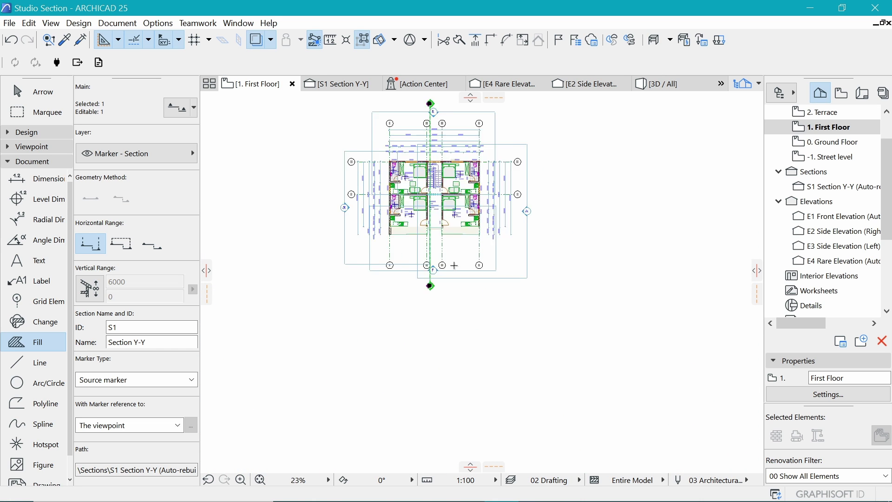
left_click(317, 107)
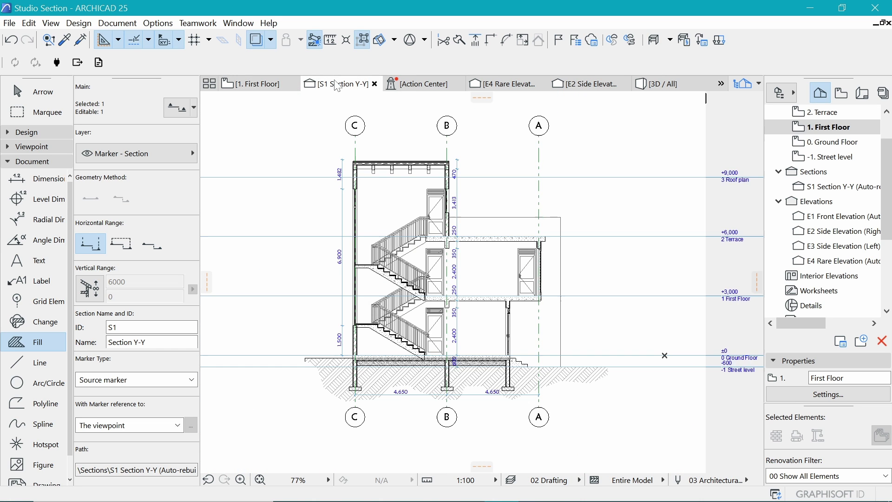
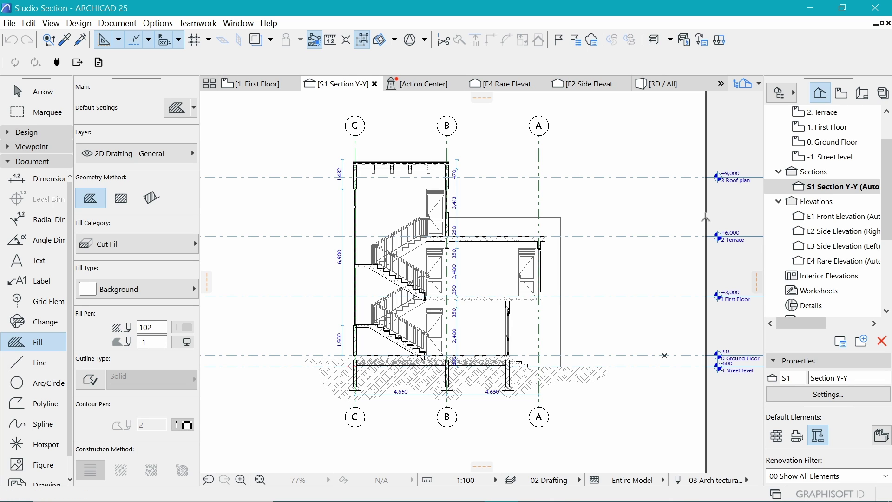
Step: Move the right and left boundaries of the section view inward, closer to the building, bringing in the story level markers
left_click(671, 217)
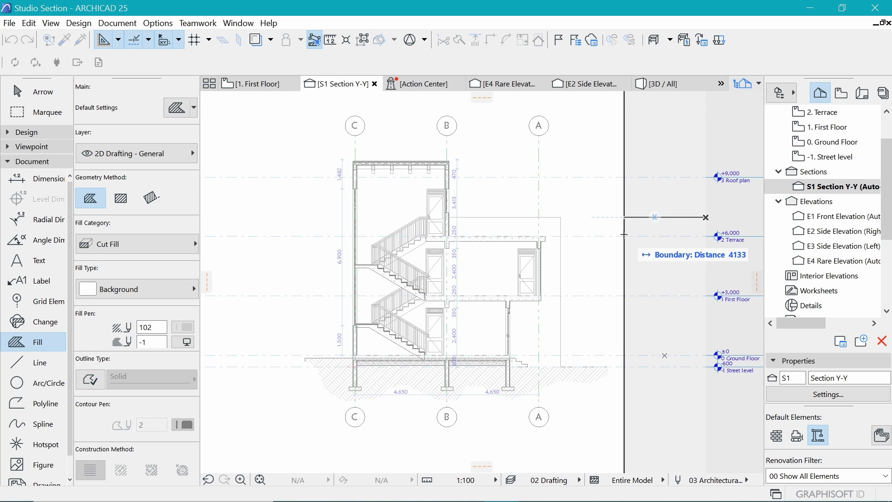
left_click(618, 237)
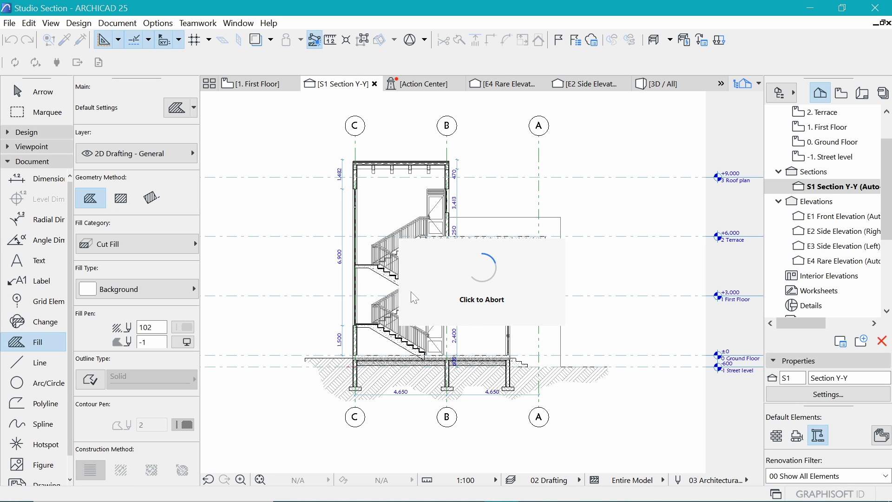
scroll(575, 288, "down", 2)
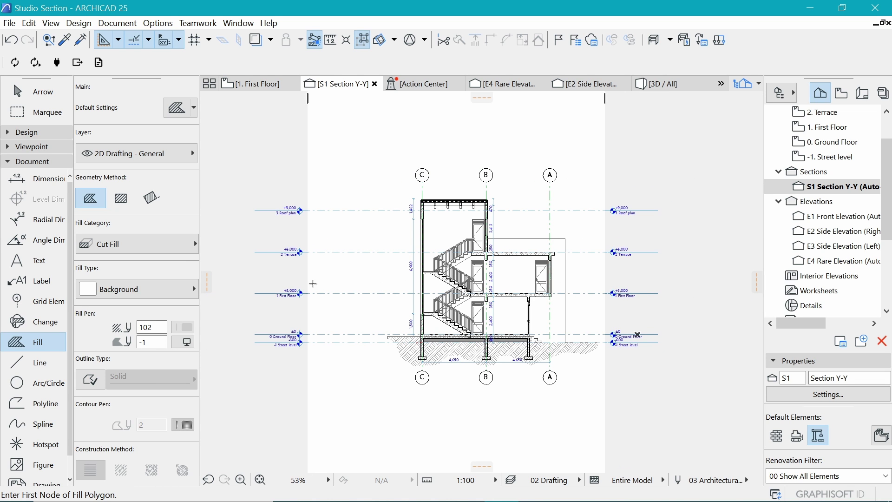
left_click(305, 275)
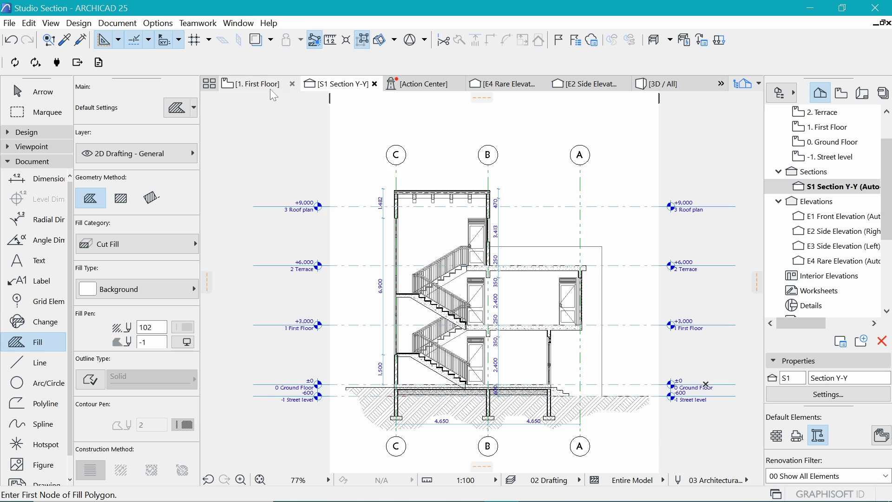
Step: On the First Floor plan, stretch the lower end of the S1 section line down past the grid bubbles to just below the F elevation marker
left_click(258, 84)
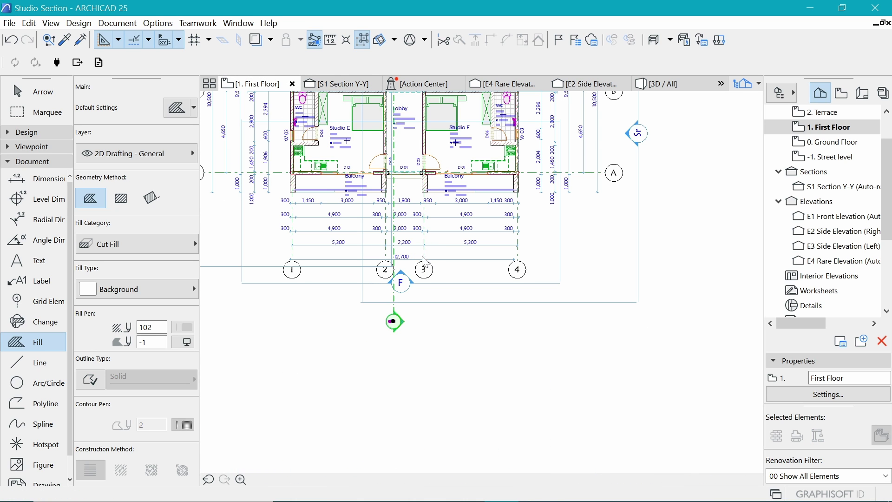
left_click(394, 264)
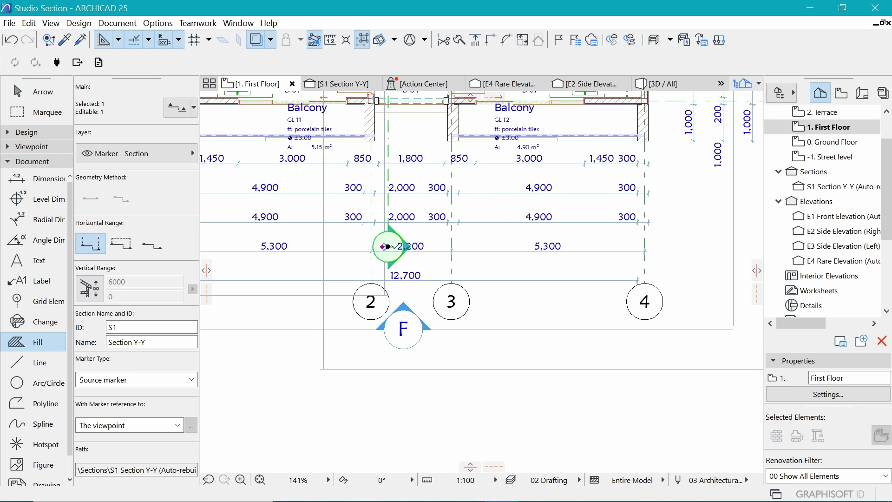
scroll(393, 243, "up", 3)
left_click(387, 247)
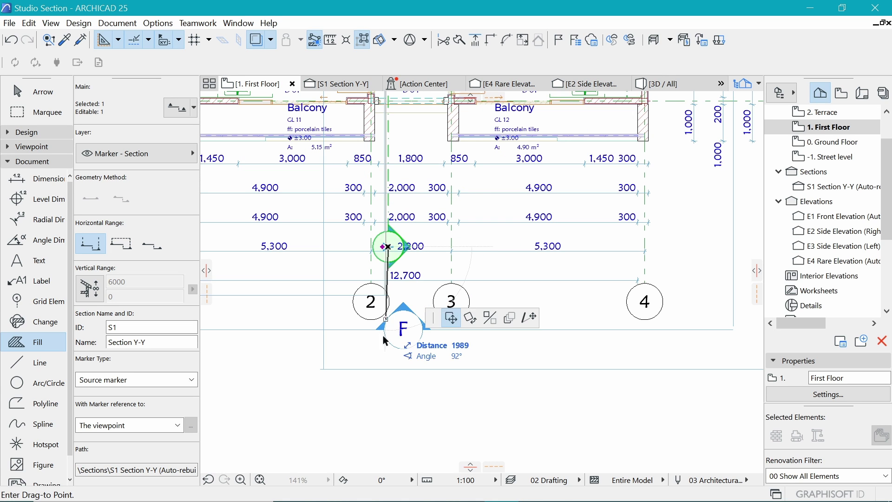
left_click(305, 101)
scroll(390, 353, "up", 2)
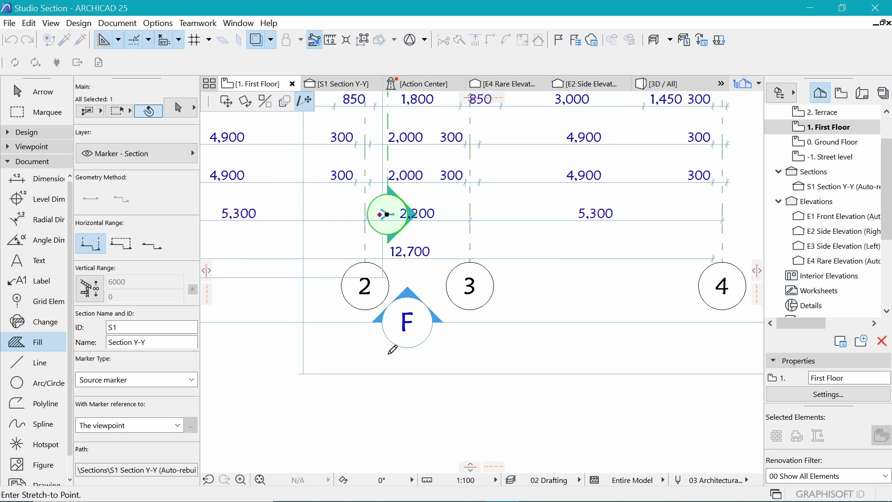
left_click(394, 349)
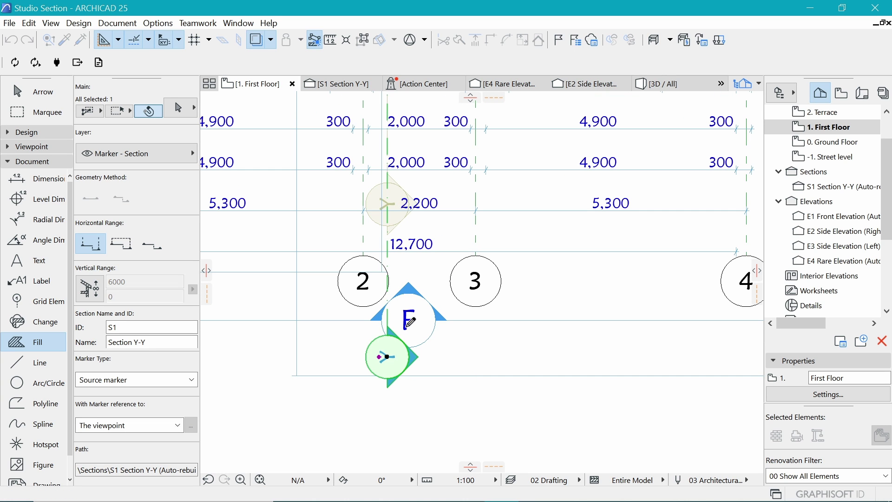
Step: Stretch the upper end of the S1 section line up beyond the dimension chains, level with the grid bubbles, and deselect the line
scroll(390, 381, "down", 4)
middle_click_drag(405, 134, 390, 193)
scroll(389, 192, "up", 1)
scroll(369, 225, "up", 3)
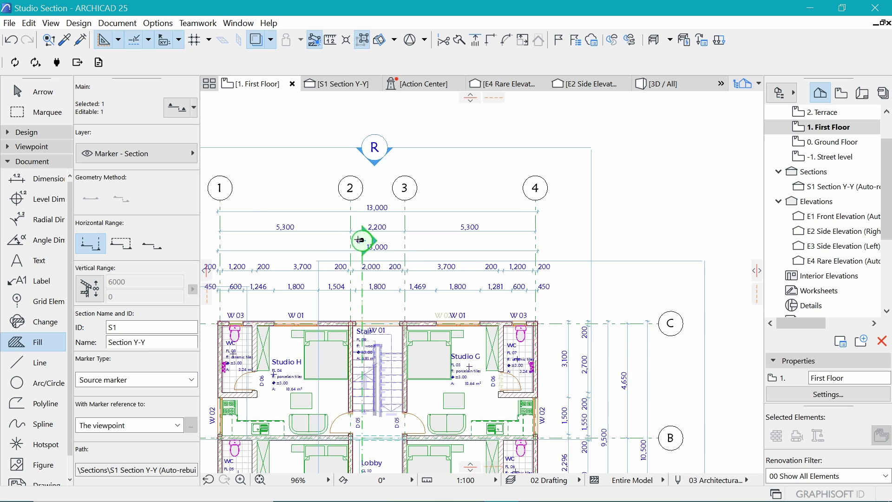
left_click(361, 240)
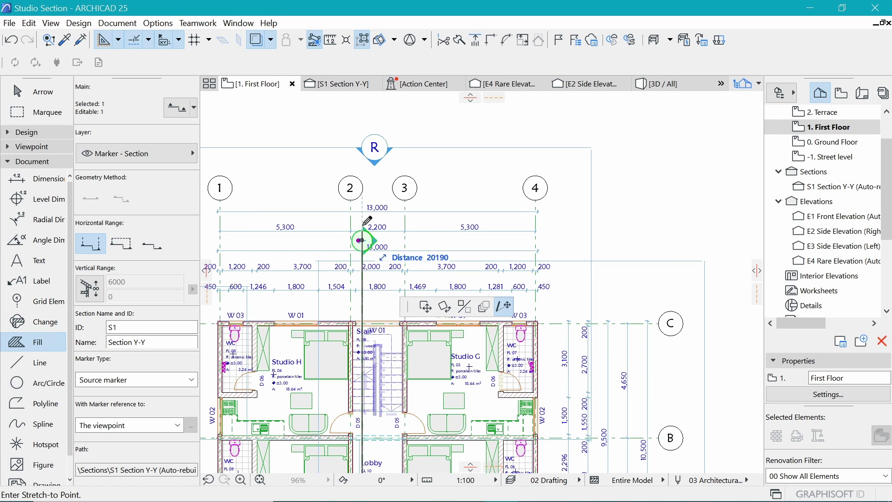
left_click(377, 189)
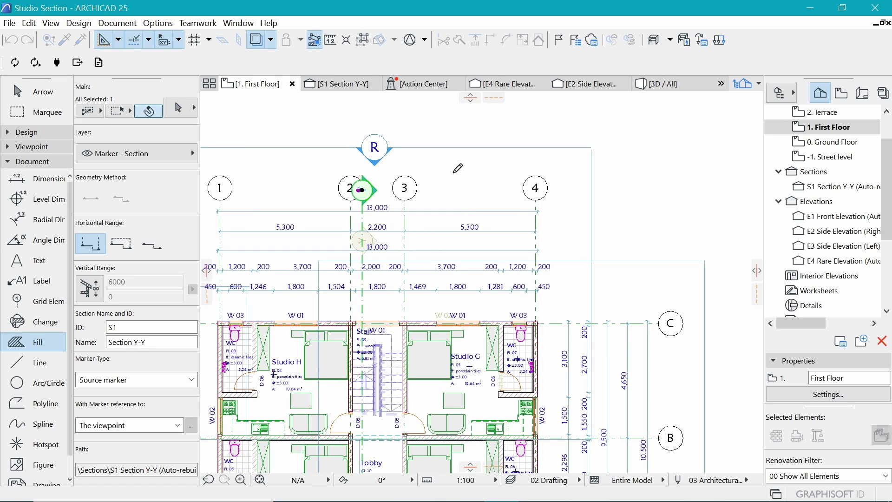
key("Escape")
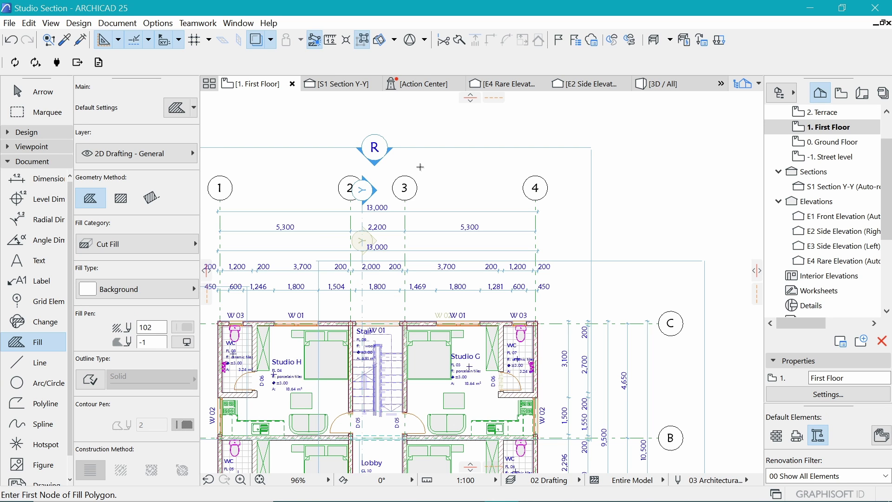
scroll(430, 185, "down", 4)
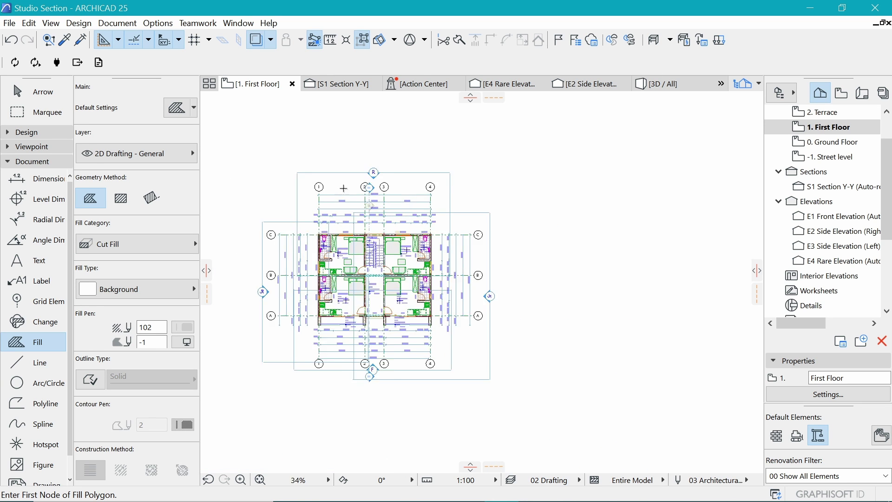
scroll(445, 175, "down", 2)
scroll(433, 200, "up", 2)
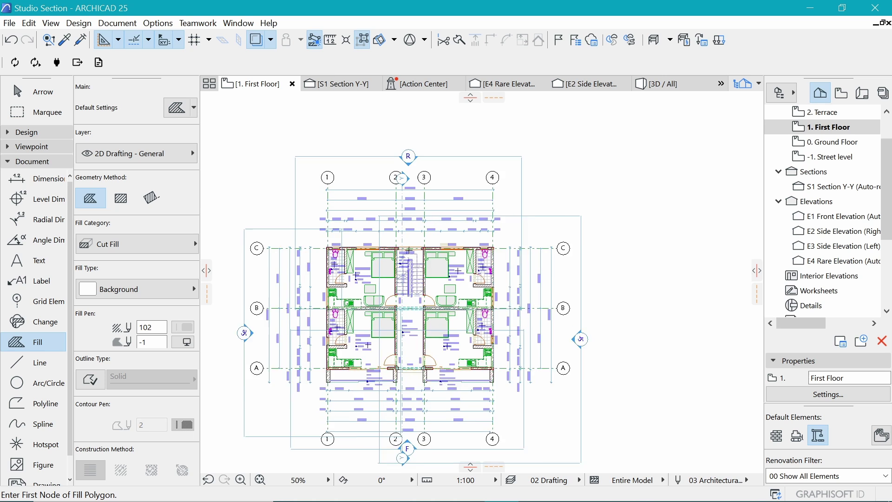
scroll(414, 163, "down", 1)
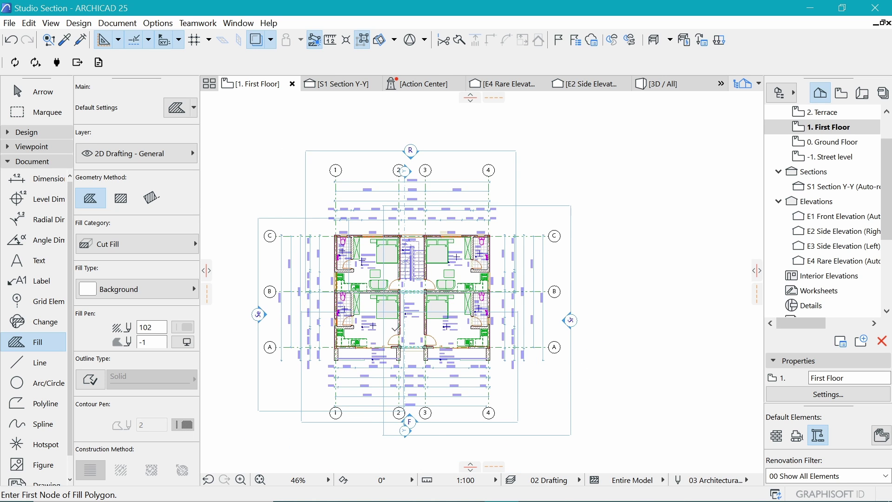
scroll(350, 292, "up", 1)
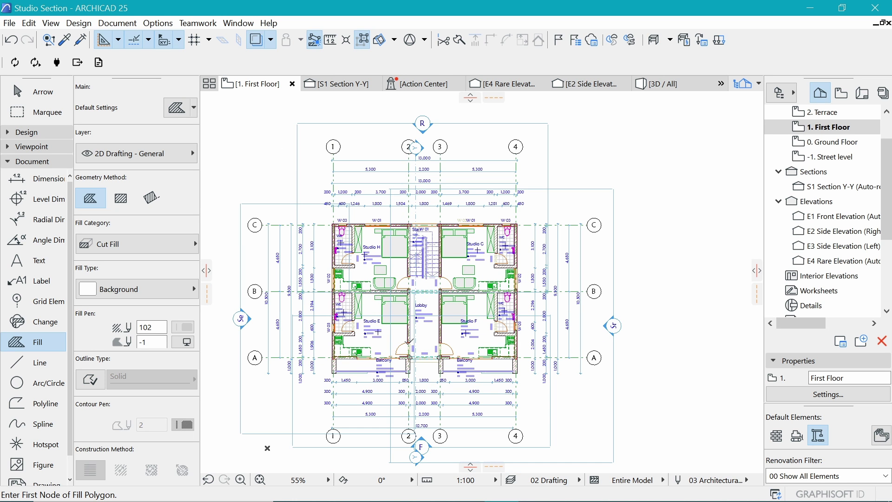